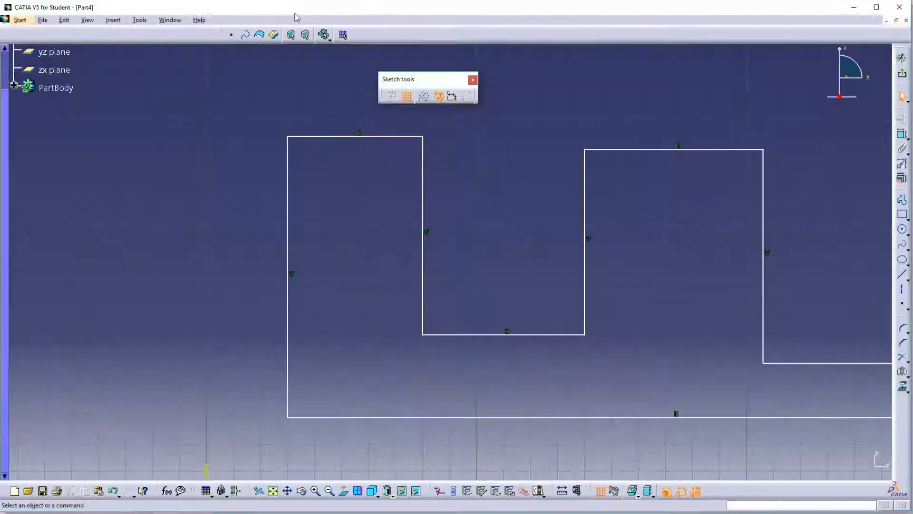
Dock the Sketch tools toolbar beside the selection filter toolbar and float the Operation toolbar over the drawing area.
{"action": "mouse_move", "coordinate": [409, 78]}
{"action": "left_mouse_down"}
{"action": "mouse_move", "coordinate": [424, 44]}
{"action": "mouse_move", "coordinate": [403, 27]}
{"action": "left_mouse_up"}
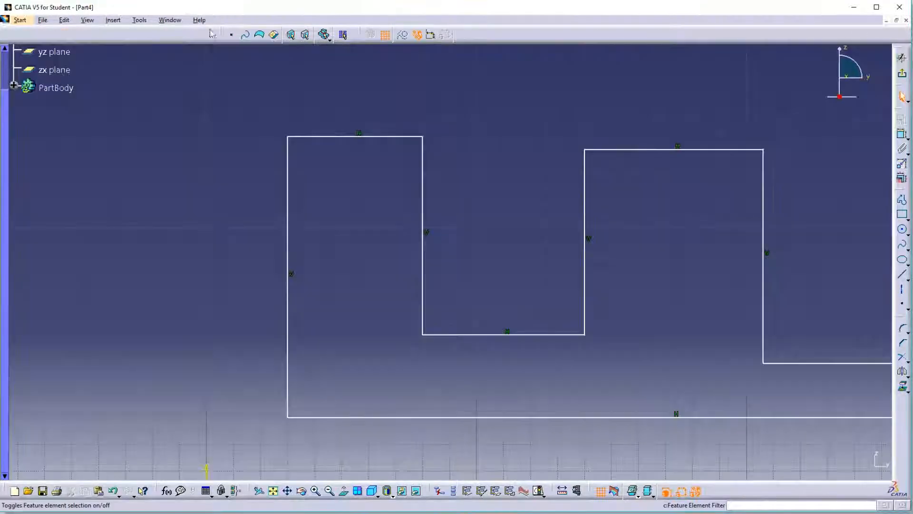
{"action": "left_click_drag", "start_coordinate": [224, 37], "coordinate": [116, 36]}
{"action": "left_click_drag", "start_coordinate": [363, 36], "coordinate": [265, 36]}
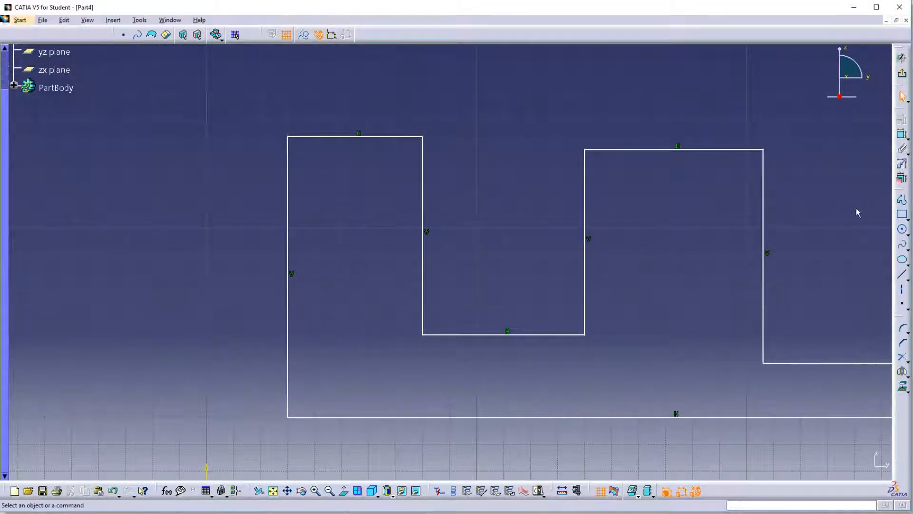
{"action": "mouse_move", "coordinate": [902, 316]}
{"action": "left_mouse_down"}
{"action": "mouse_move", "coordinate": [737, 208]}
{"action": "mouse_move", "coordinate": [643, 83]}
{"action": "left_mouse_up"}
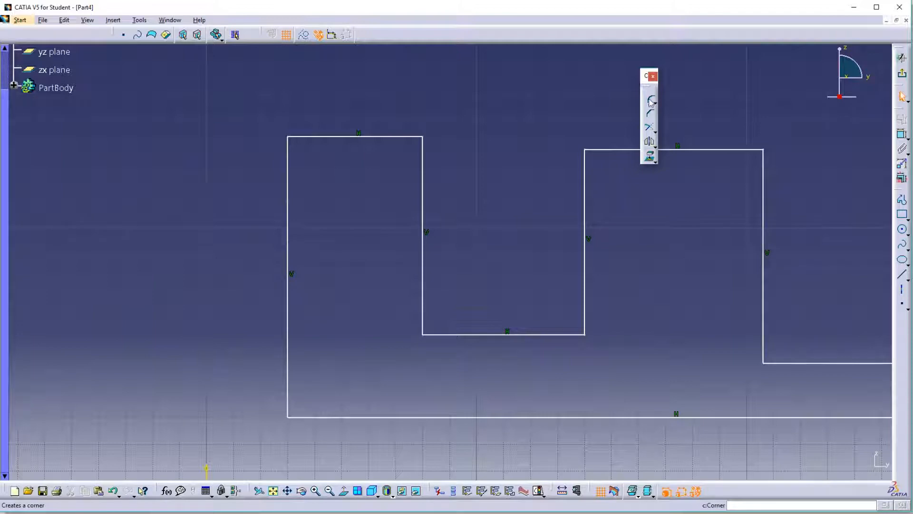
Try rounding the profile's upper-left corner with a radius of about 14 mm from its two adjacent lines, and undo it.
{"action": "left_click", "coordinate": [651, 101]}
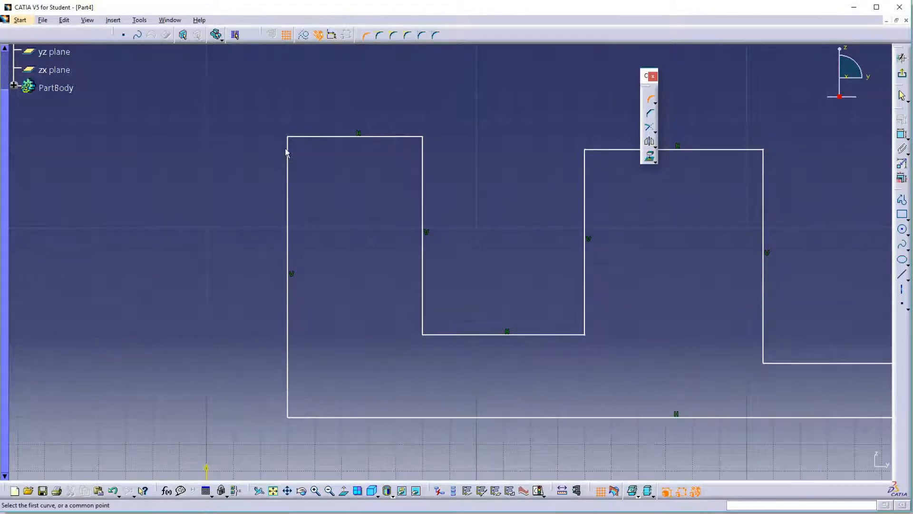
{"action": "left_click", "coordinate": [303, 138]}
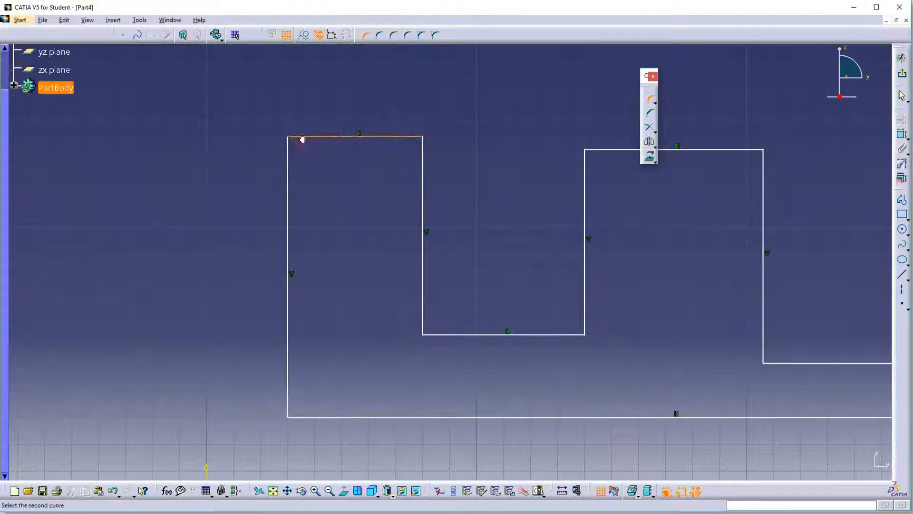
{"action": "left_click", "coordinate": [294, 161]}
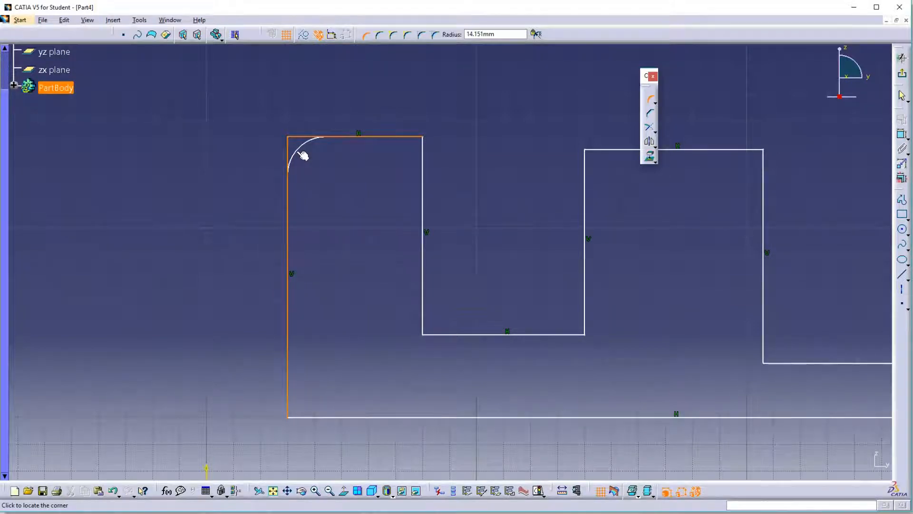
{"action": "left_click", "coordinate": [303, 154]}
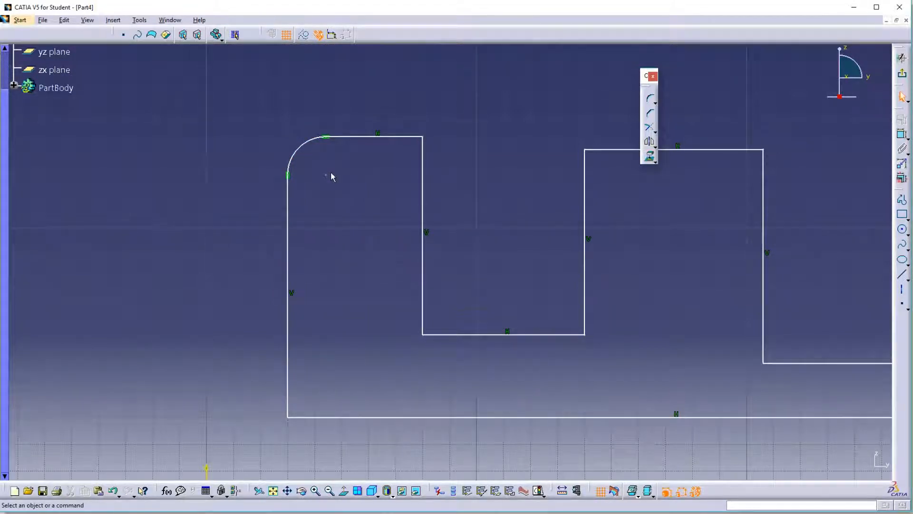
{"action": "key", "text": "ctrl+z"}
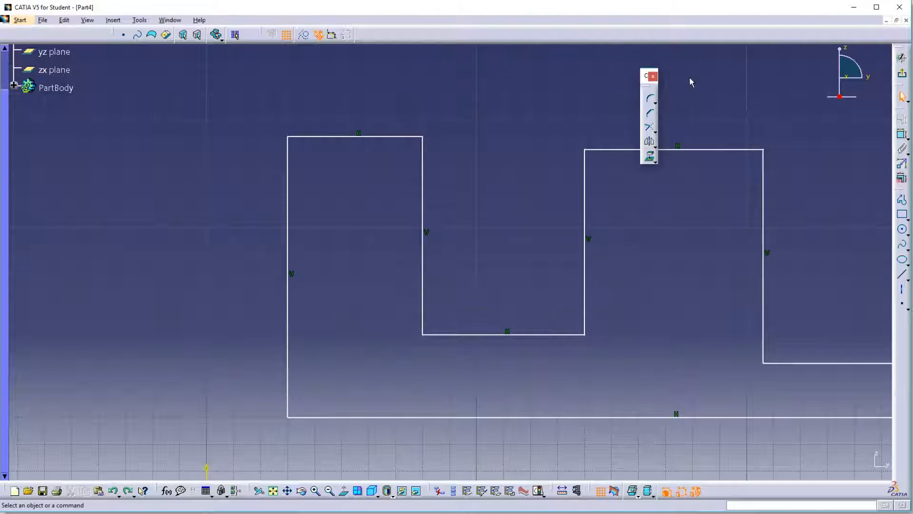
Try rounding the upper-left corner with a radius of about 16 mm from its common vertex, and undo it.
{"action": "left_click", "coordinate": [650, 98]}
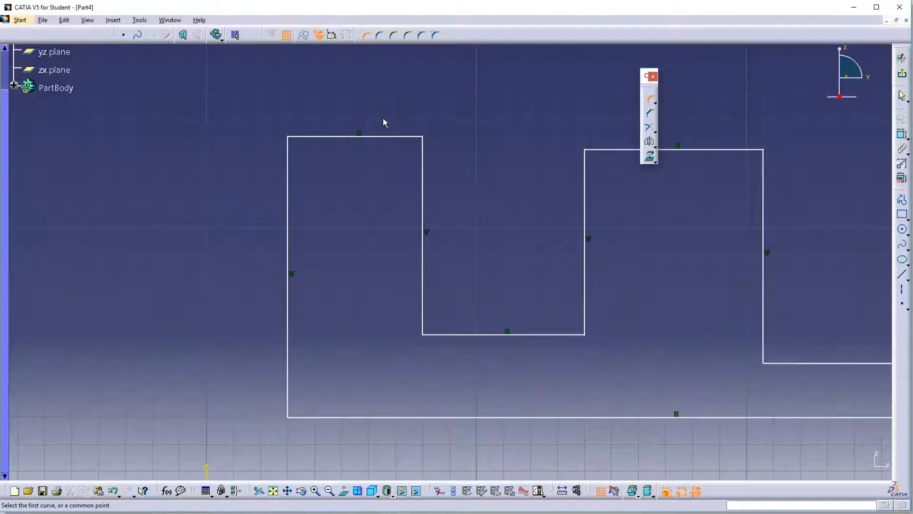
{"action": "left_click", "coordinate": [288, 137]}
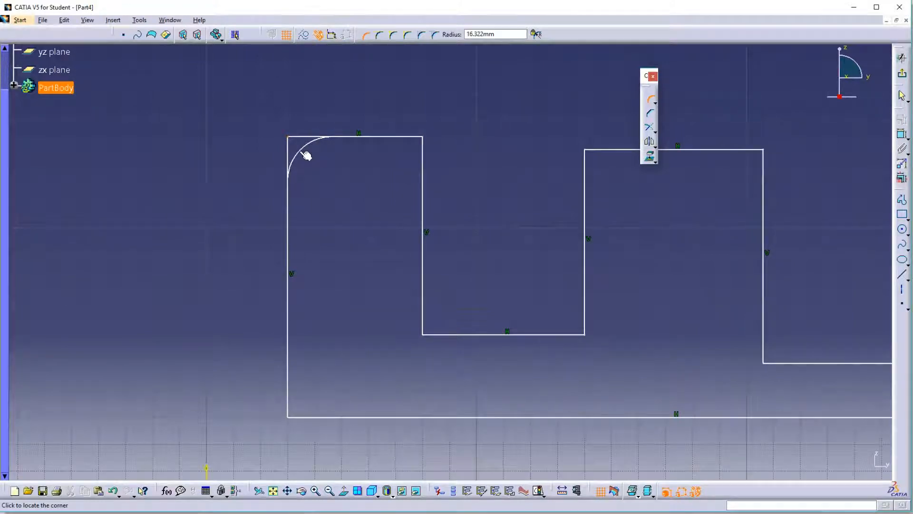
{"action": "left_click", "coordinate": [306, 156]}
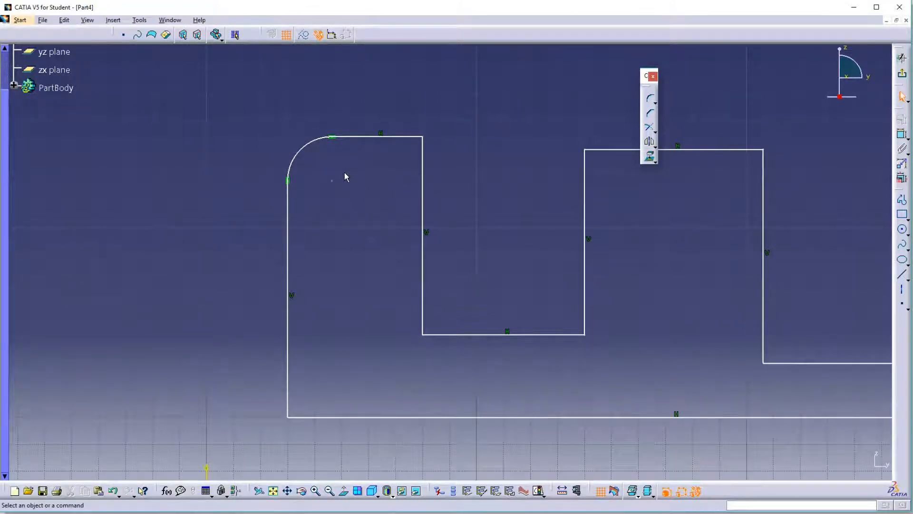
{"action": "key", "text": "ctrl+z"}
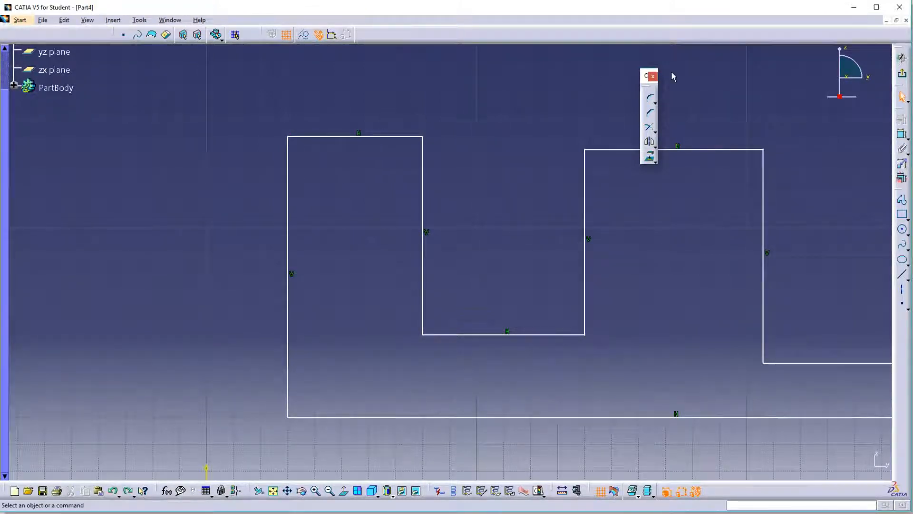
Try rounding the upper-left corner with Geometrical Constraints turned off, undo the corner and restore the option.
{"action": "left_click", "coordinate": [651, 100]}
{"action": "left_click", "coordinate": [651, 100]}
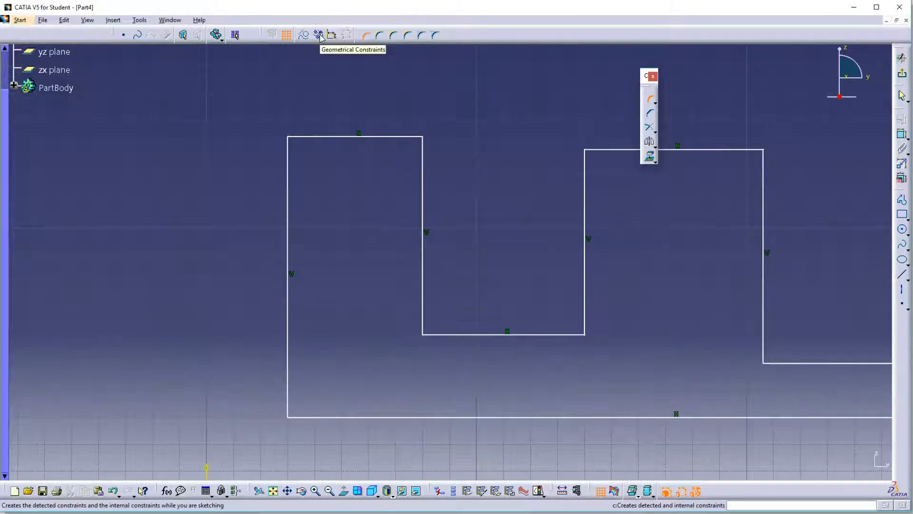
{"action": "left_click", "coordinate": [299, 137]}
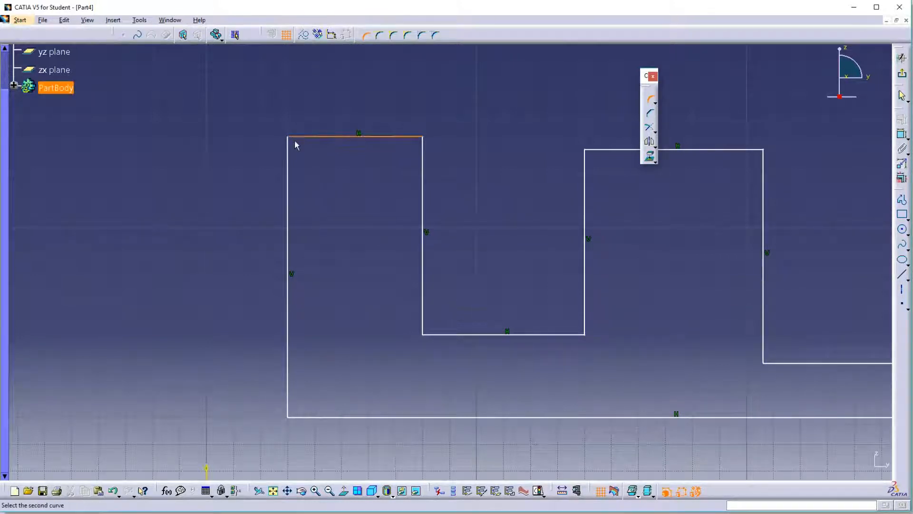
{"action": "left_click", "coordinate": [289, 155]}
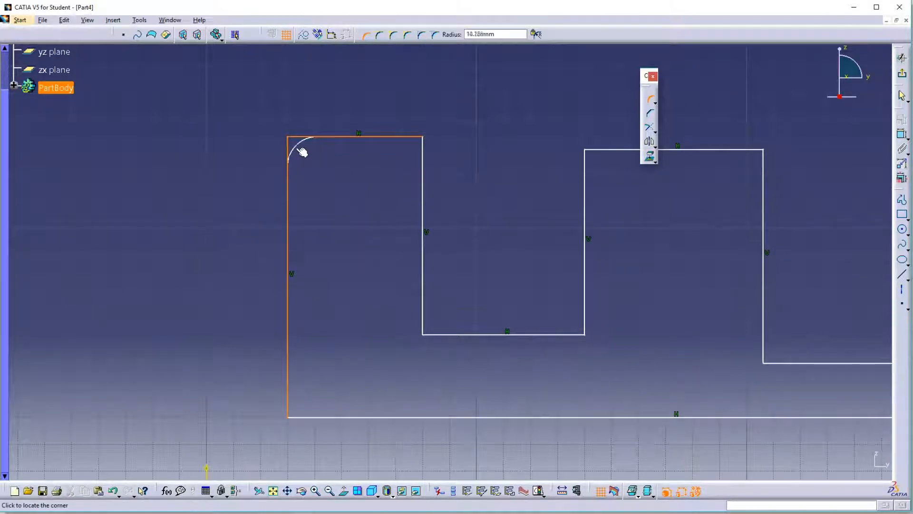
{"action": "left_click", "coordinate": [306, 151]}
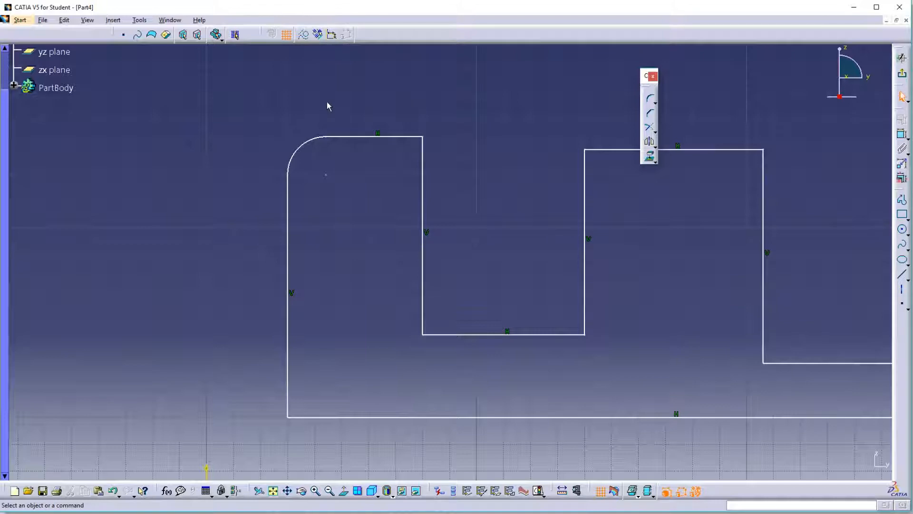
{"action": "key", "text": "ctrl+z"}
{"action": "left_click", "coordinate": [318, 34]}
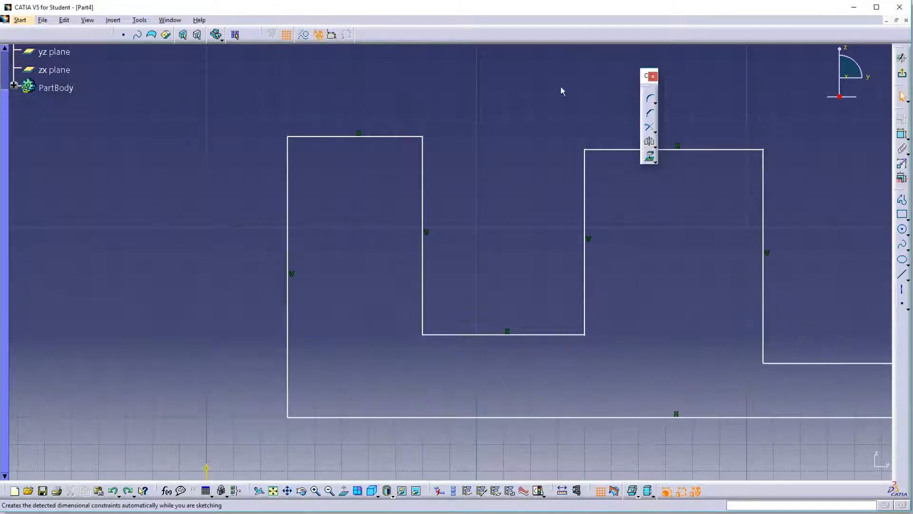
Turn on Dimensional Constraints and try an upper-left corner of about 15 mm radius with its dimension placed outside the profile, undoing the corner.
{"action": "left_click", "coordinate": [333, 35]}
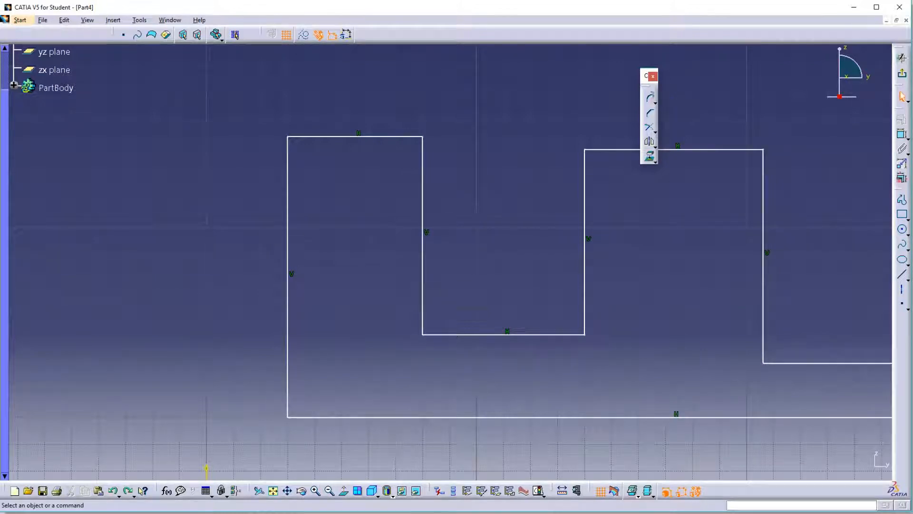
{"action": "left_click", "coordinate": [649, 98]}
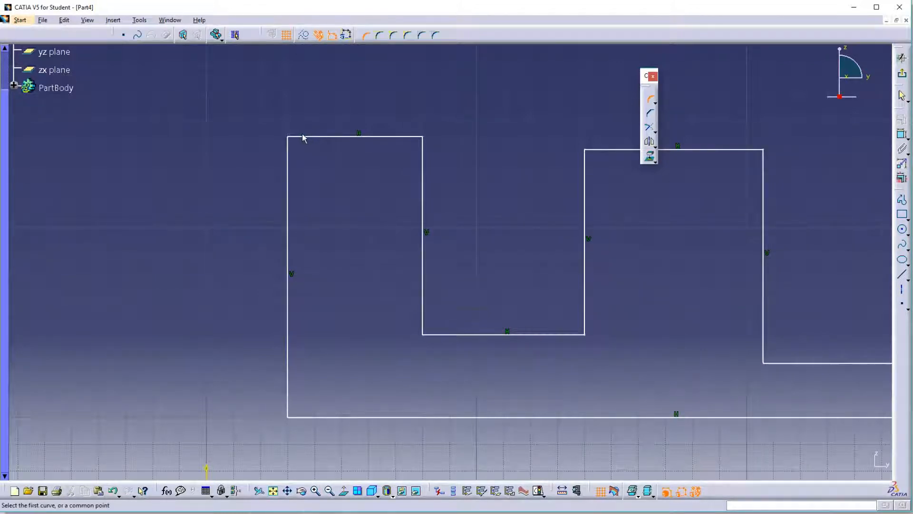
{"action": "left_click", "coordinate": [310, 137]}
{"action": "left_click", "coordinate": [294, 162]}
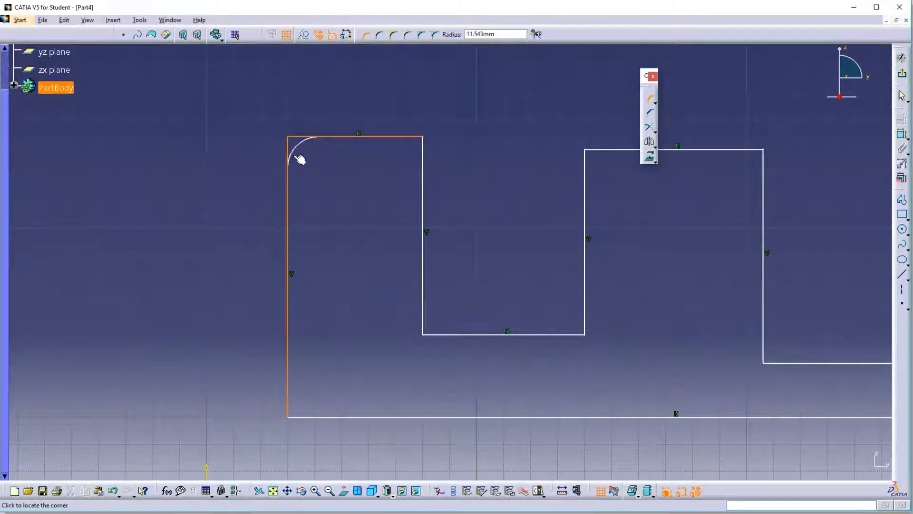
{"action": "left_click", "coordinate": [300, 149]}
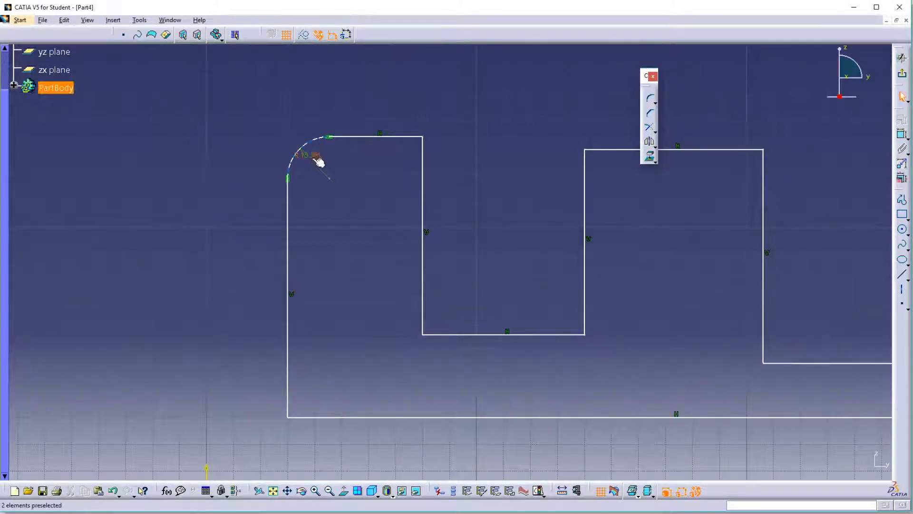
{"action": "left_click_drag", "start_coordinate": [316, 155], "coordinate": [261, 126]}
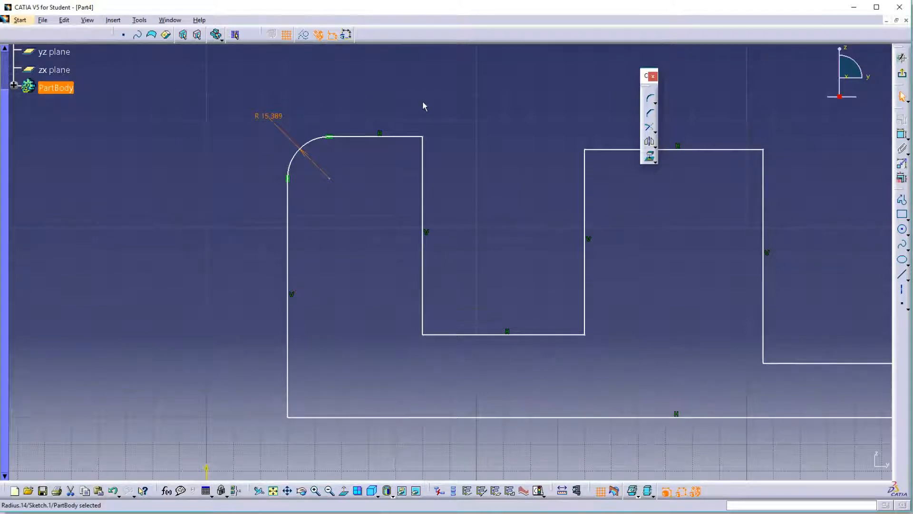
{"action": "key", "text": "ctrl+z"}
{"action": "key", "text": "ctrl+z"}
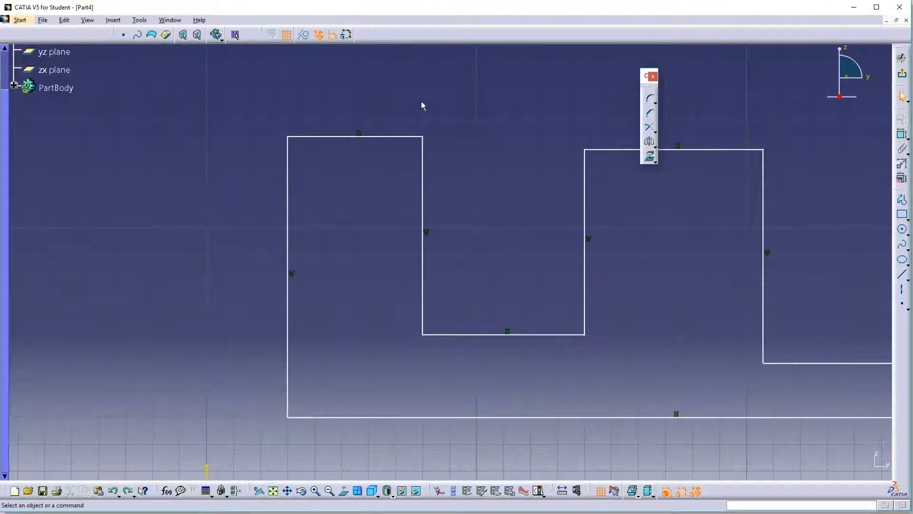
Turn off Snap to Point and try a freely sized corner between the profile's top-left edge and left side, undoing the corner.
{"action": "left_click", "coordinate": [651, 100]}
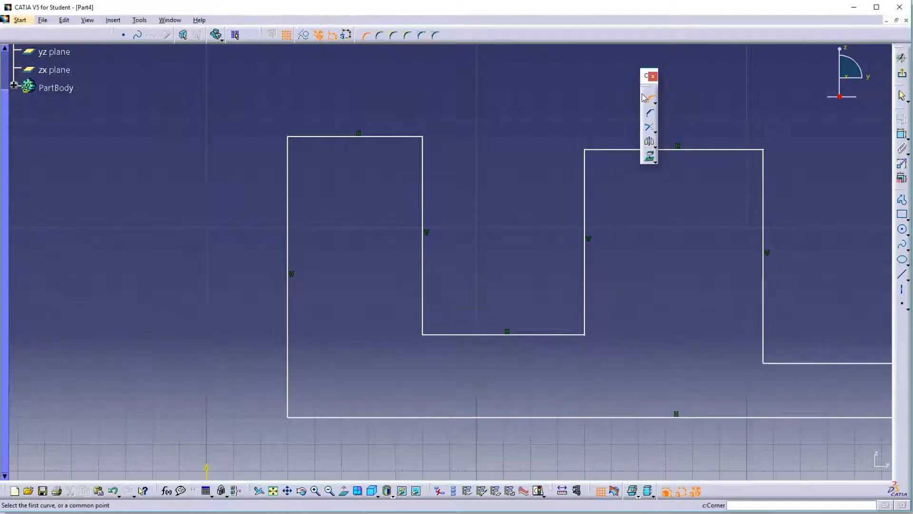
{"action": "left_click", "coordinate": [286, 35]}
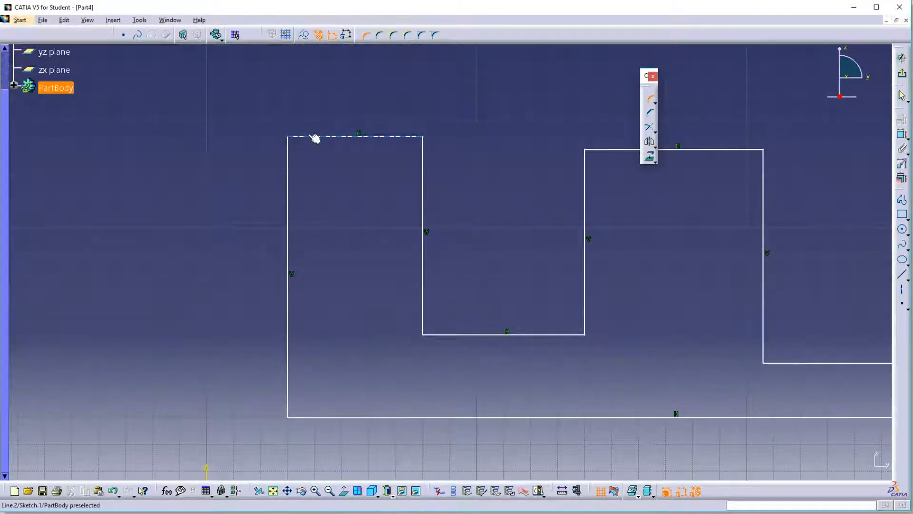
{"action": "left_click", "coordinate": [313, 137]}
{"action": "left_click", "coordinate": [291, 164]}
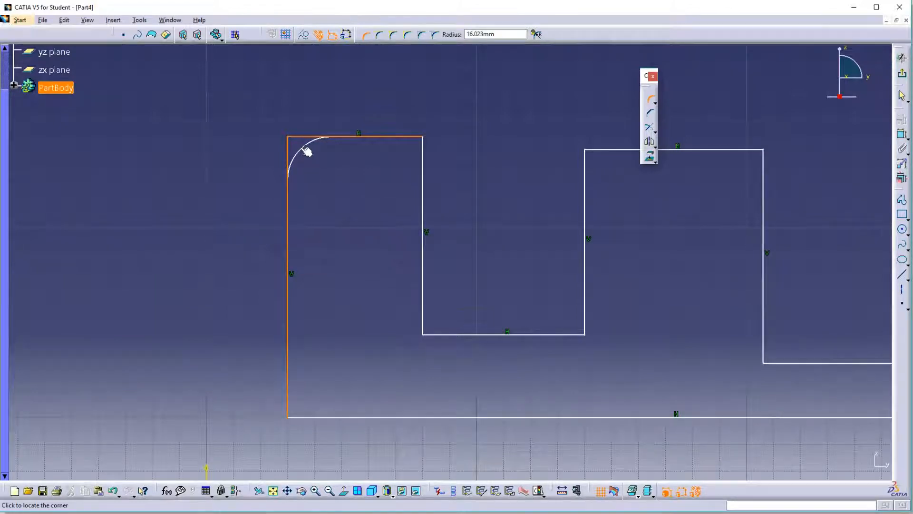
{"action": "left_click", "coordinate": [306, 150]}
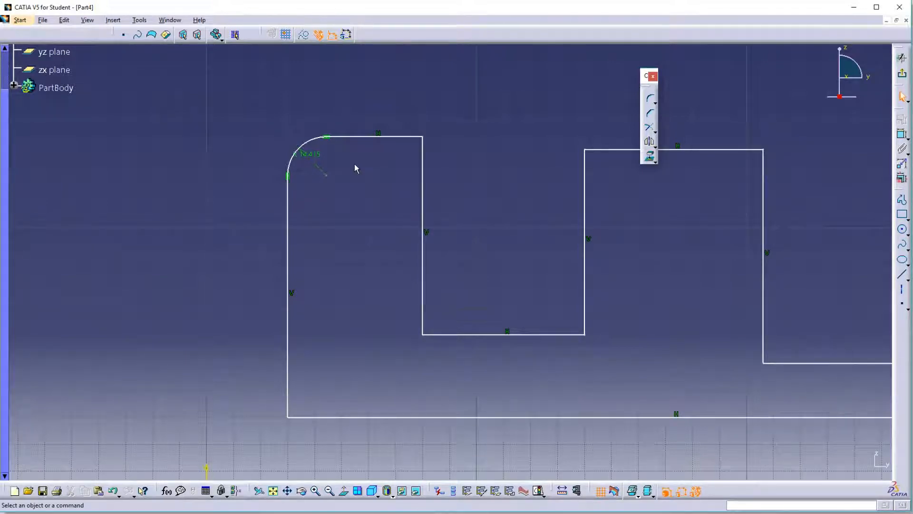
{"action": "key", "text": "ctrl+z"}
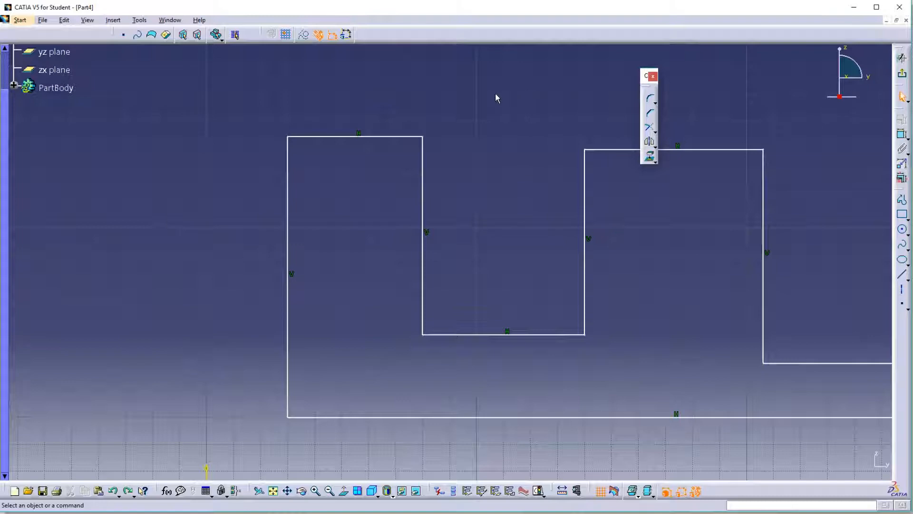
Try rounding the upper-left corner between its two adjacent lines with an exact radius of 20 mm, and undo it.
{"action": "left_click", "coordinate": [651, 101]}
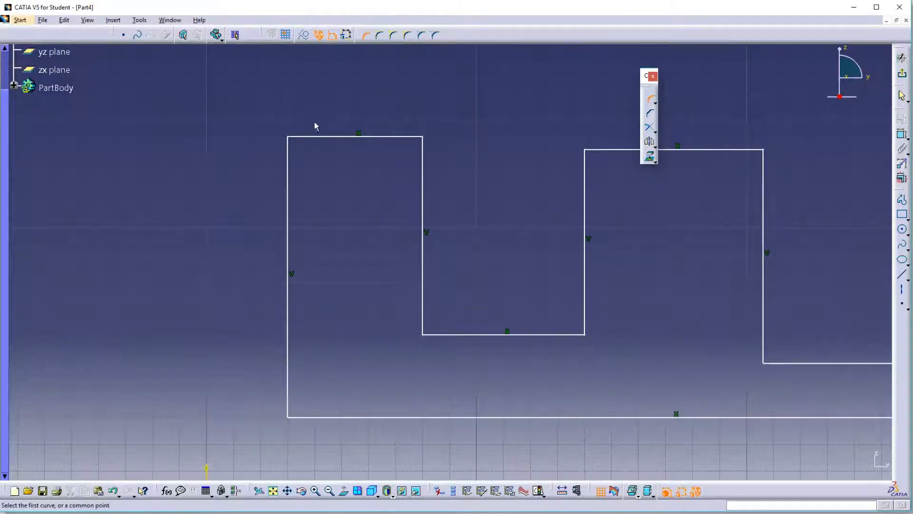
{"action": "left_click", "coordinate": [313, 137]}
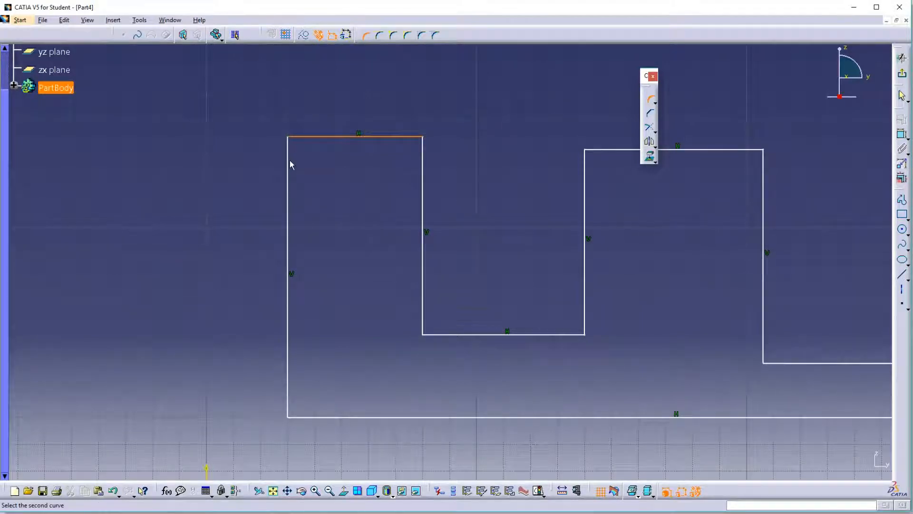
{"action": "left_click", "coordinate": [289, 166]}
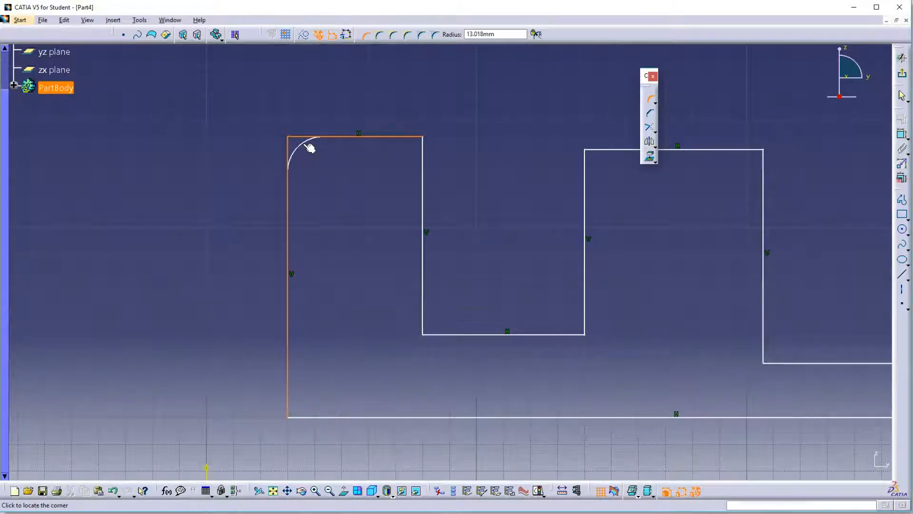
{"action": "type", "text": "20"}
{"action": "key", "text": "Return"}
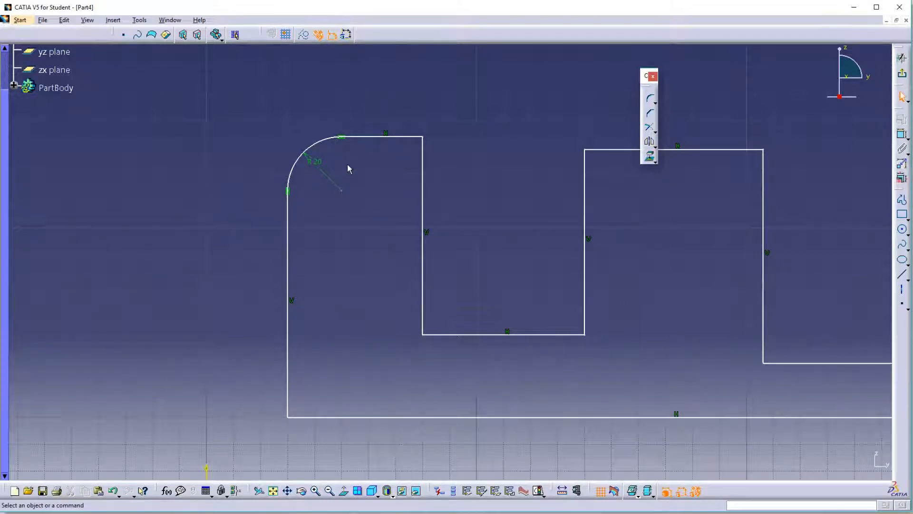
{"action": "key", "text": "ctrl+z"}
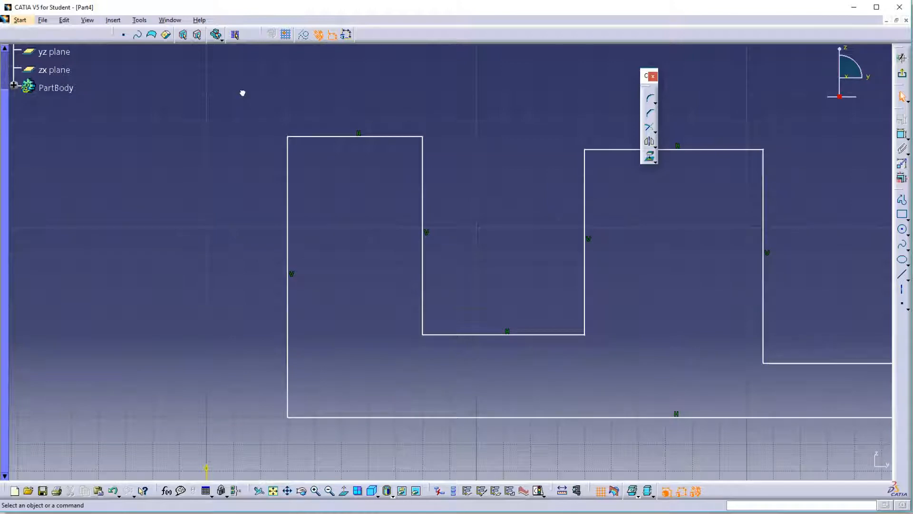
Try rounding both upper corners of the profile's left tab at once with a 20 mm radius.
{"action": "left_click_drag", "start_coordinate": [242, 91], "coordinate": [479, 167]}
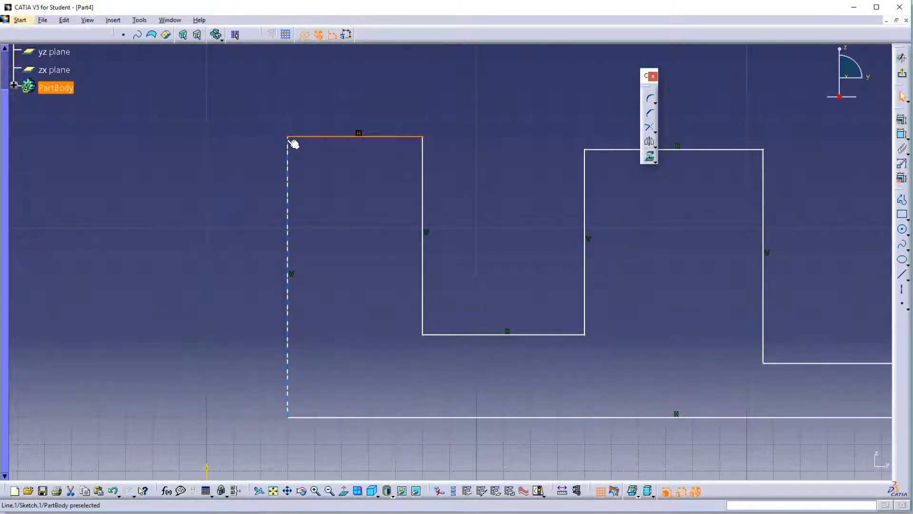
{"action": "left_click", "coordinate": [650, 99]}
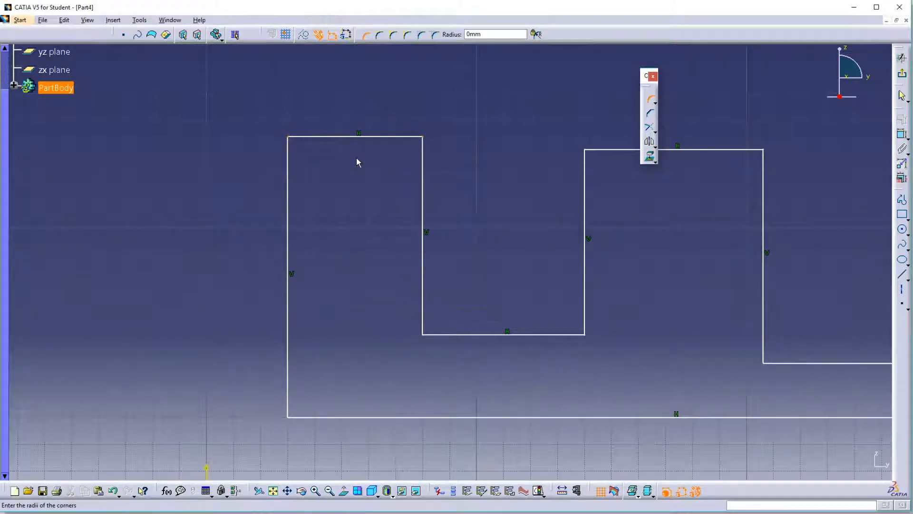
{"action": "type", "text": "20"}
{"action": "key", "text": "Return"}
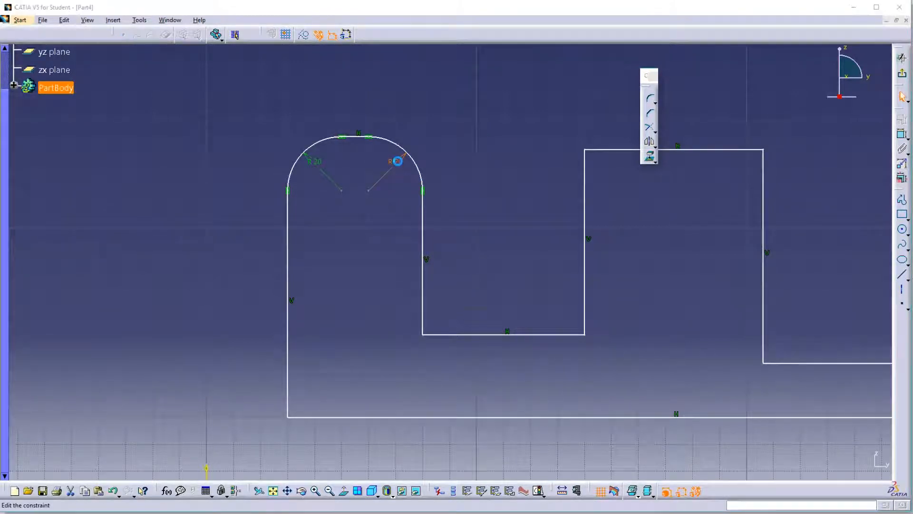
Change the shared radius of the left tab's two corners to 10 mm, then undo both corners and clear the selection.
{"action": "double_click", "coordinate": [398, 163]}
{"action": "type", "text": "10"}
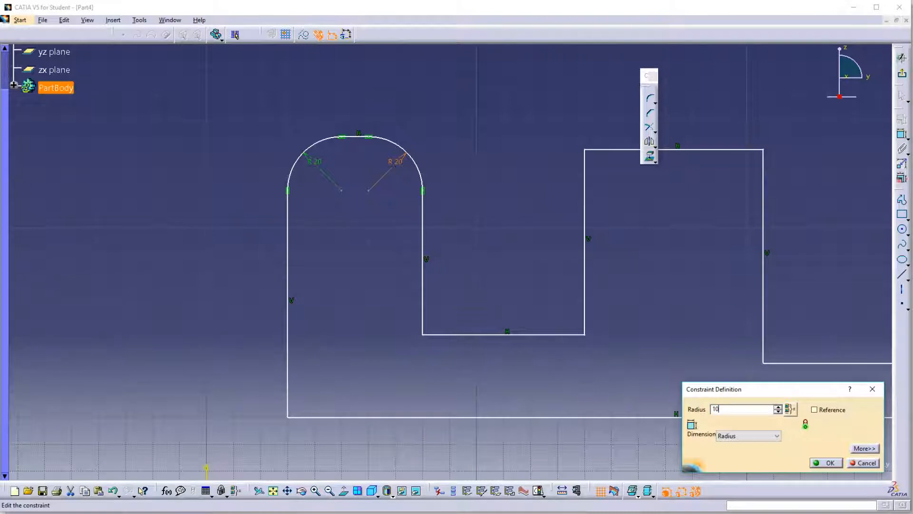
{"action": "key", "text": "Return"}
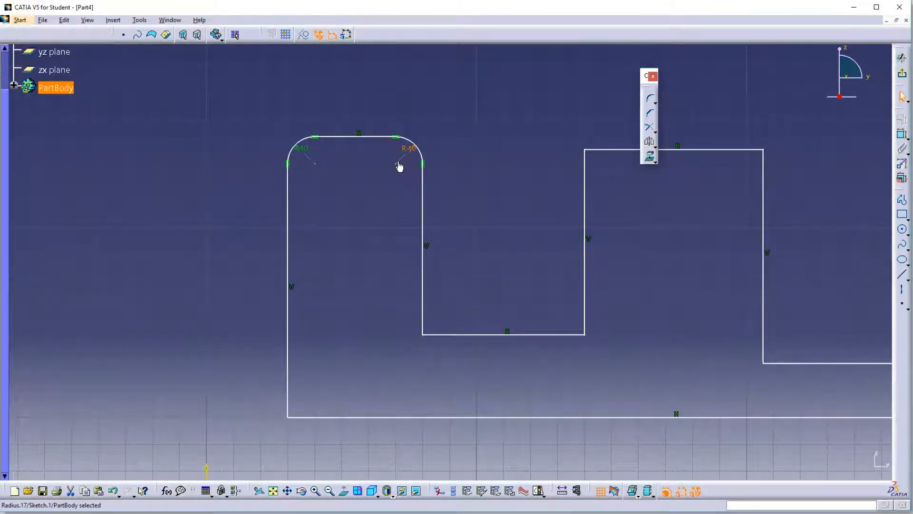
{"action": "key", "text": "ctrl+z"}
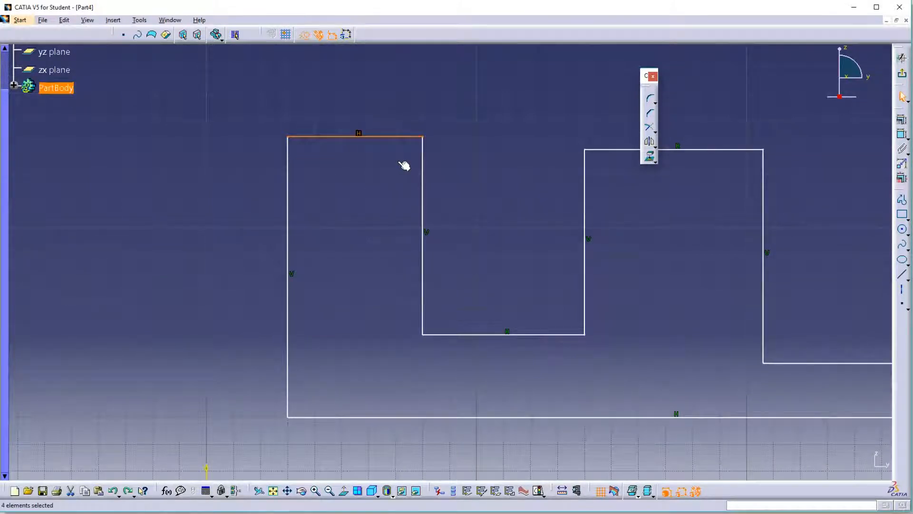
{"action": "left_click", "coordinate": [436, 150]}
{"action": "left_click", "coordinate": [363, 136]}
{"action": "left_click", "coordinate": [261, 113]}
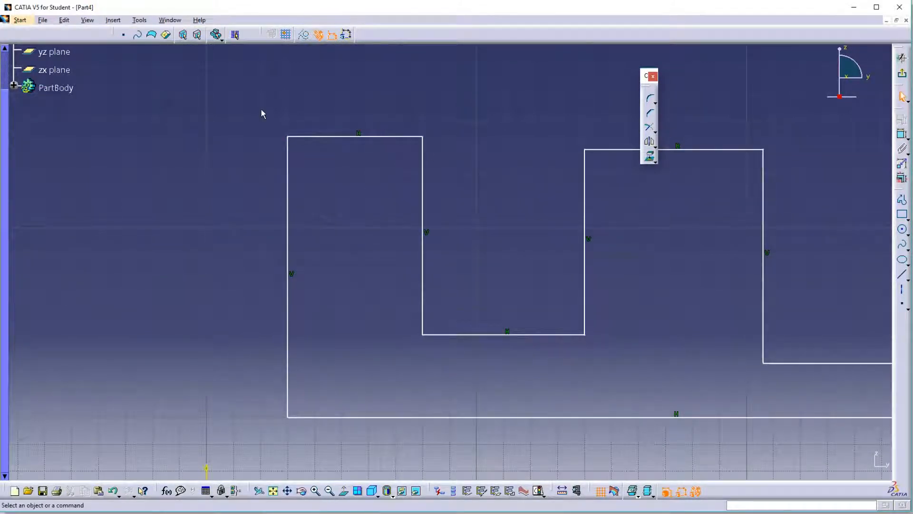
Try rounding the five corners from the left tab to the second tab's near edge together at 20 mm radius, then undo them.
{"action": "left_click_drag", "start_coordinate": [250, 108], "coordinate": [612, 360]}
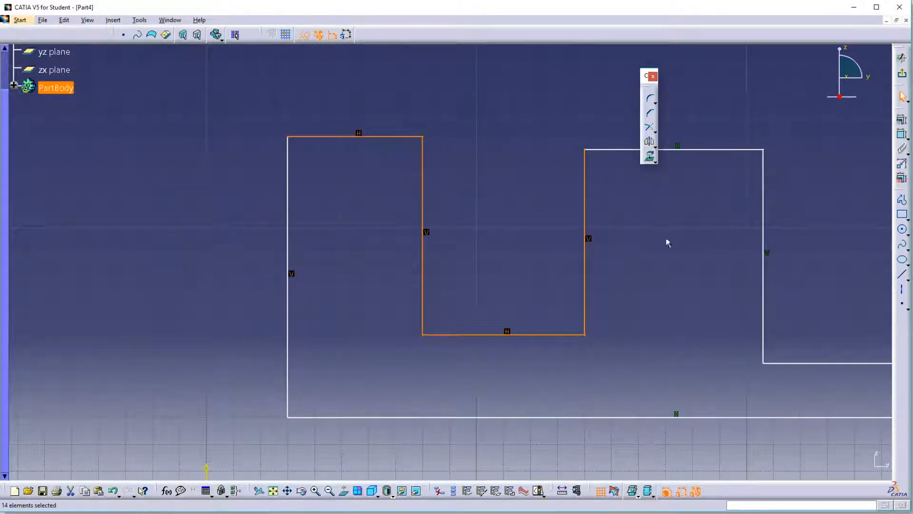
{"action": "left_click", "coordinate": [649, 99]}
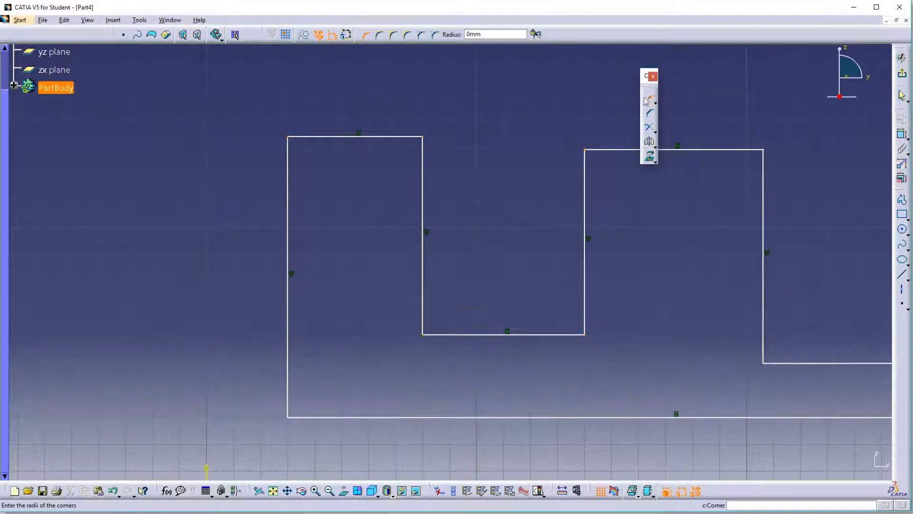
{"action": "left_click", "coordinate": [484, 31]}
{"action": "type", "text": "20"}
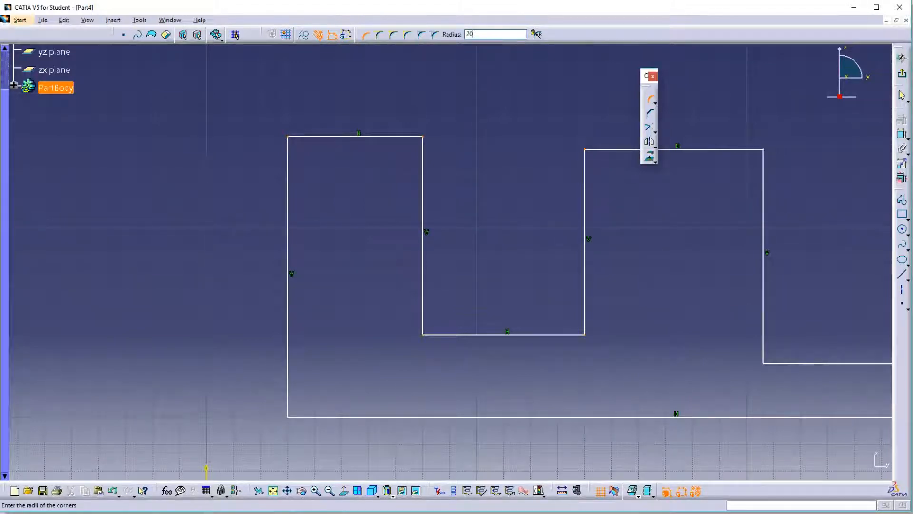
{"action": "key", "text": "Return"}
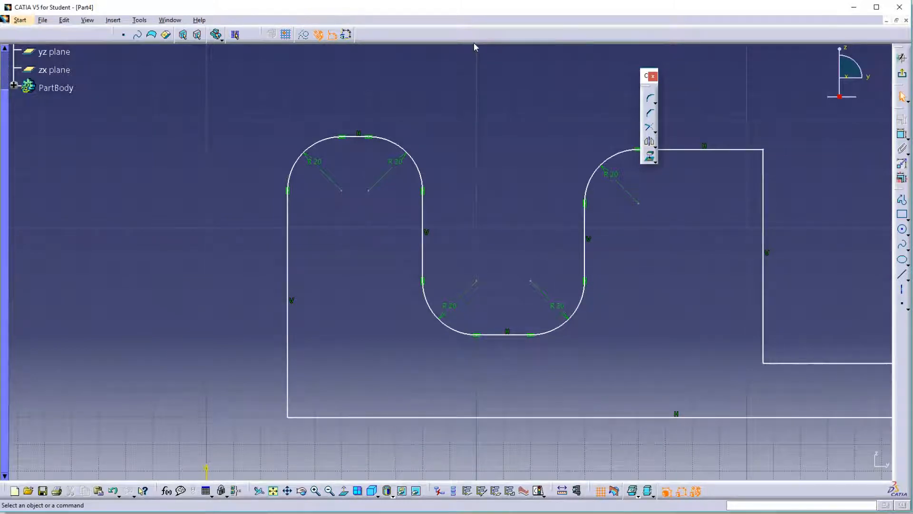
{"action": "key", "text": "ctrl+z"}
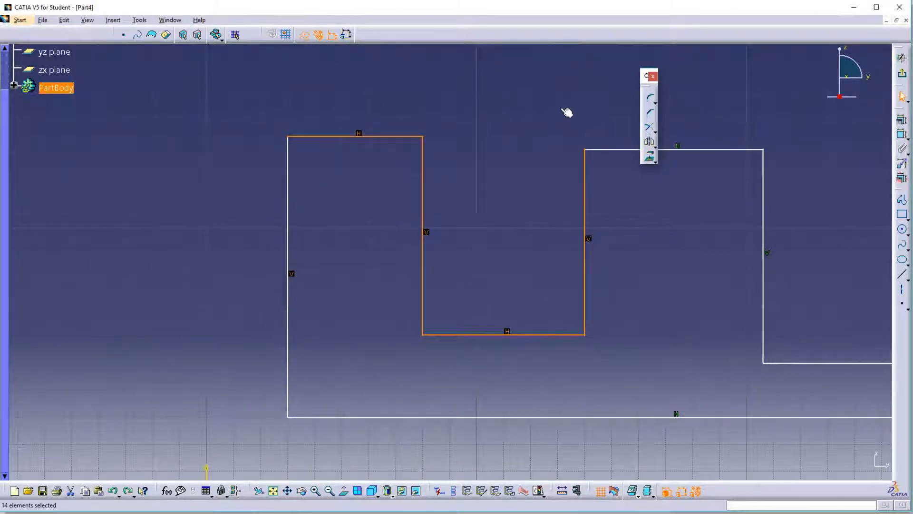
{"action": "left_click", "coordinate": [583, 107]}
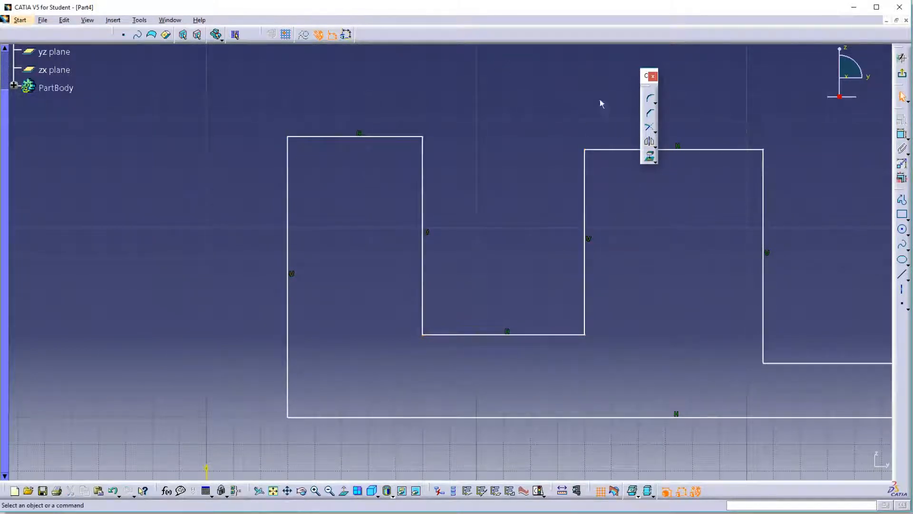
Round the profile's upper-left corner to about 25.4 mm radius, keeping the original corner as construction lines without trimming.
{"action": "left_click", "coordinate": [651, 99]}
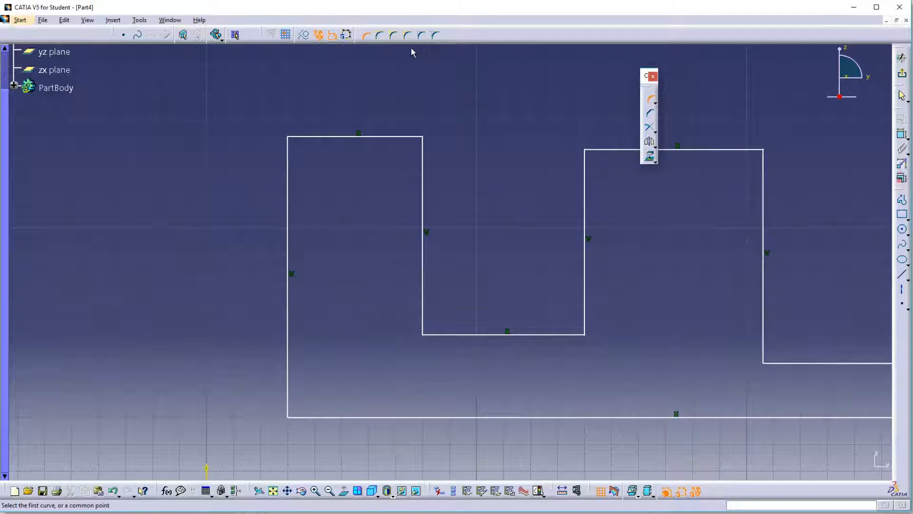
{"action": "left_click", "coordinate": [436, 37]}
{"action": "left_click", "coordinate": [319, 137]}
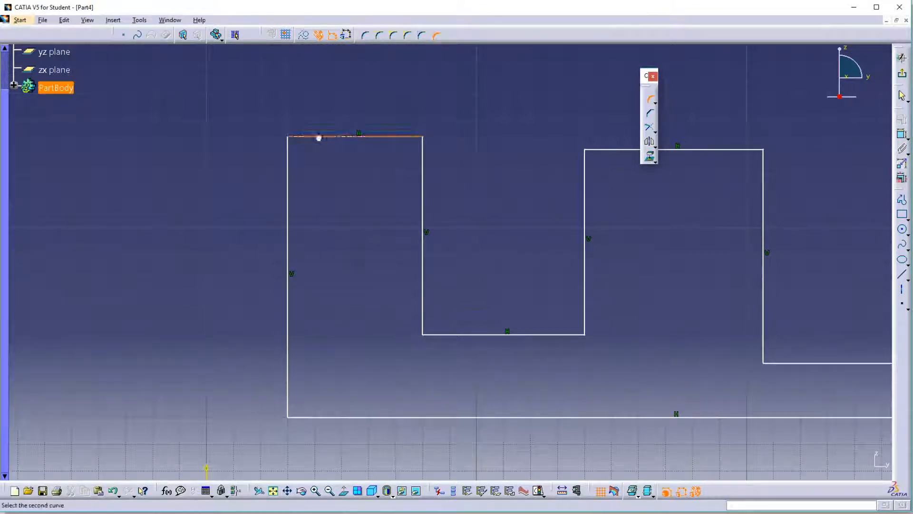
{"action": "left_click", "coordinate": [289, 179]}
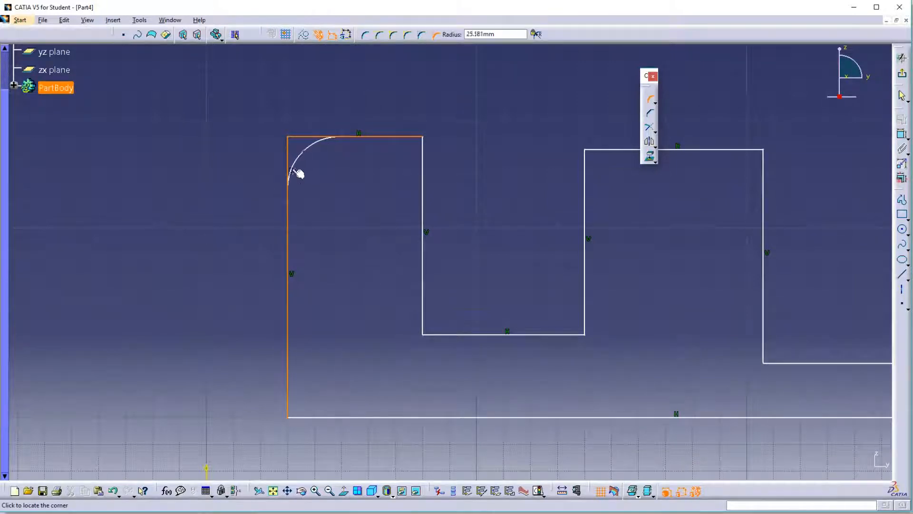
{"action": "left_click", "coordinate": [310, 163]}
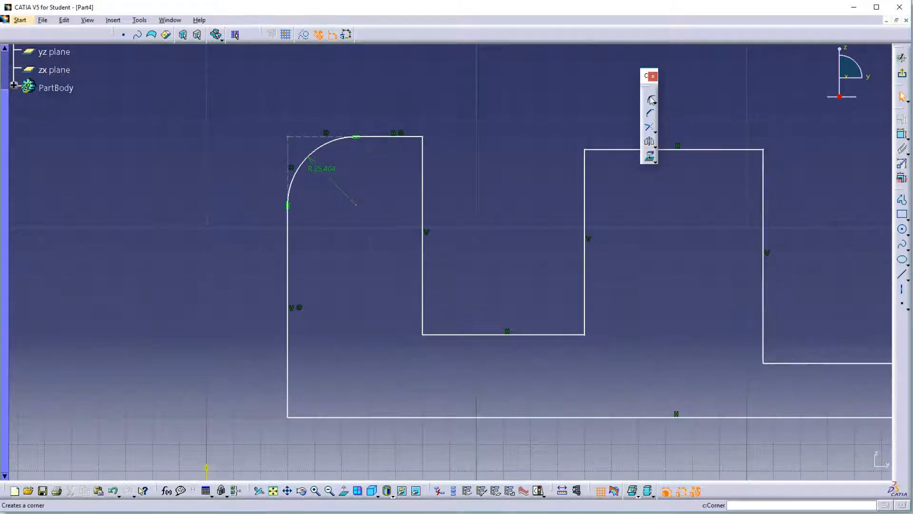
Round the left tab's upper-right corner to about 13 mm radius with the standard lines trim option.
{"action": "left_click", "coordinate": [652, 100]}
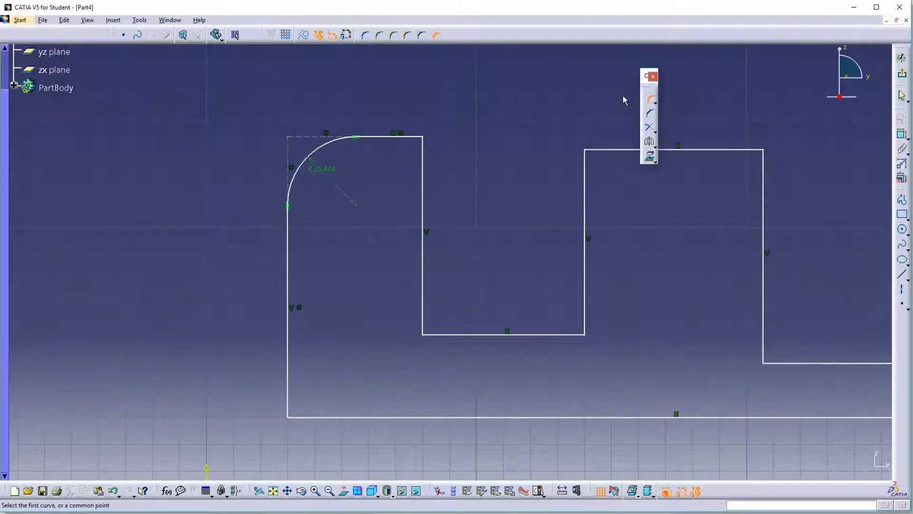
{"action": "left_click", "coordinate": [408, 36]}
{"action": "left_click", "coordinate": [413, 137]}
{"action": "left_click", "coordinate": [425, 163]}
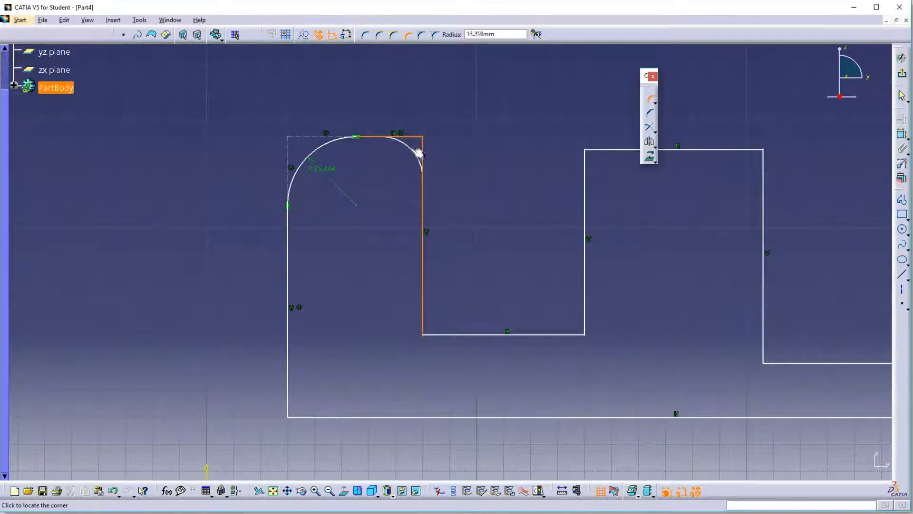
{"action": "left_click", "coordinate": [418, 149]}
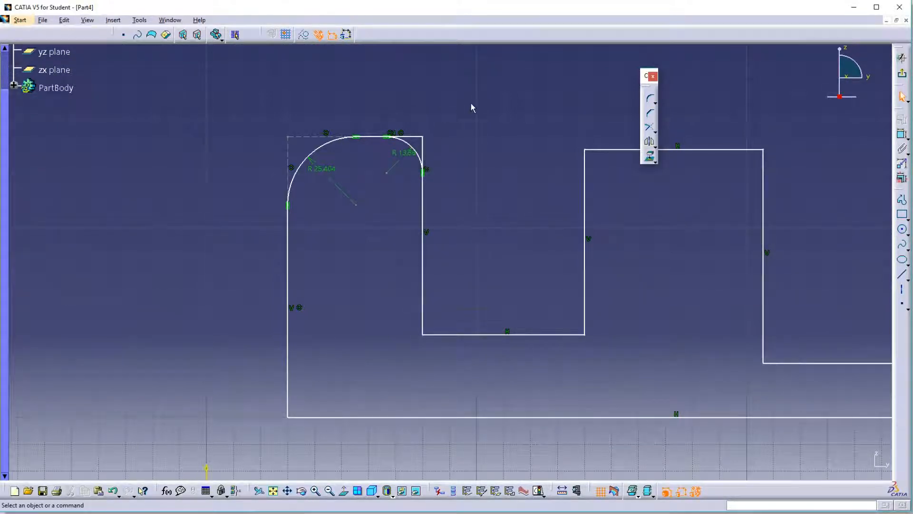
Add a corner of about 22 mm radius at the slot's lower-right corner with the no-trim option.
{"action": "left_click", "coordinate": [651, 99]}
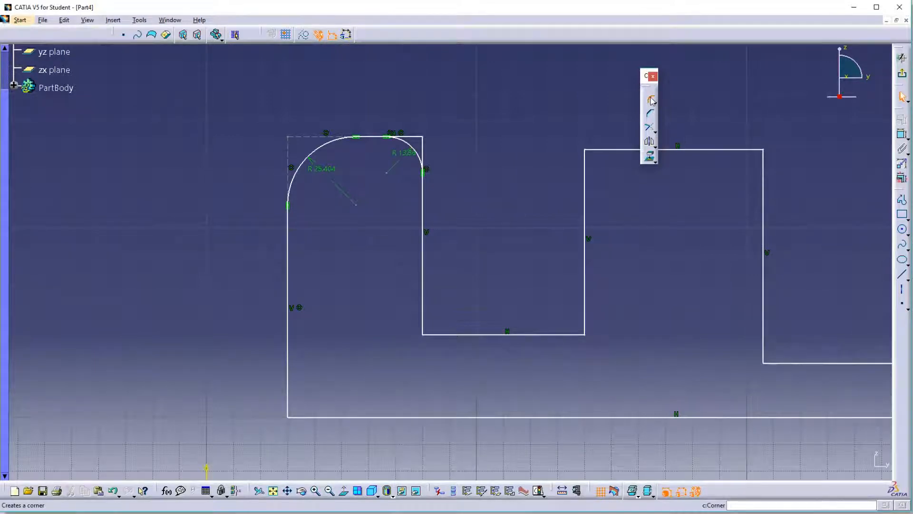
{"action": "left_click", "coordinate": [651, 99]}
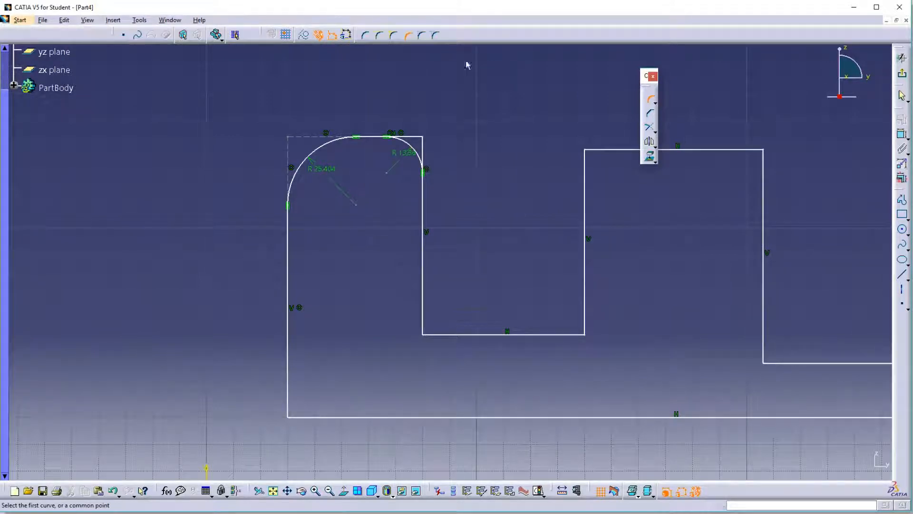
{"action": "left_click", "coordinate": [393, 36]}
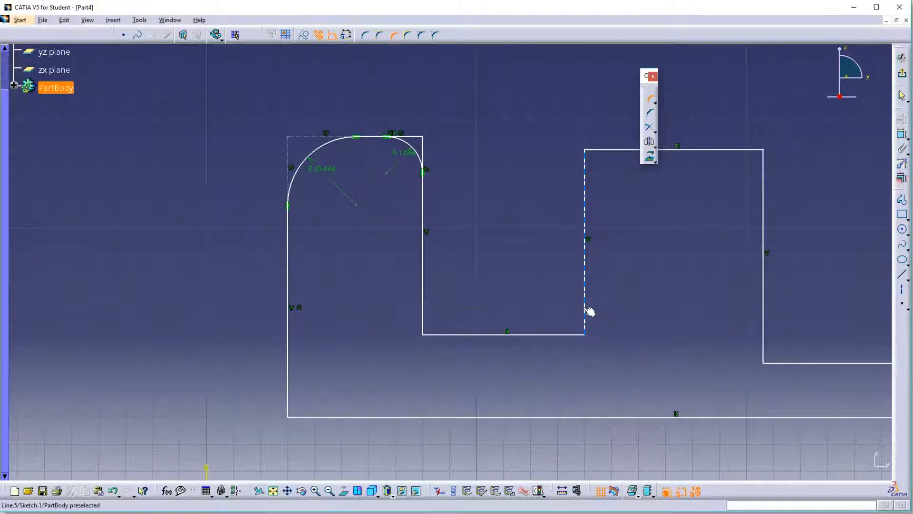
{"action": "left_click", "coordinate": [585, 309]}
{"action": "left_click", "coordinate": [577, 335]}
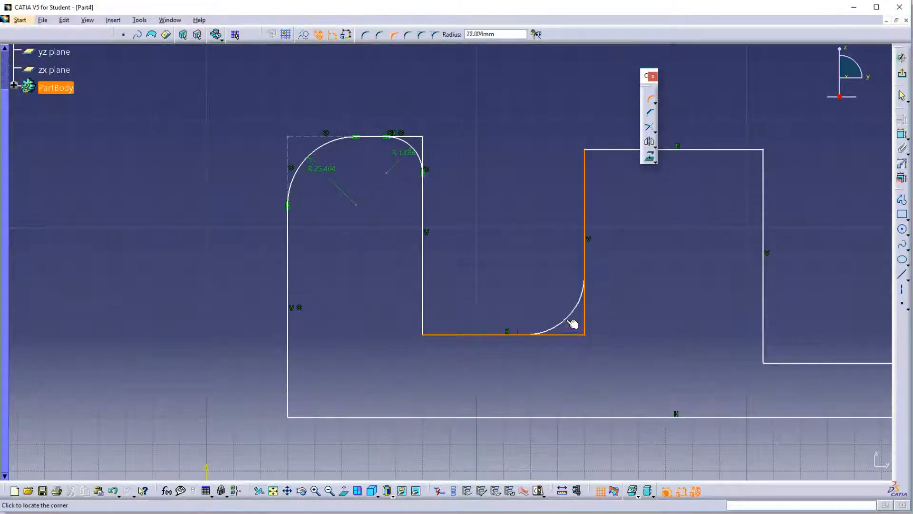
{"action": "left_click", "coordinate": [573, 319]}
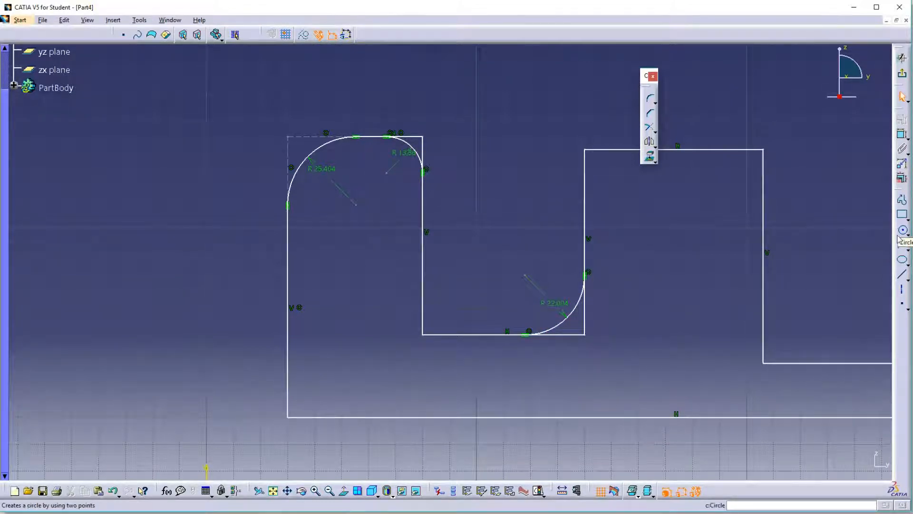
Draw two crossing diagonal lines in the upper part of the slot between the two tabs.
{"action": "left_click", "coordinate": [902, 275]}
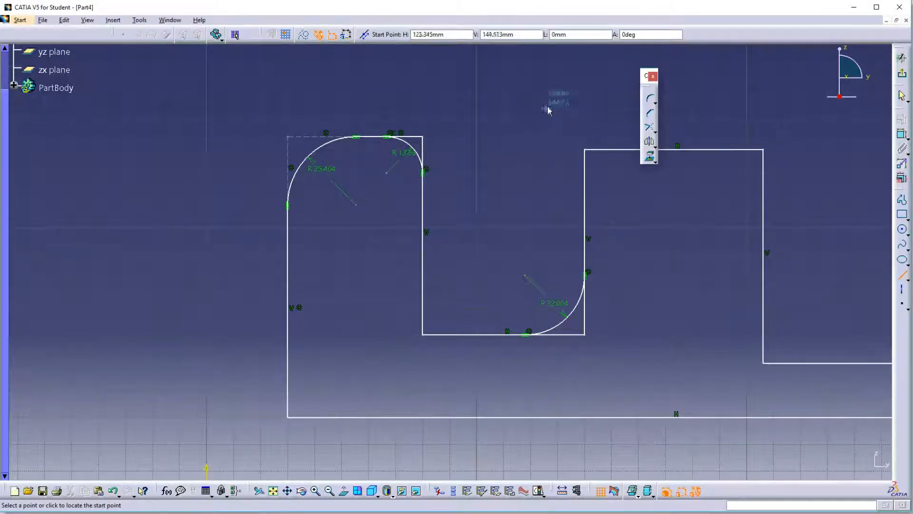
{"action": "left_click", "coordinate": [547, 108]}
{"action": "left_click", "coordinate": [500, 227]}
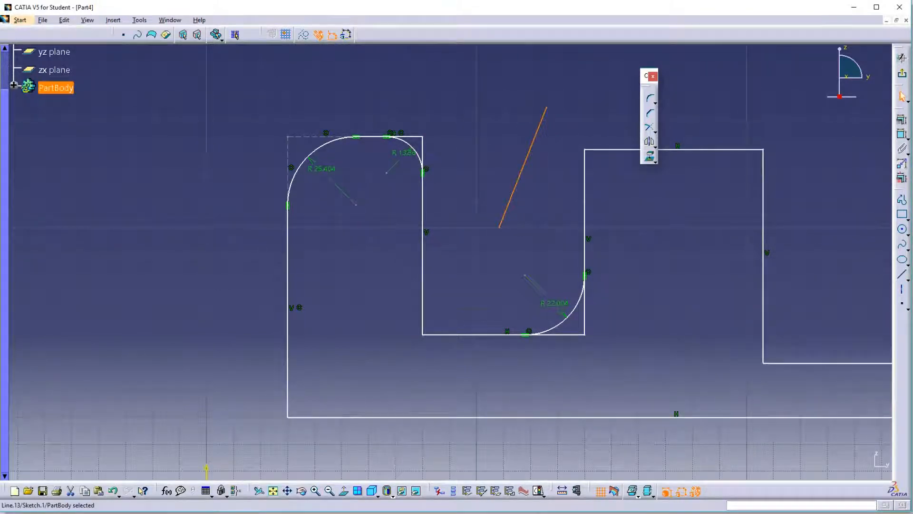
{"action": "left_click", "coordinate": [902, 275]}
{"action": "left_click", "coordinate": [469, 133]}
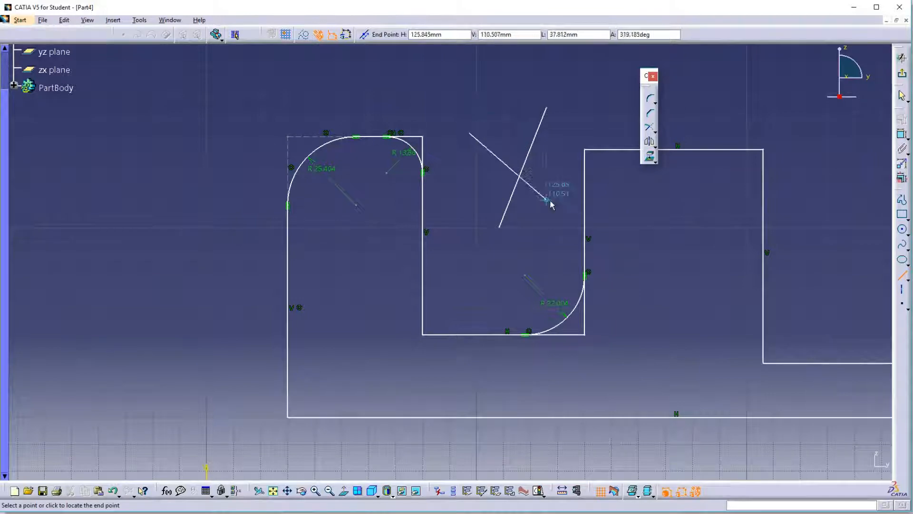
{"action": "left_click", "coordinate": [556, 209]}
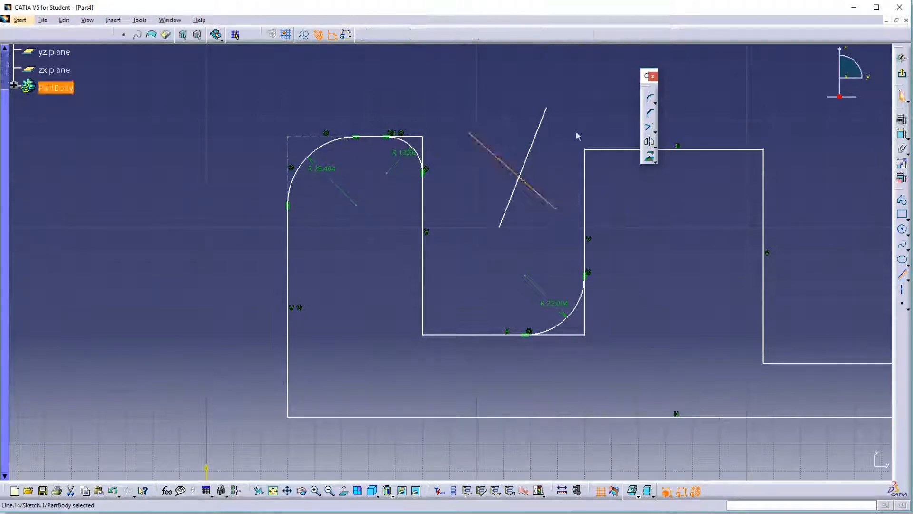
Try a standard-lines-trim corner of about 10.8 mm radius between the upper arms of the crossing lines, then undo it.
{"action": "left_click", "coordinate": [651, 100]}
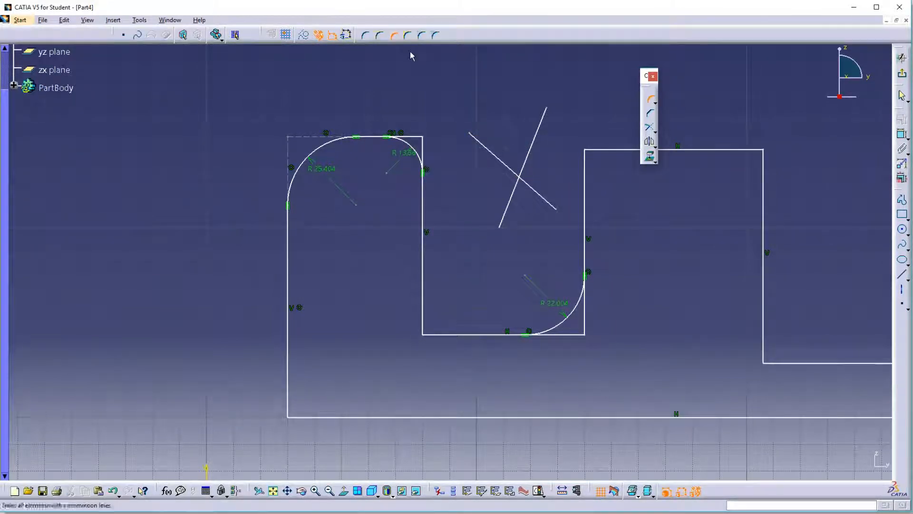
{"action": "left_click", "coordinate": [408, 35]}
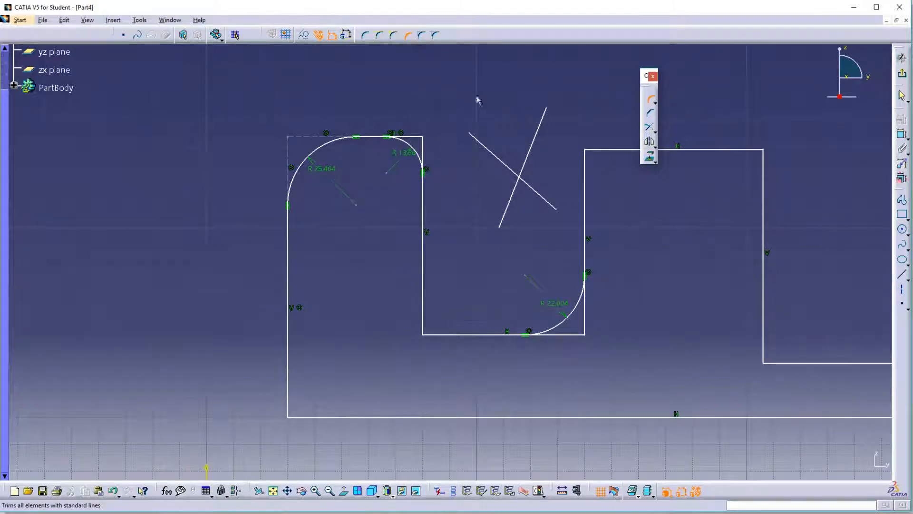
{"action": "left_click", "coordinate": [505, 164]}
{"action": "left_click", "coordinate": [536, 157]}
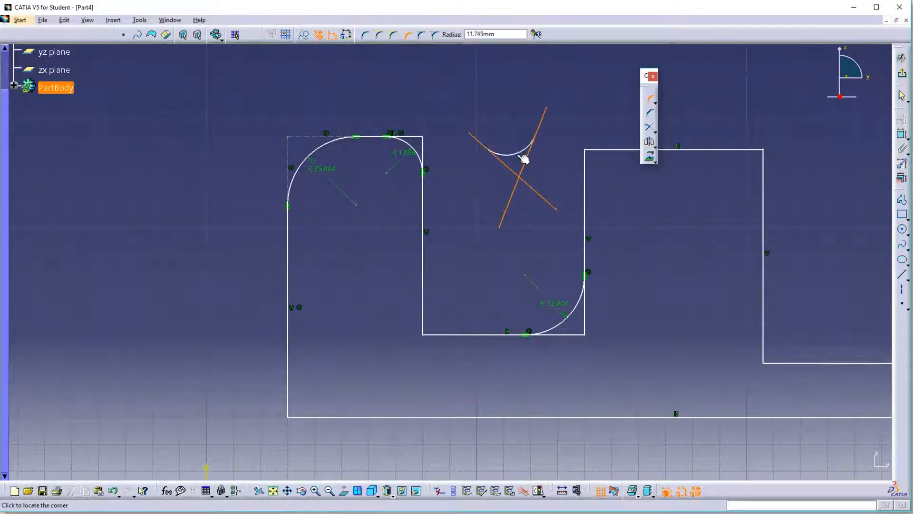
{"action": "left_click", "coordinate": [526, 158]}
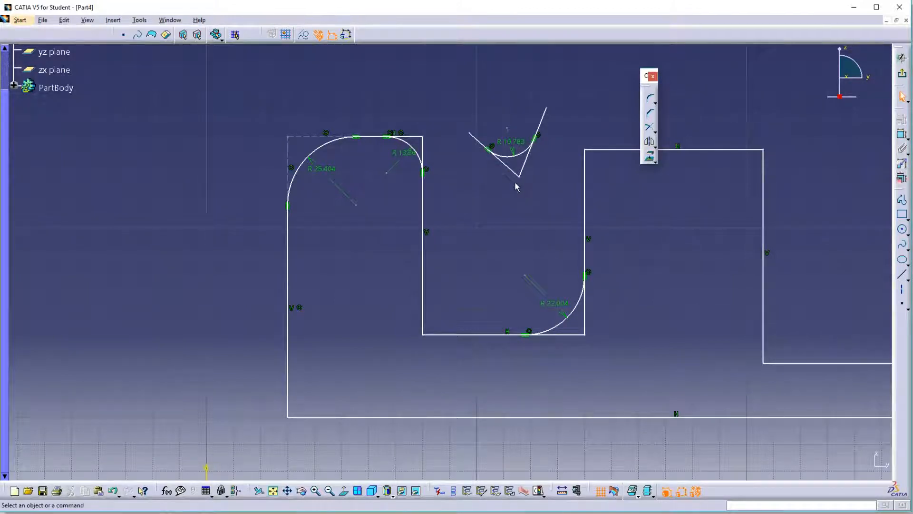
{"action": "key", "text": "ctrl+z"}
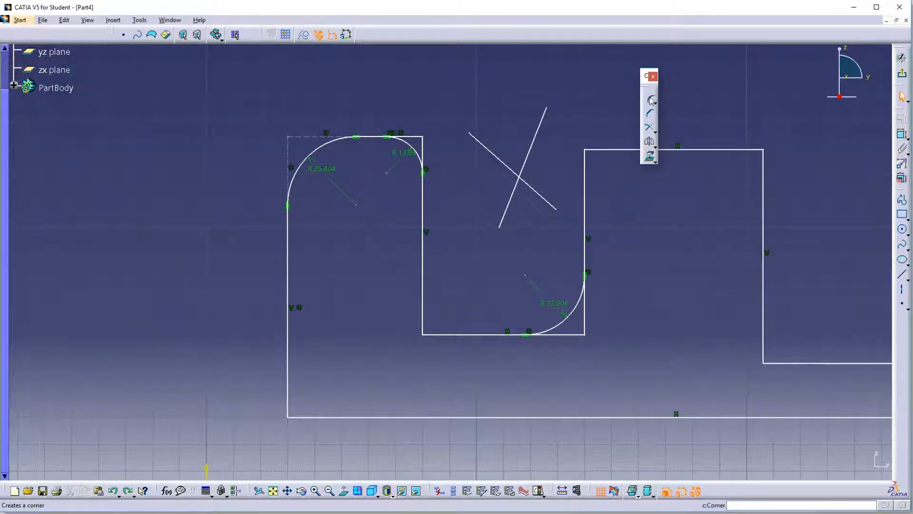
Add a no-trim corner of about 8.9 mm radius between the upper arms of the crossing lines.
{"action": "left_click", "coordinate": [651, 100]}
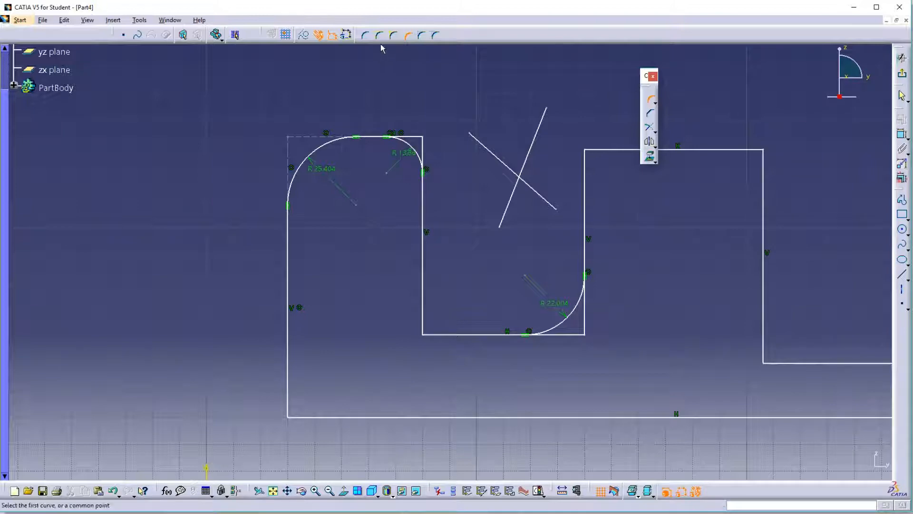
{"action": "left_click", "coordinate": [394, 34]}
{"action": "left_click", "coordinate": [510, 169]}
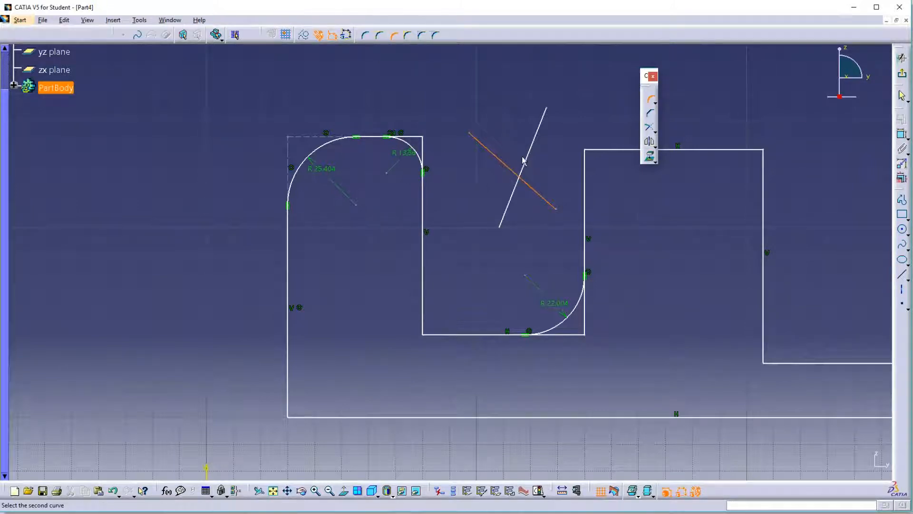
{"action": "left_click", "coordinate": [528, 157]}
{"action": "left_click", "coordinate": [523, 163]}
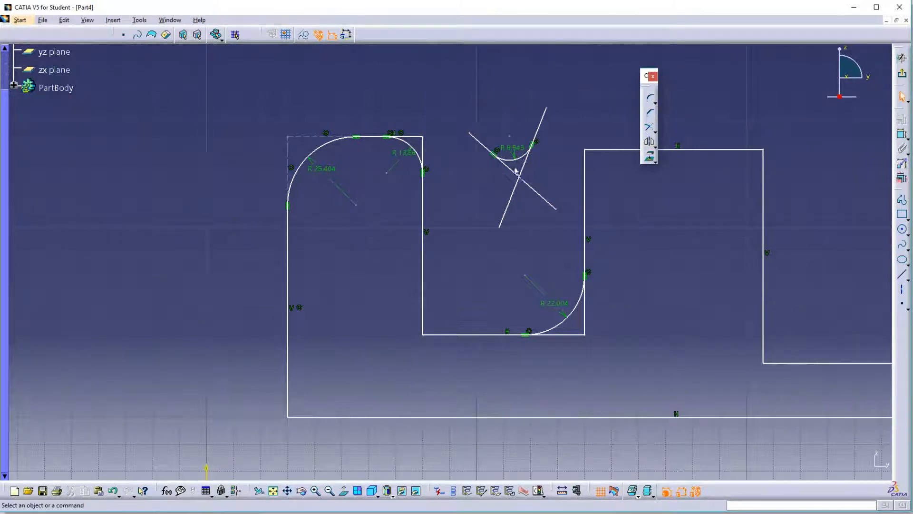
Delete the two crossing diagonal lines in the slot together with the corner arc between them.
{"action": "left_click", "coordinate": [650, 98]}
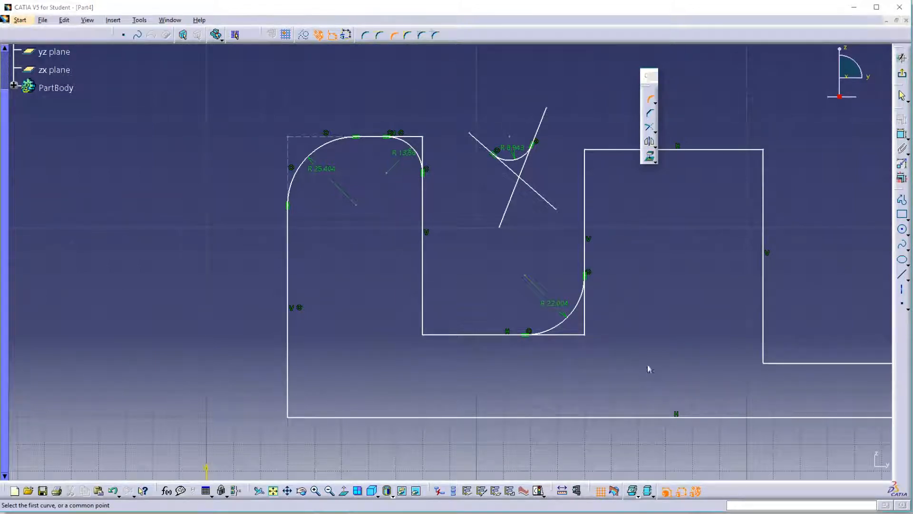
{"action": "middle_click", "coordinate": [447, 80]}
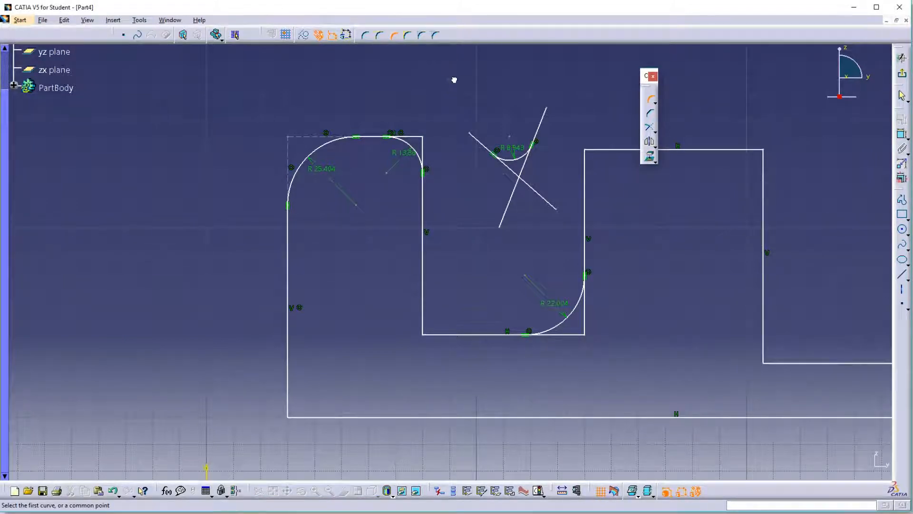
{"action": "key", "text": "Escape"}
{"action": "left_click_drag", "start_coordinate": [447, 86], "coordinate": [577, 237]}
{"action": "key", "text": "Delete"}
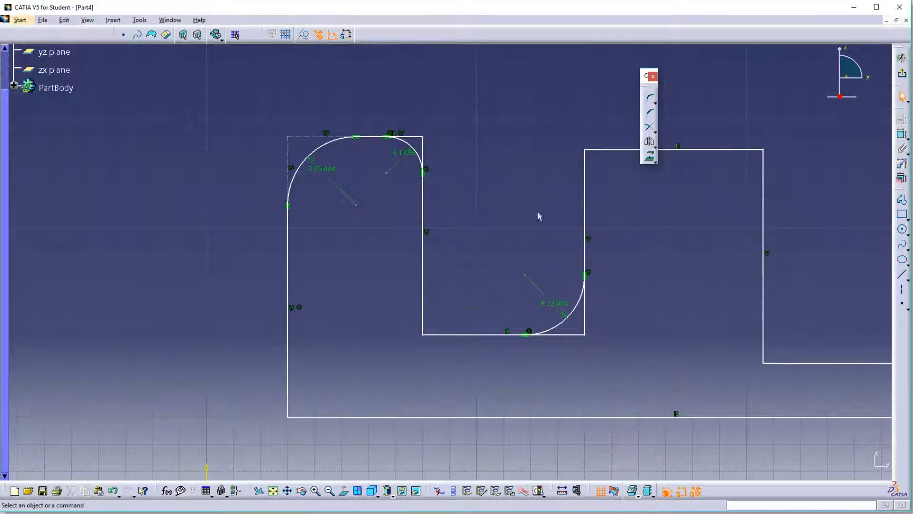
Expand the sketch's geometry in the specification tree and examine the circles and points listed for the corners.
{"action": "left_click", "coordinate": [13, 85]}
{"action": "left_click", "coordinate": [27, 105]}
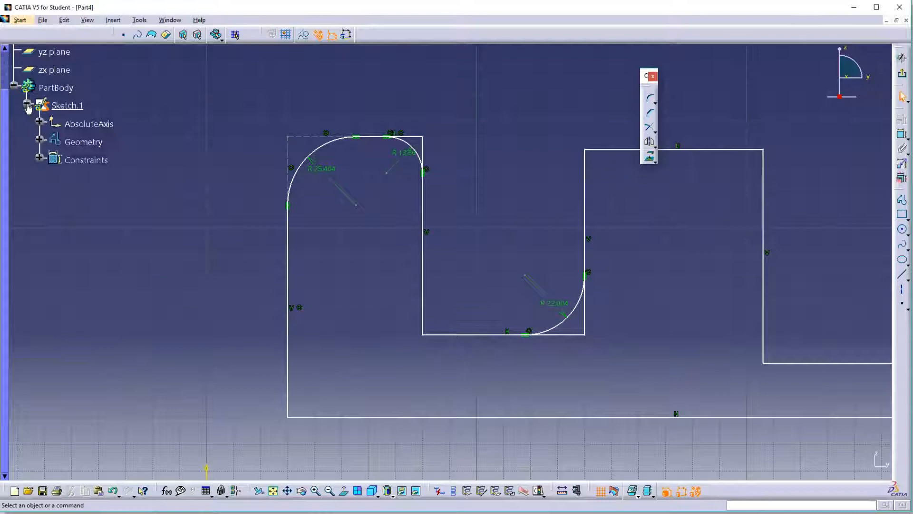
{"action": "left_click", "coordinate": [40, 142]}
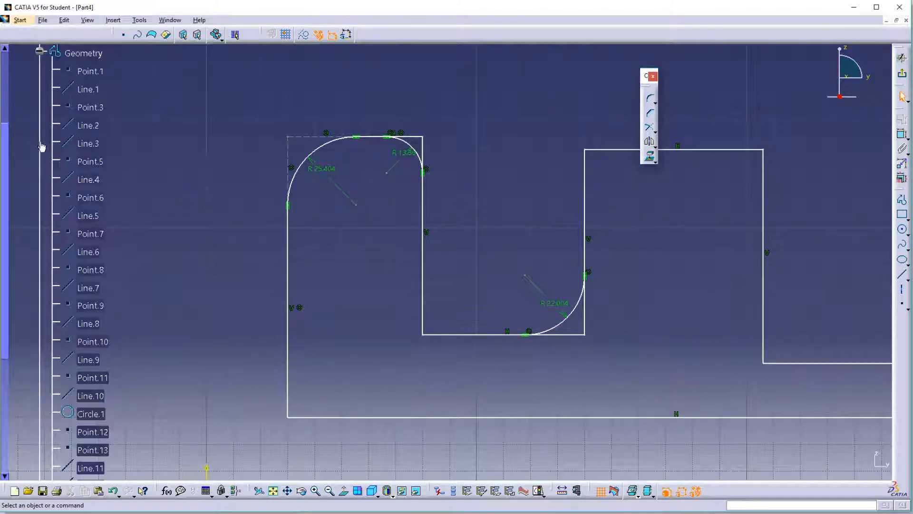
{"action": "scroll", "coordinate": [121, 253], "scroll_direction": "down", "scroll_amount": 3}
{"action": "scroll", "coordinate": [119, 252], "scroll_direction": "down", "scroll_amount": 3}
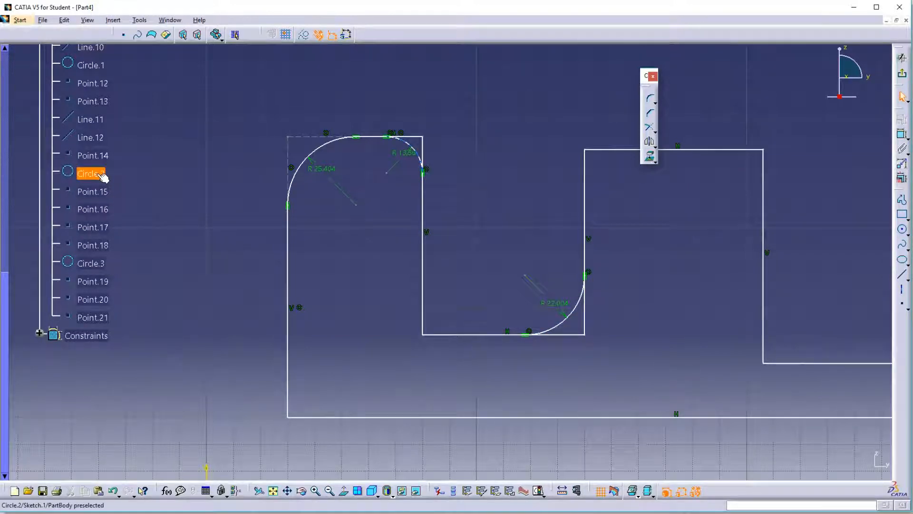
Round the right tab's upper-right corner to about 23.7 mm radius with the trim all elements option.
{"action": "left_click", "coordinate": [652, 101]}
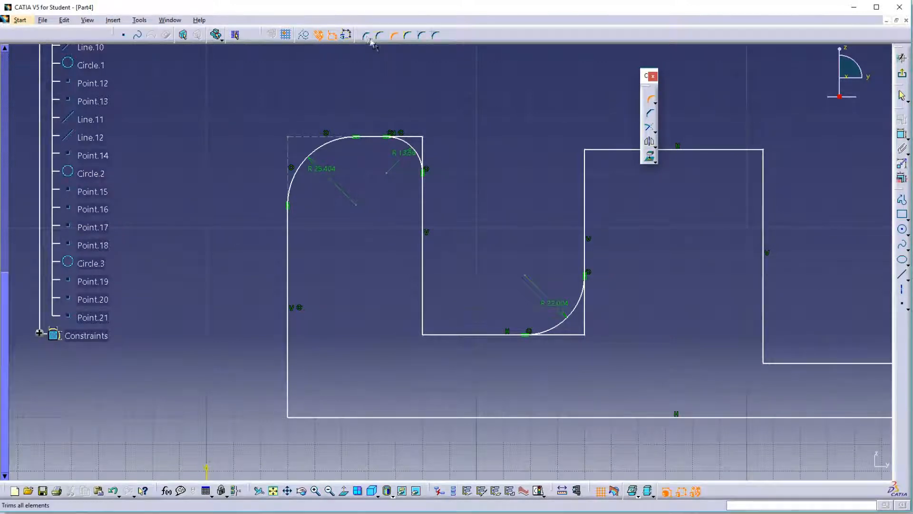
{"action": "left_click", "coordinate": [740, 151]}
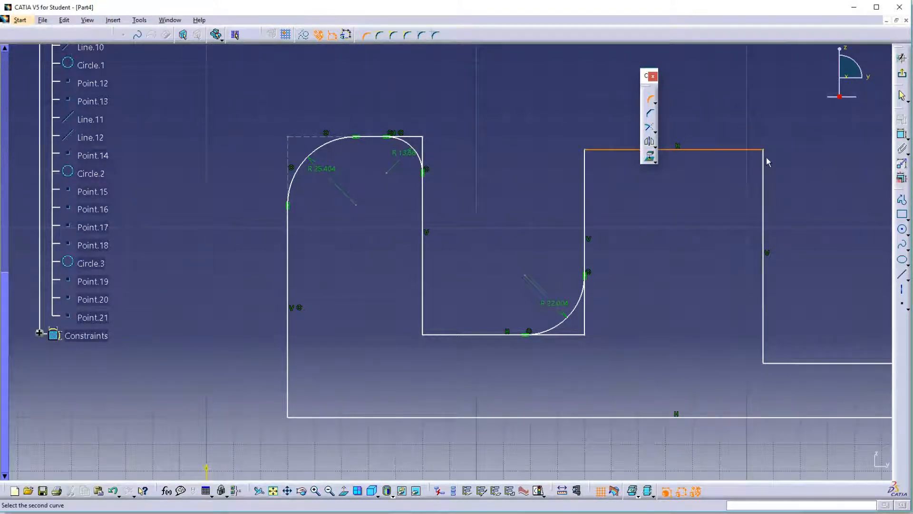
{"action": "left_click", "coordinate": [764, 175]}
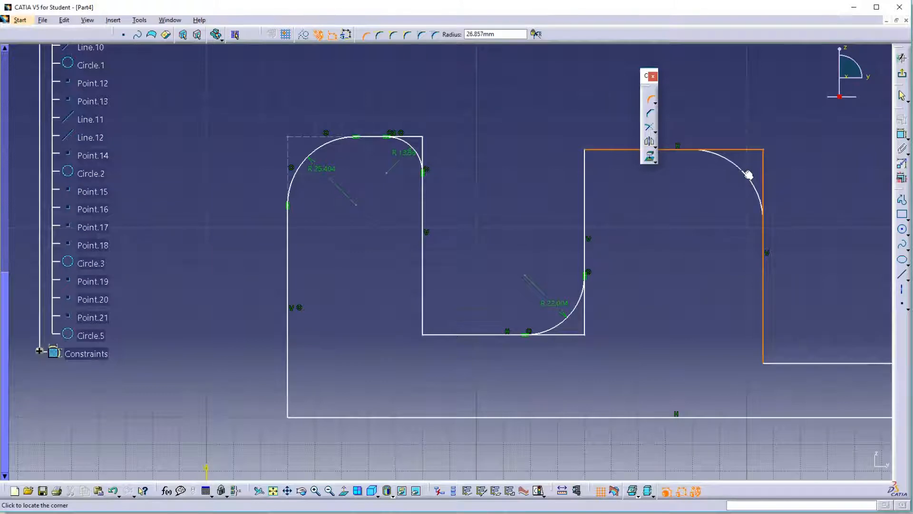
{"action": "left_click", "coordinate": [749, 172]}
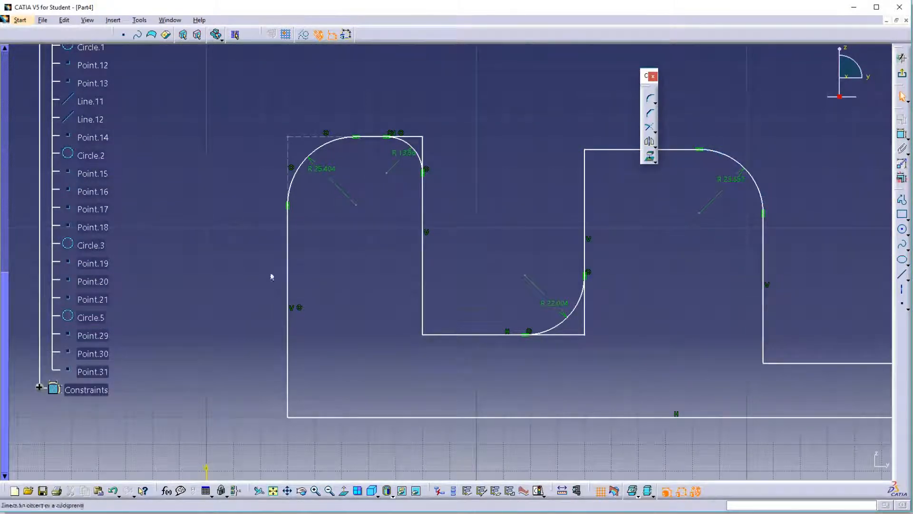
Create a tri-tangent circle touching the upper, end and lower edges of the profile's right arm.
{"action": "mouse_move", "coordinate": [684, 244]}
{"action": "middle_mouse_down"}
{"action": "mouse_move", "coordinate": [536, 230]}
{"action": "mouse_move", "coordinate": [450, 206]}
{"action": "mouse_move", "coordinate": [454, 223]}
{"action": "mouse_move", "coordinate": [469, 211]}
{"action": "mouse_move", "coordinate": [489, 240]}
{"action": "middle_mouse_up"}
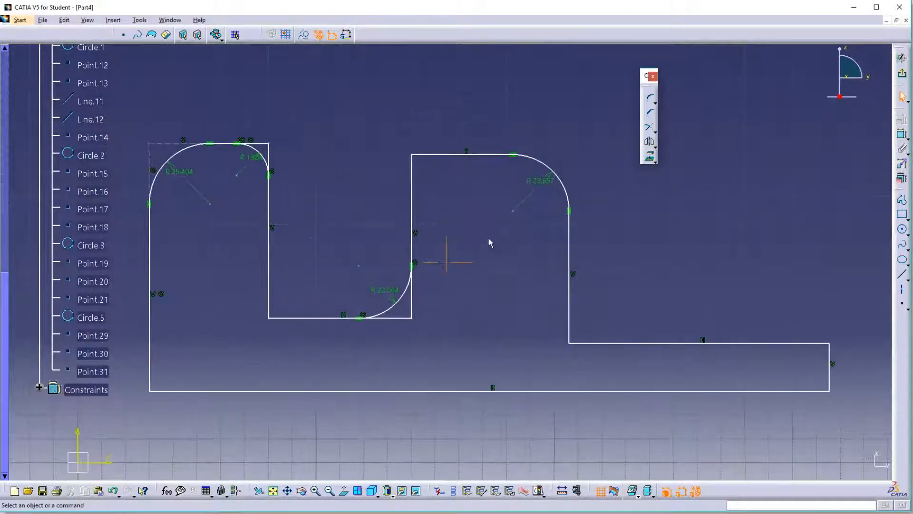
{"action": "left_click", "coordinate": [906, 233]}
{"action": "left_click_drag", "start_coordinate": [831, 241], "coordinate": [623, 223]}
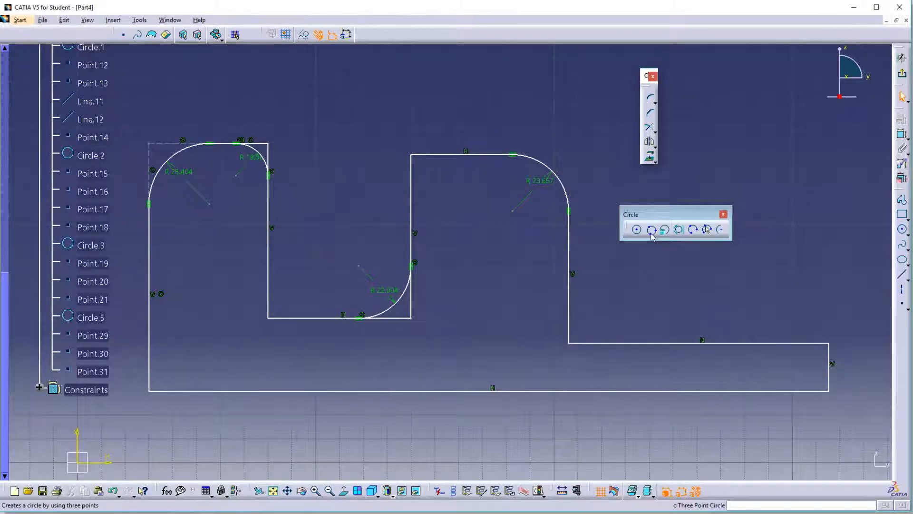
{"action": "left_click", "coordinate": [679, 231]}
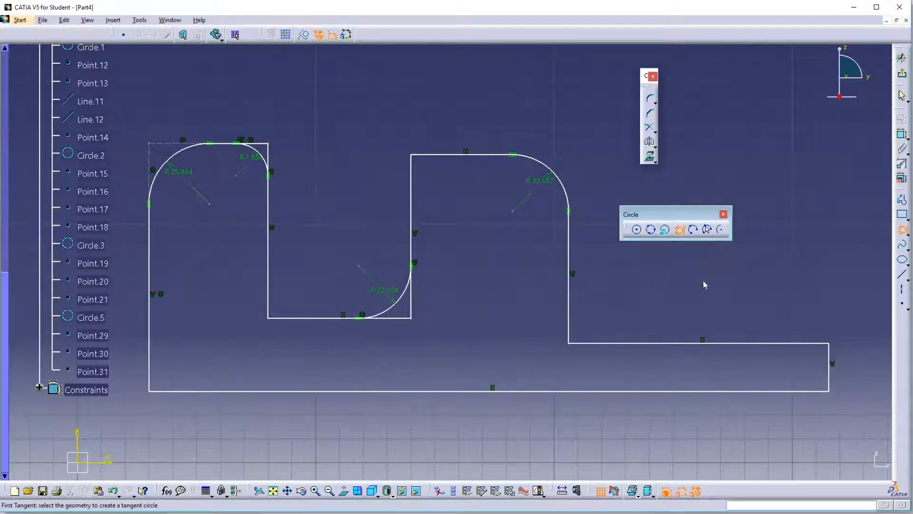
{"action": "left_click", "coordinate": [789, 344]}
{"action": "left_click", "coordinate": [829, 370]}
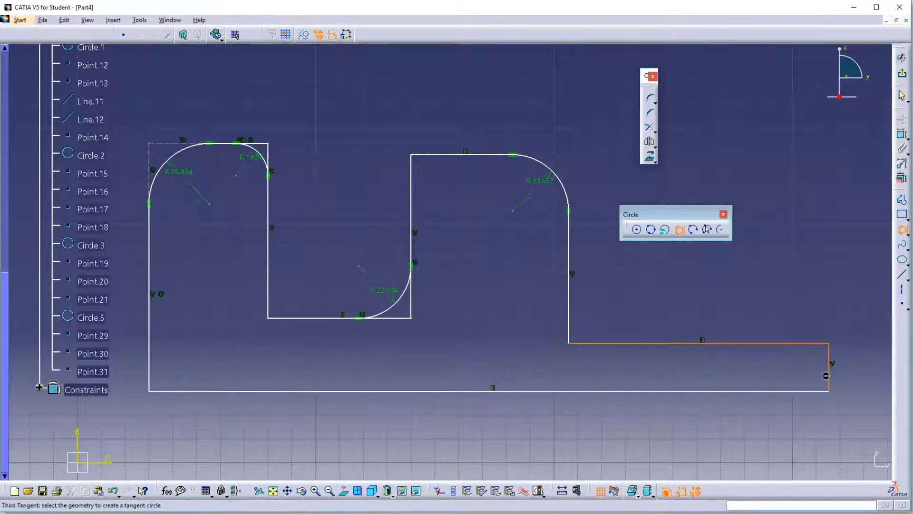
{"action": "left_click", "coordinate": [807, 390]}
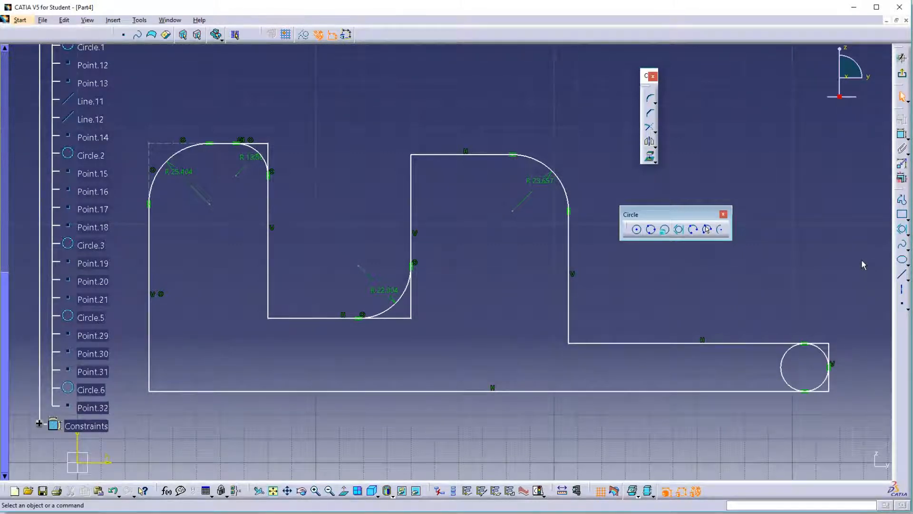
Use Quick Trim to remove the right arm's square corners and the circle's inner half, leaving a rounded end.
{"action": "left_click", "coordinate": [654, 131]}
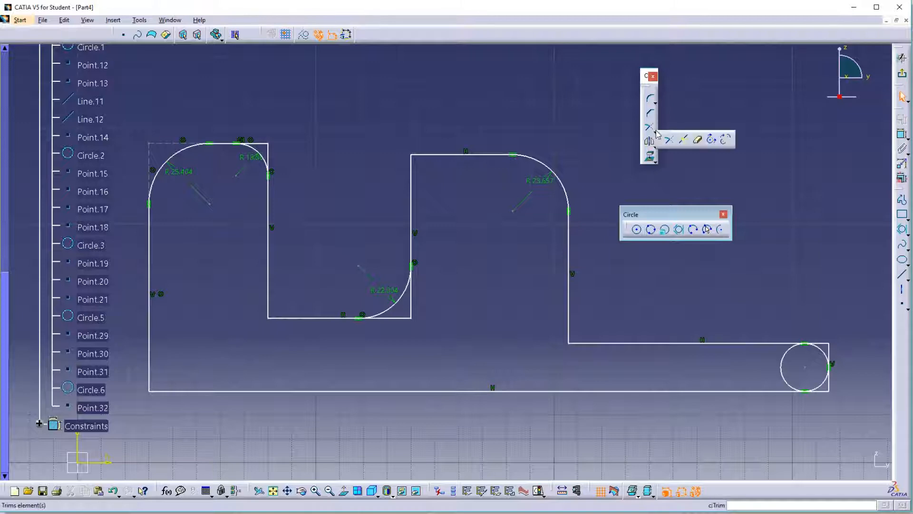
{"action": "left_click", "coordinate": [698, 141]}
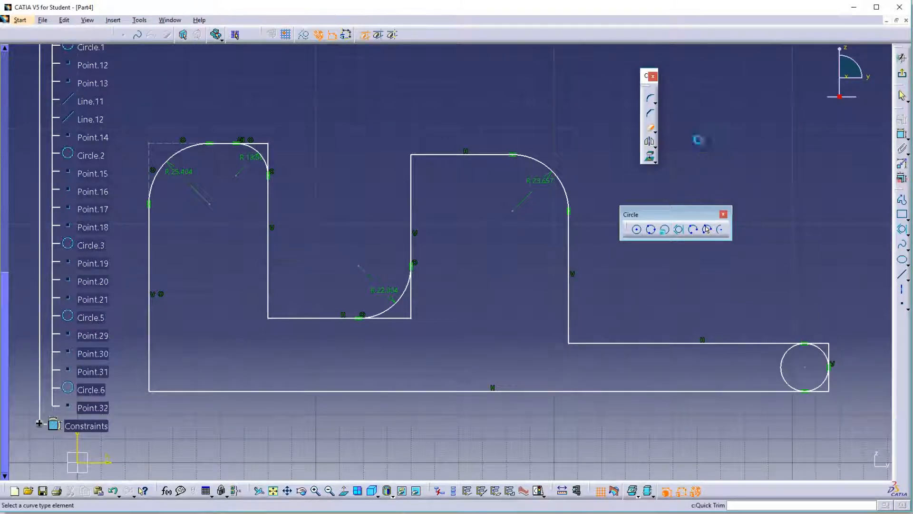
{"action": "left_click", "coordinate": [830, 348]}
{"action": "left_click", "coordinate": [830, 356]}
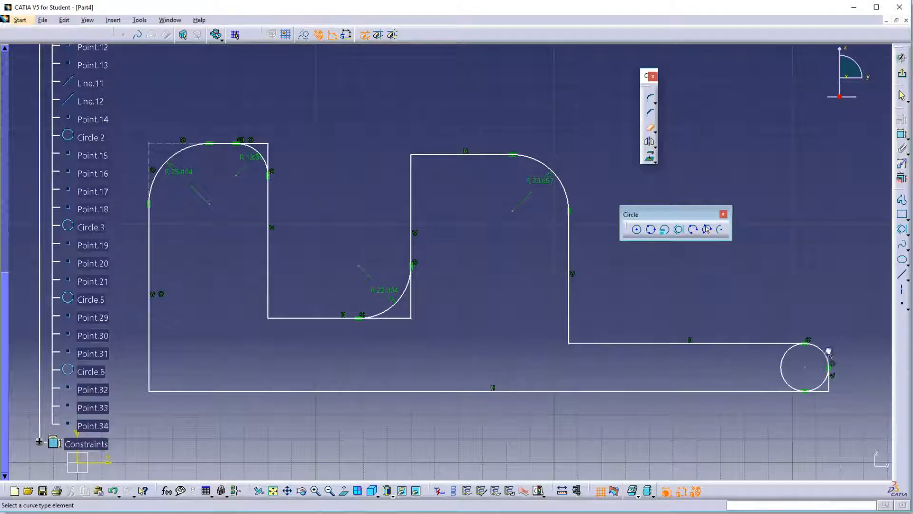
{"action": "left_click", "coordinate": [785, 361]}
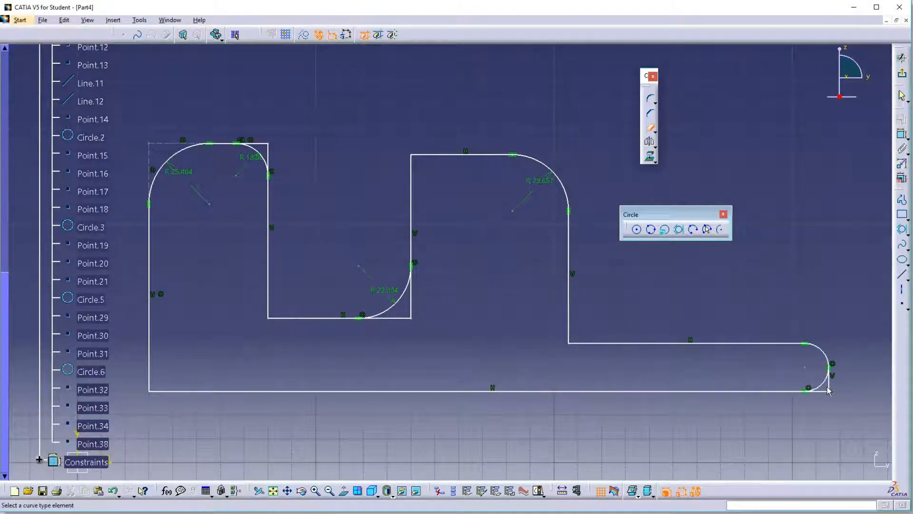
{"action": "left_click", "coordinate": [829, 386]}
{"action": "left_click", "coordinate": [828, 391]}
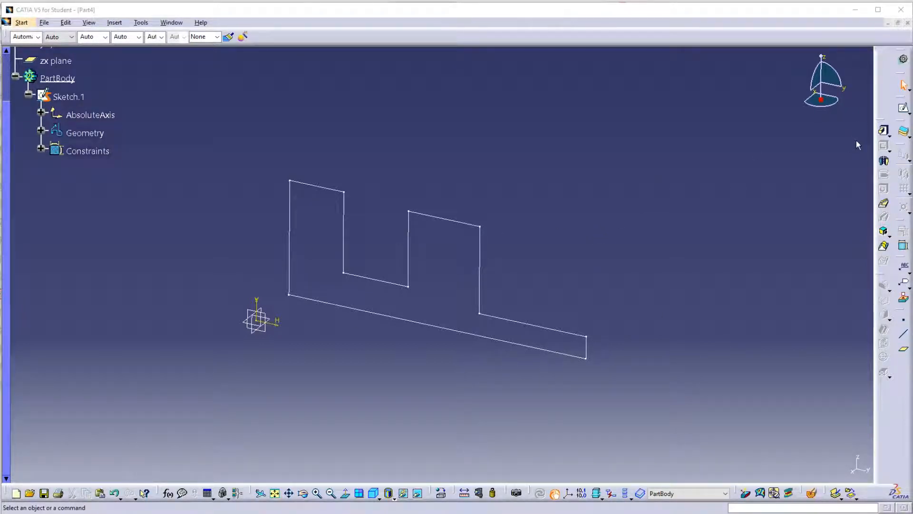
Pad the stepped profile sketch with a length of 94 mm and mirrored extent.
{"action": "left_click", "coordinate": [883, 130]}
{"action": "left_click", "coordinate": [543, 331]}
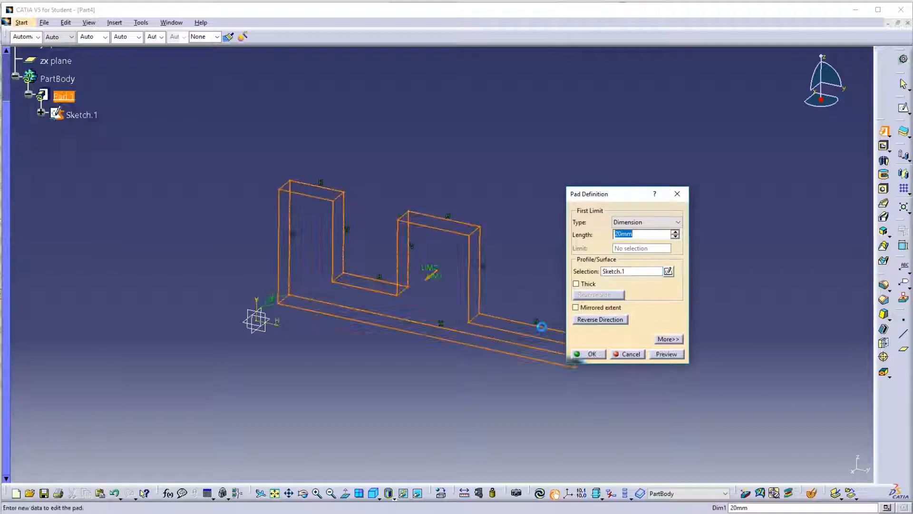
{"action": "left_click_drag", "start_coordinate": [436, 281], "coordinate": [400, 316]}
{"action": "left_click", "coordinate": [591, 308]}
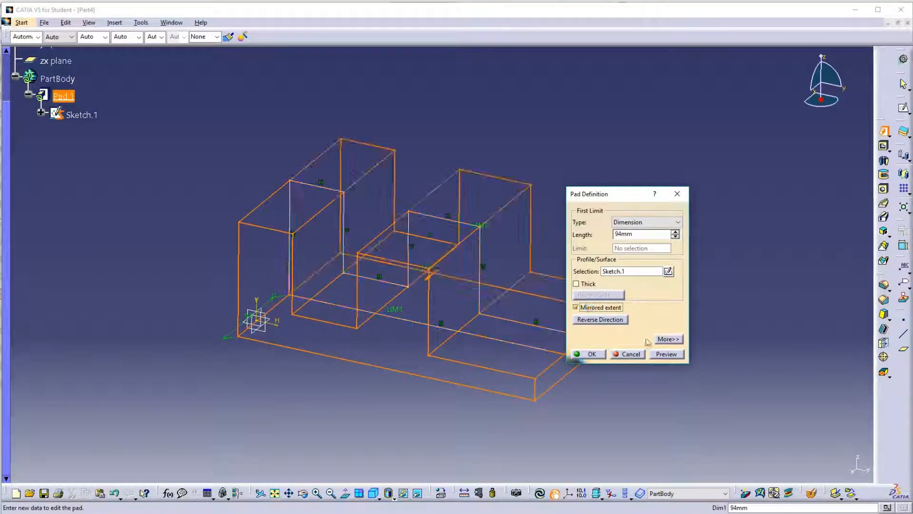
{"action": "left_click", "coordinate": [588, 354]}
{"action": "left_click", "coordinate": [605, 273]}
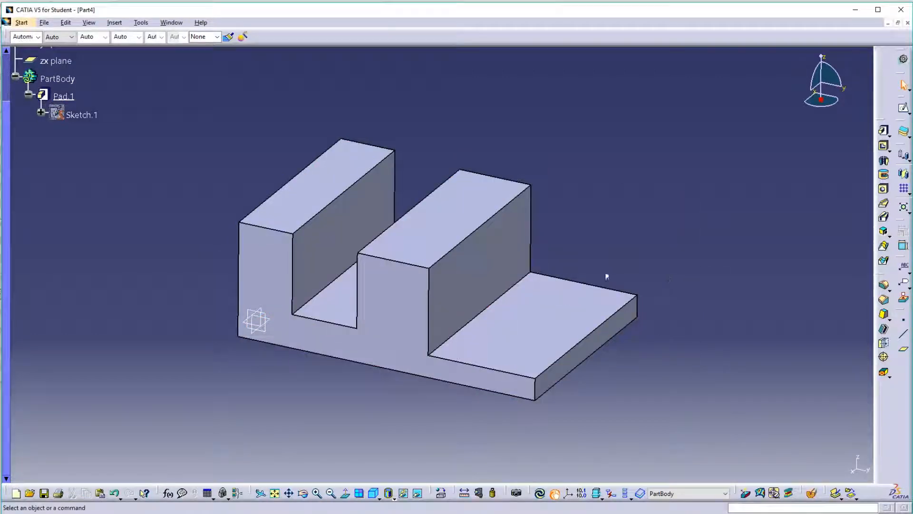
Add a 5 mm edge fillet with tangency propagation to both long top edges of the middle block.
{"action": "middle_click_drag", "start_coordinate": [499, 275], "coordinate": [536, 344]}
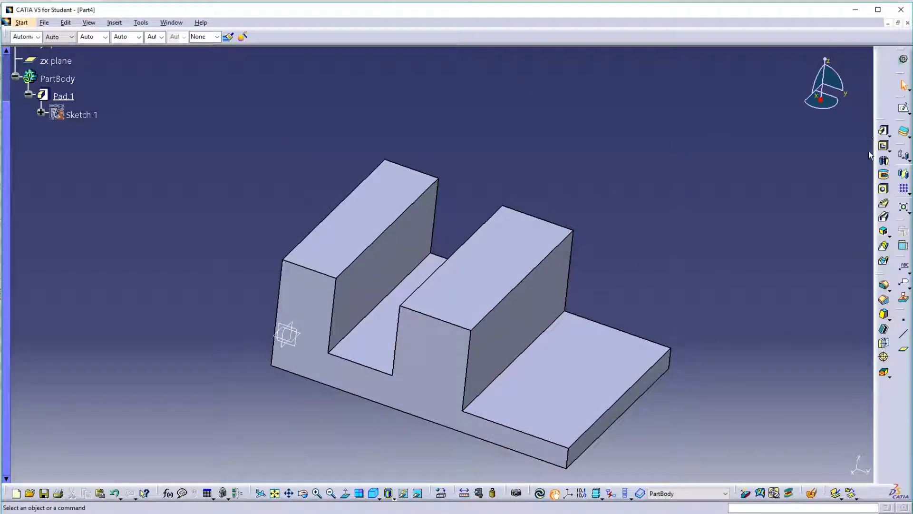
{"action": "left_click_drag", "start_coordinate": [882, 274], "coordinate": [704, 106]}
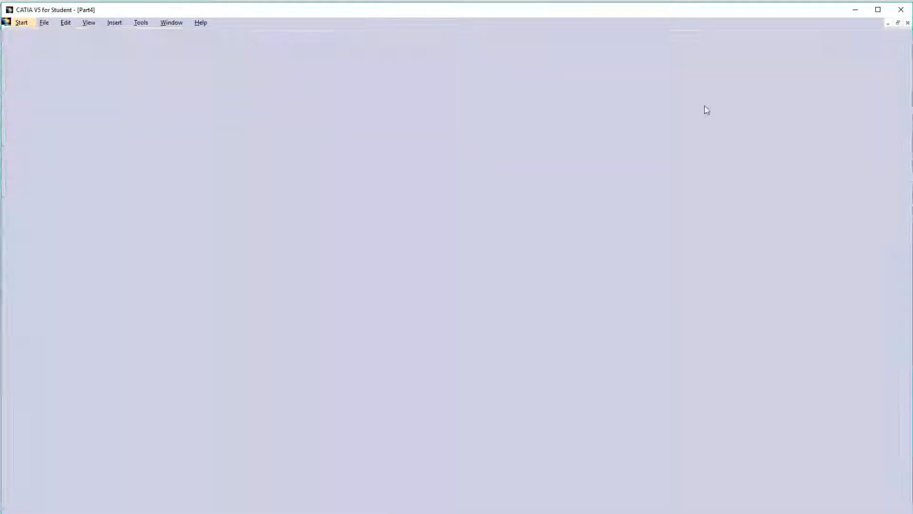
{"action": "left_click", "coordinate": [708, 124]}
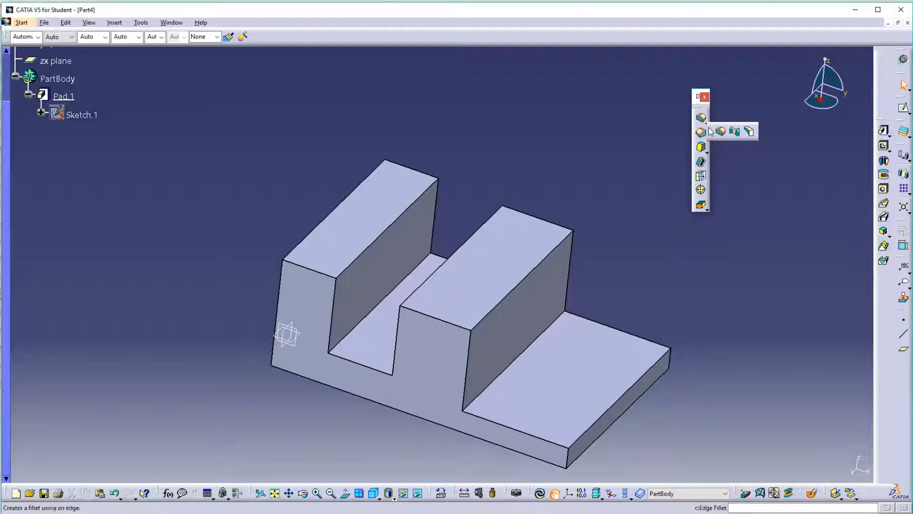
{"action": "left_click_drag", "start_coordinate": [710, 132], "coordinate": [610, 131]}
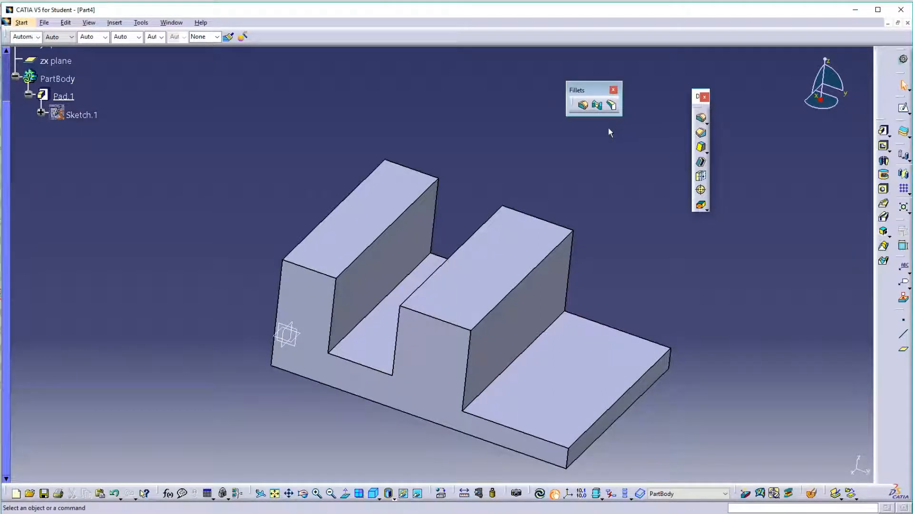
{"action": "left_click", "coordinate": [583, 105]}
{"action": "left_click_drag", "start_coordinate": [682, 102], "coordinate": [701, 126]}
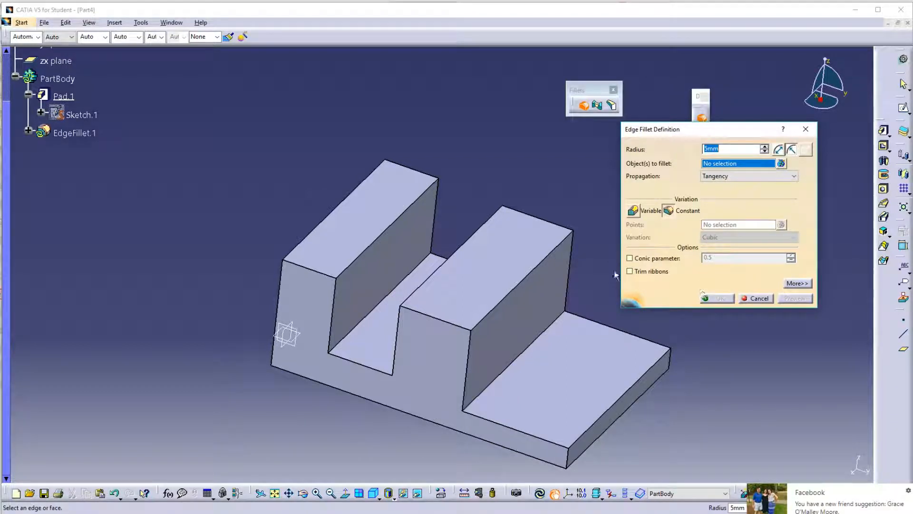
{"action": "left_click", "coordinate": [541, 265]}
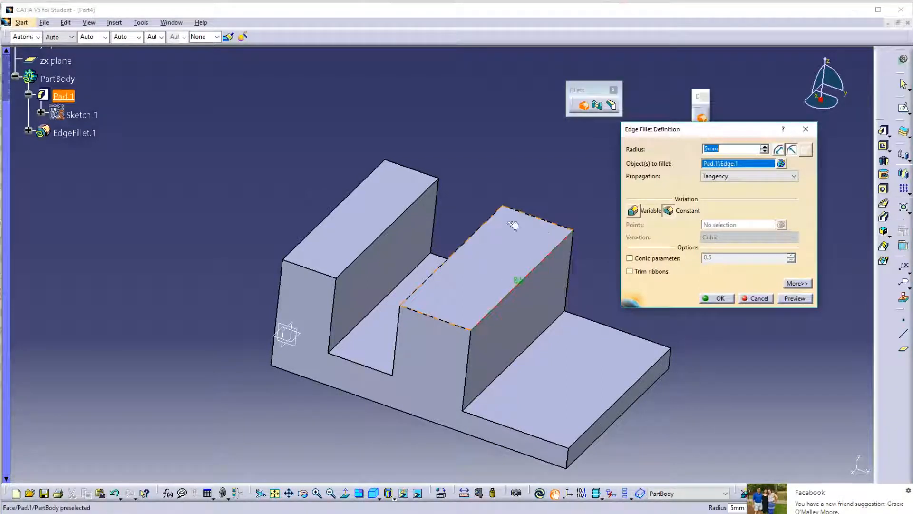
{"action": "left_click", "coordinate": [482, 223]}
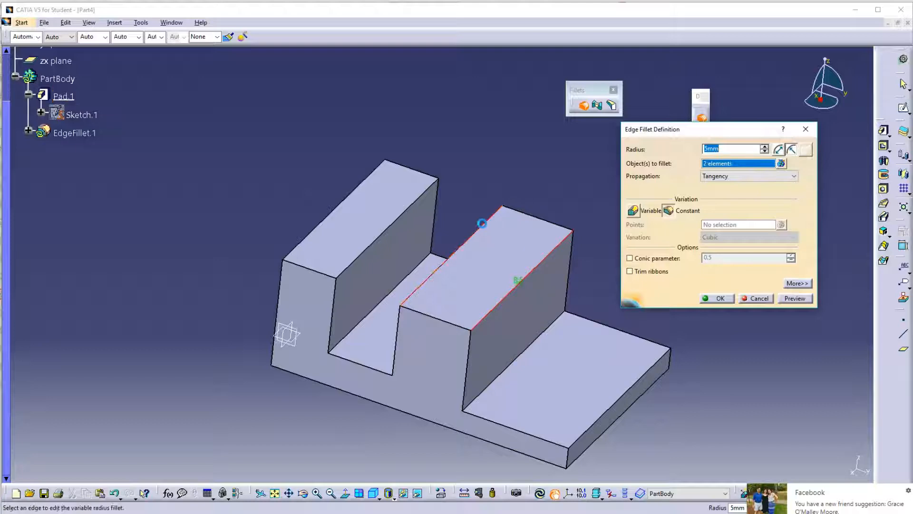
{"action": "left_click", "coordinate": [720, 299]}
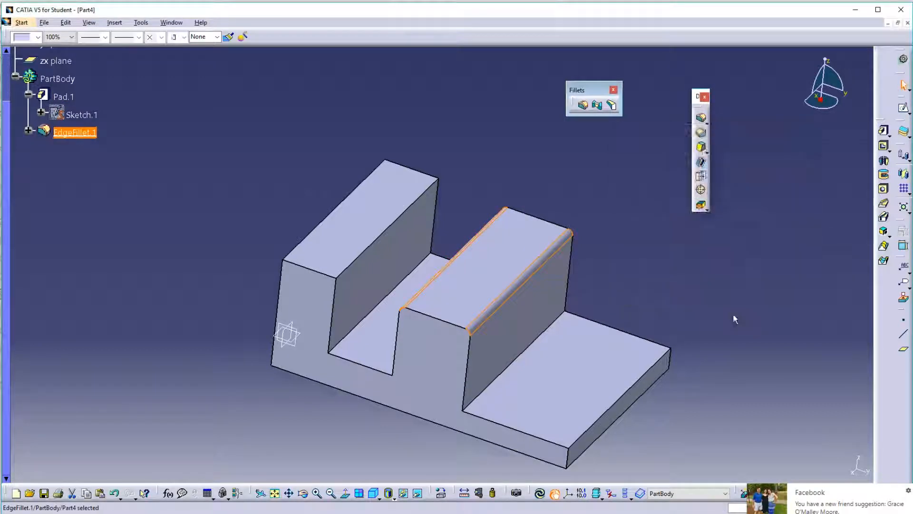
Set the radius of the middle block's edge fillet to 20 mm.
{"action": "double_click", "coordinate": [542, 265]}
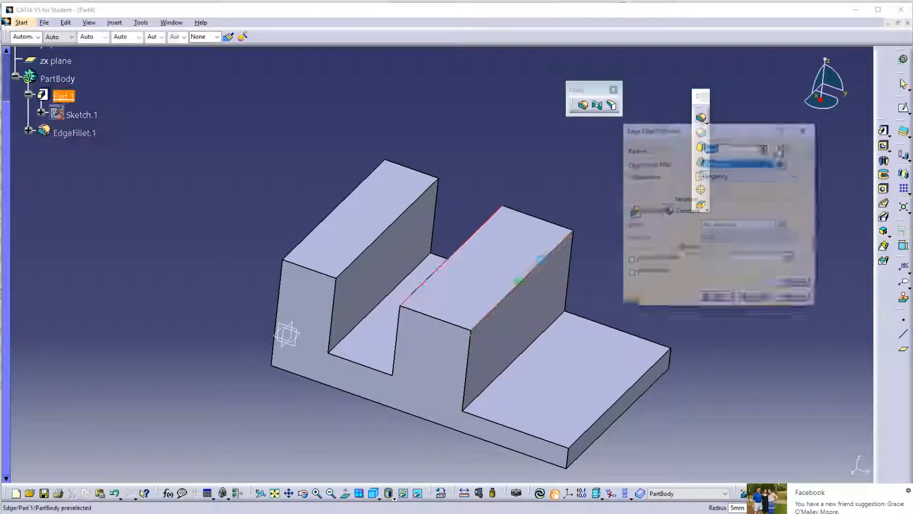
{"action": "type", "text": "20"}
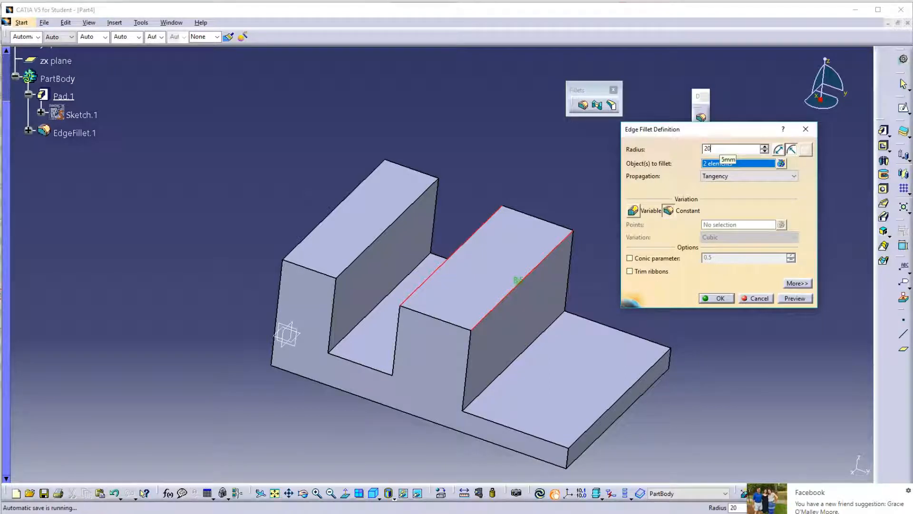
{"action": "key", "text": "Return"}
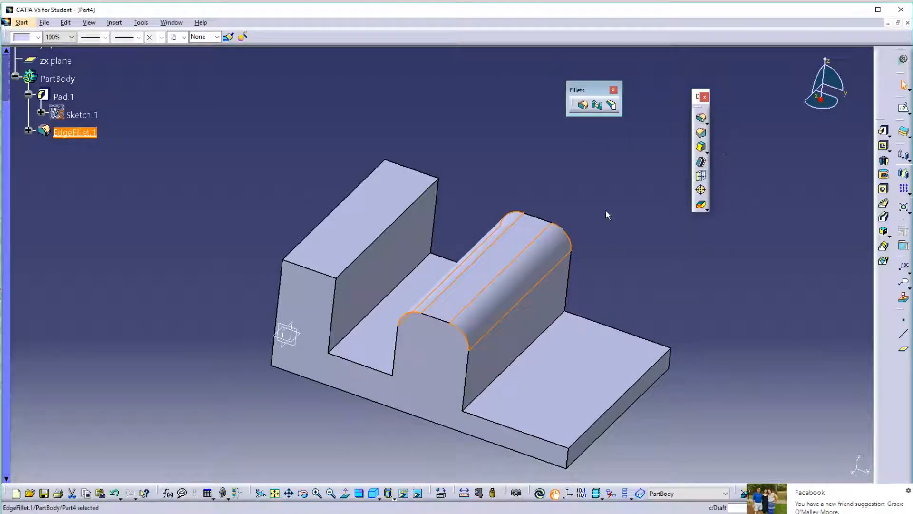
In the edge fillet, replace the middle block's outer long top edge with the tall left block's inner long top edge.
{"action": "double_click", "coordinate": [540, 267]}
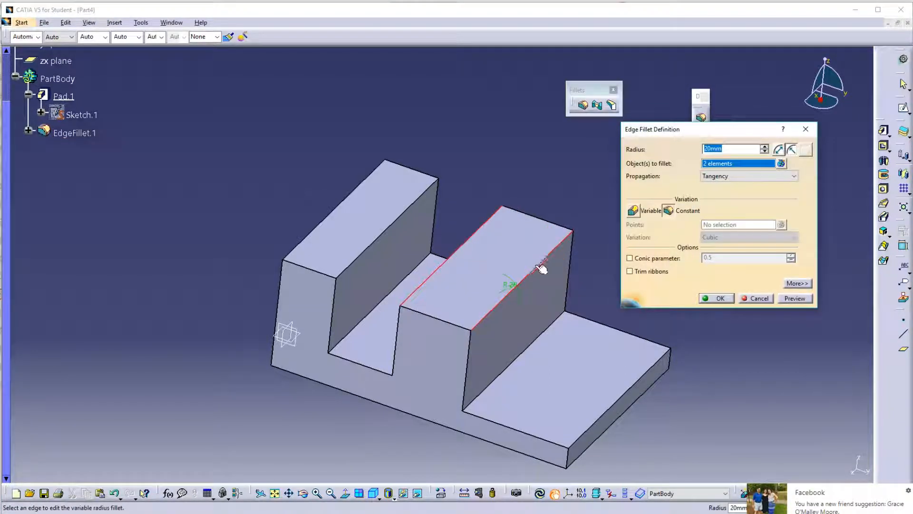
{"action": "left_click", "coordinate": [547, 260]}
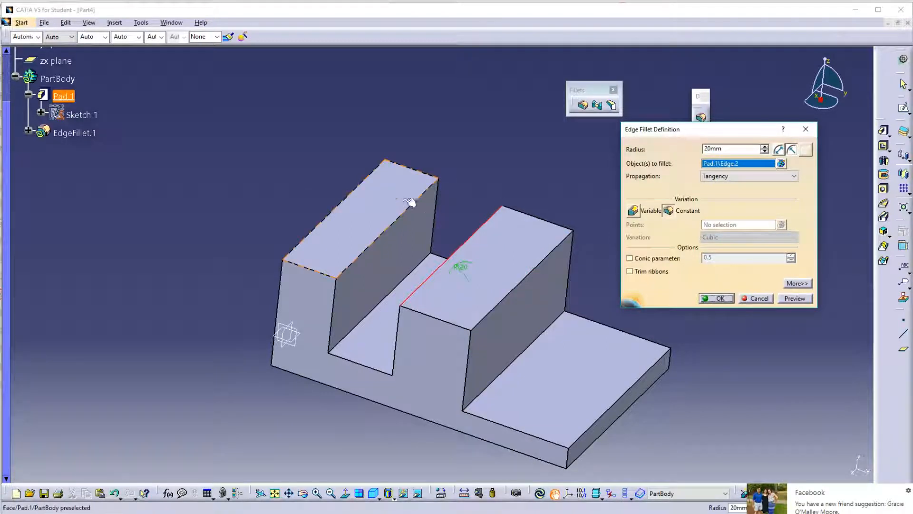
{"action": "left_click", "coordinate": [418, 210]}
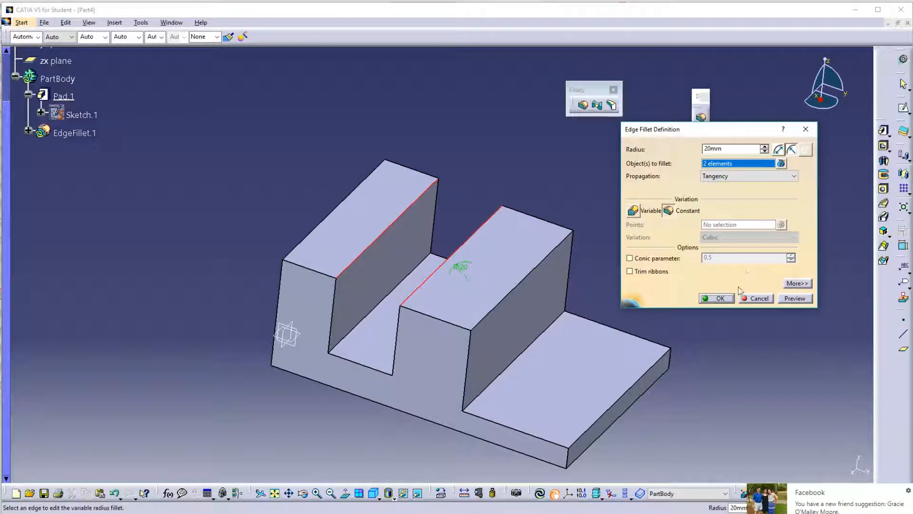
{"action": "left_click", "coordinate": [720, 298]}
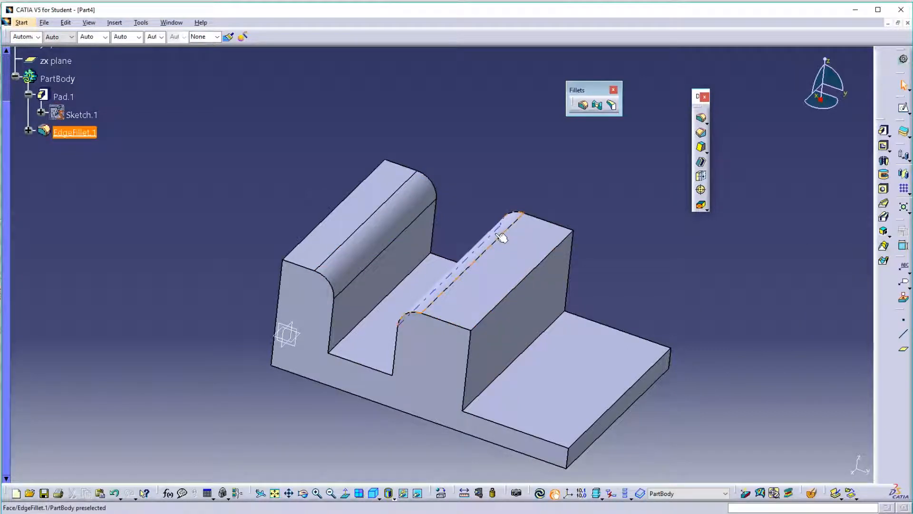
Add the left block's outer long top edge to the fillet and remove its top face from the list of fillet edges.
{"action": "double_click", "coordinate": [502, 238]}
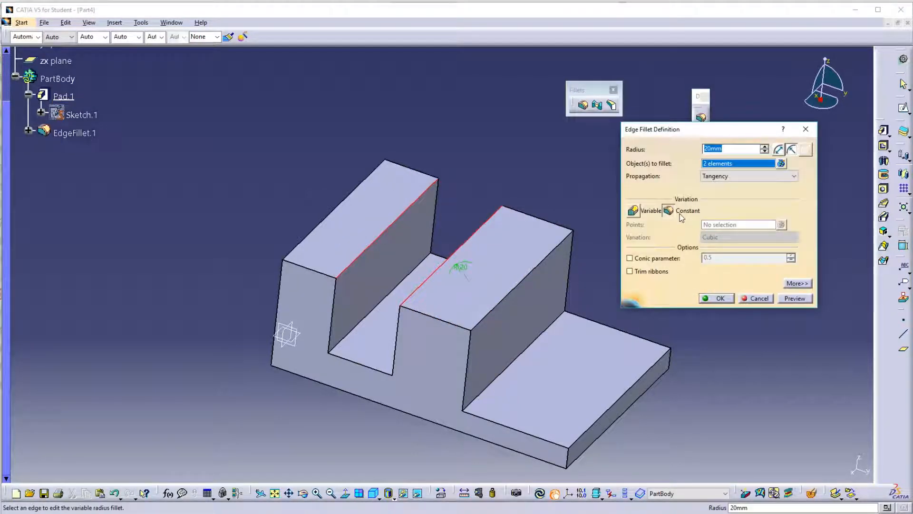
{"action": "left_click", "coordinate": [782, 164]}
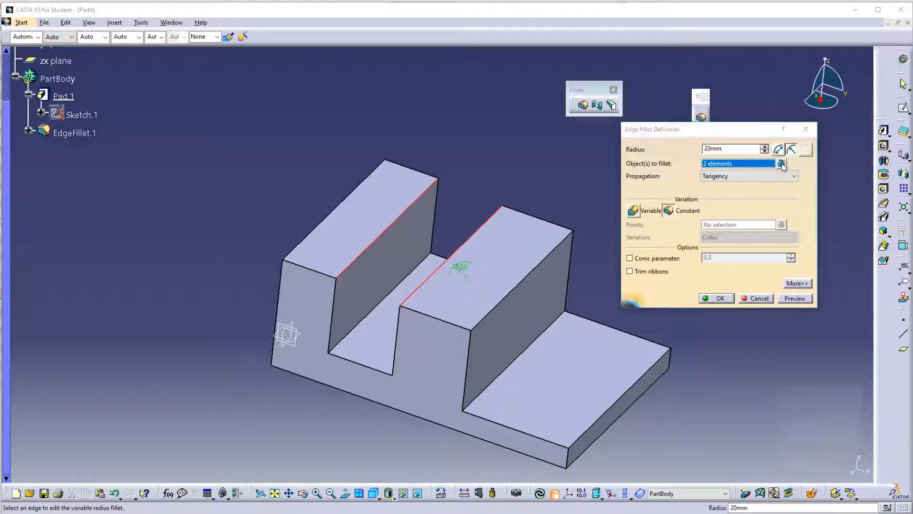
{"action": "left_click_drag", "start_coordinate": [812, 386], "coordinate": [766, 255]}
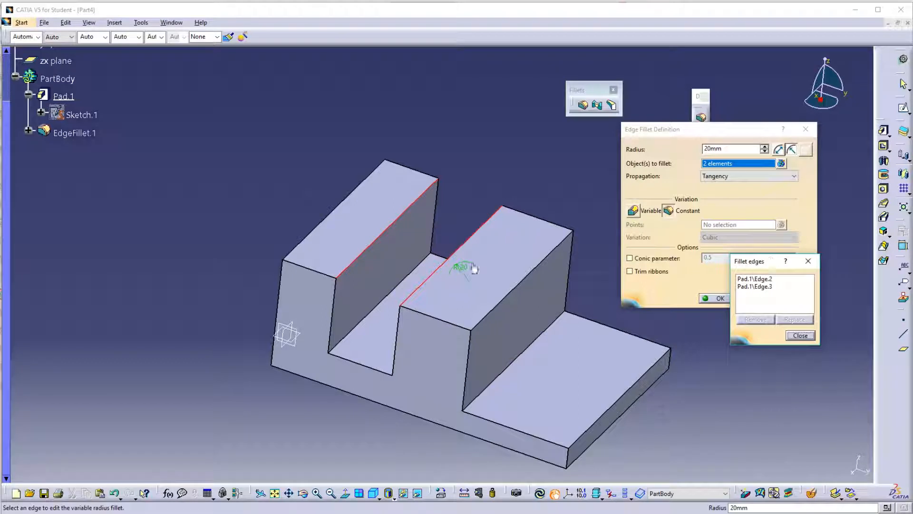
{"action": "left_click", "coordinate": [352, 196]}
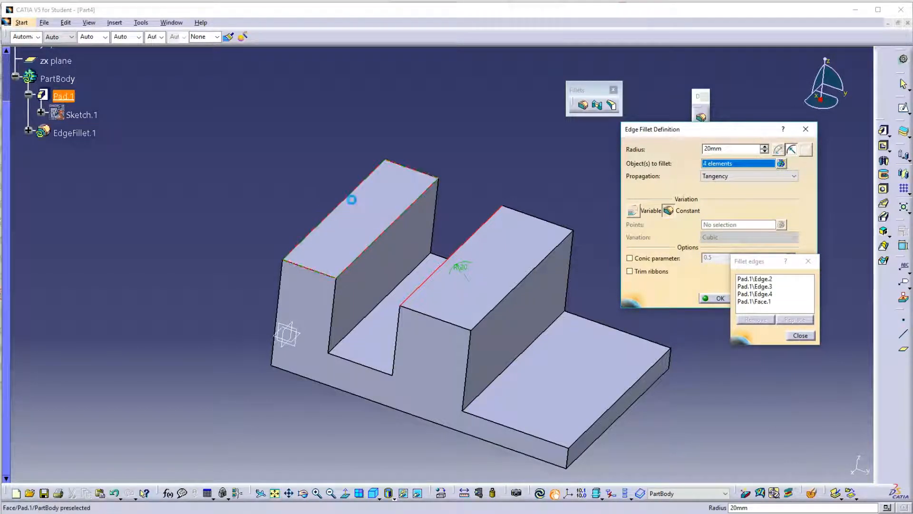
{"action": "left_click", "coordinate": [356, 202]}
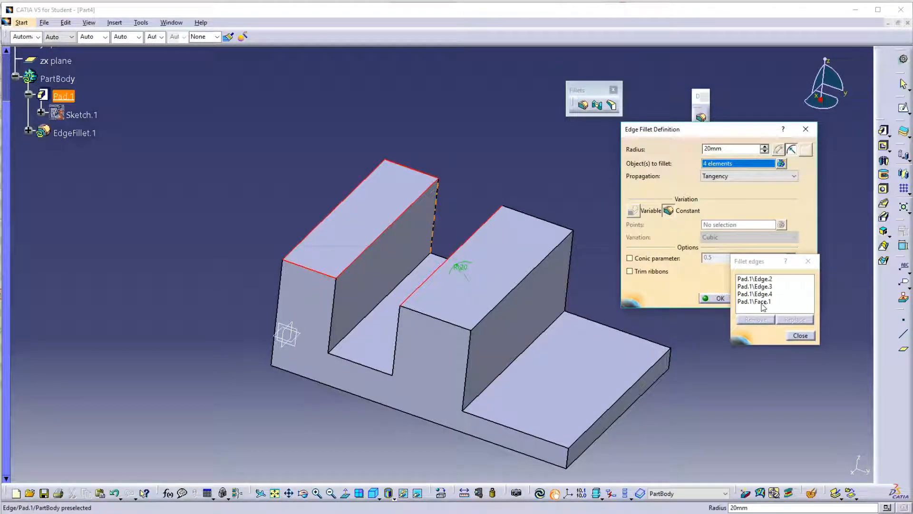
{"action": "left_click", "coordinate": [771, 302]}
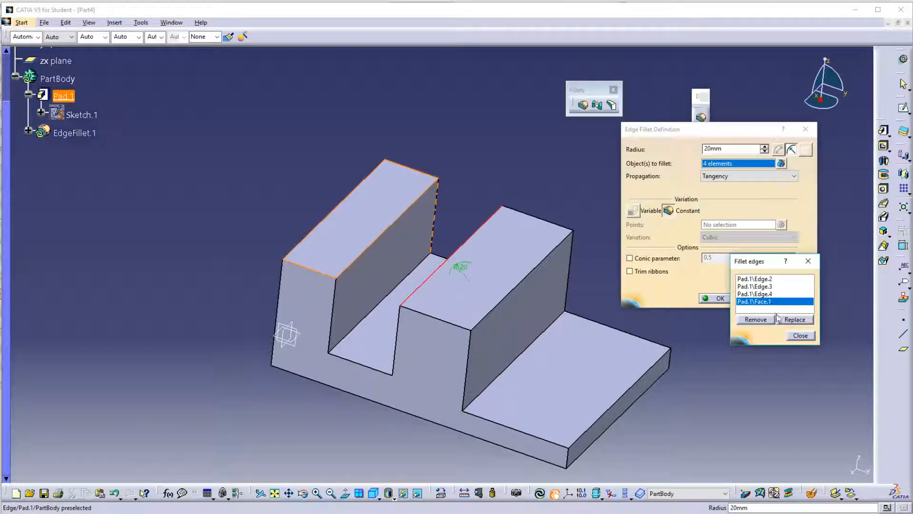
{"action": "left_click", "coordinate": [756, 319]}
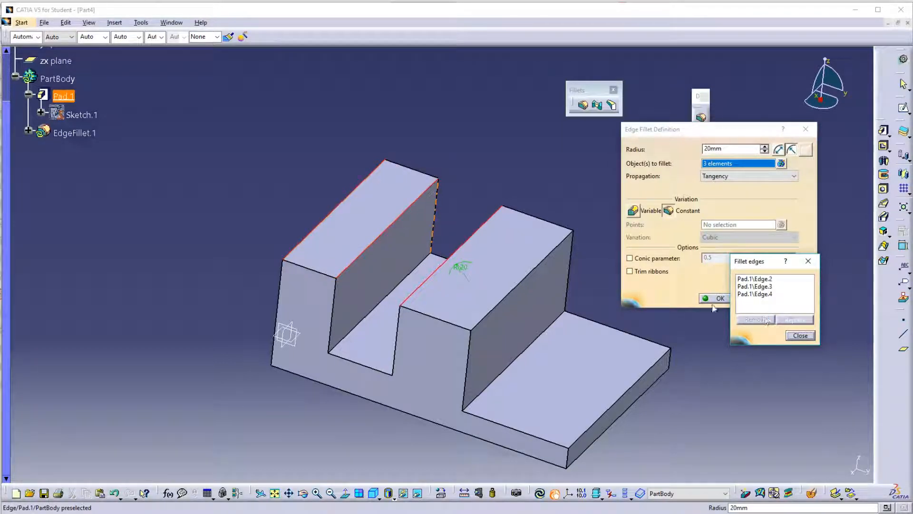
{"action": "left_click", "coordinate": [800, 335]}
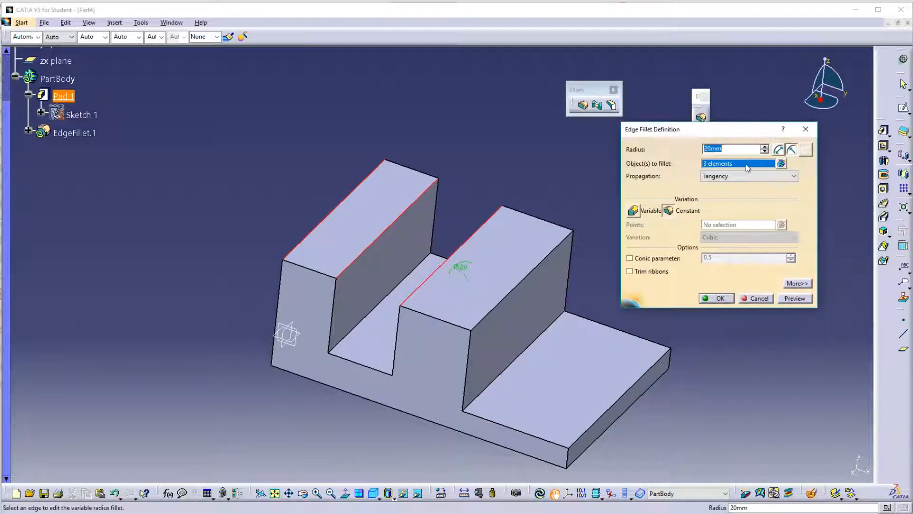
Preview the fillet and drop the middle block's long top edge, leaving only the left block's two long top edges filleted.
{"action": "left_click", "coordinate": [793, 300]}
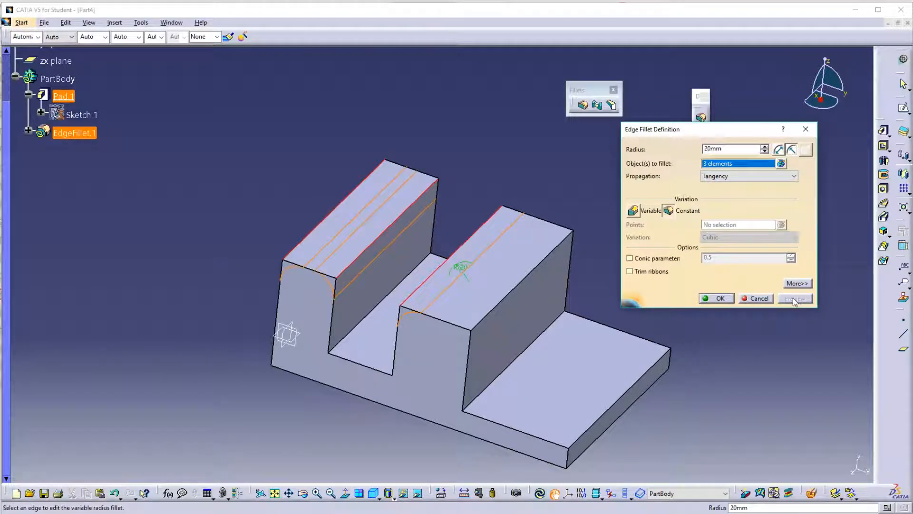
{"action": "left_click", "coordinate": [459, 247]}
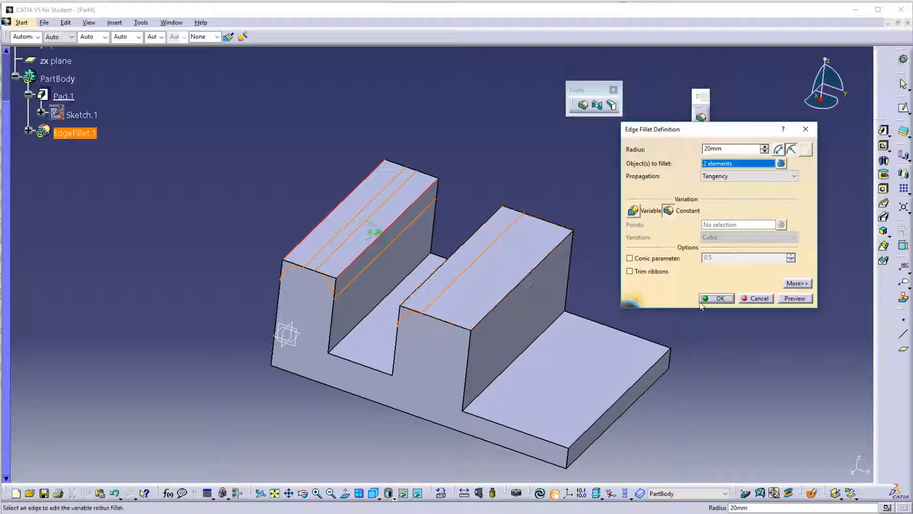
{"action": "left_click", "coordinate": [720, 299]}
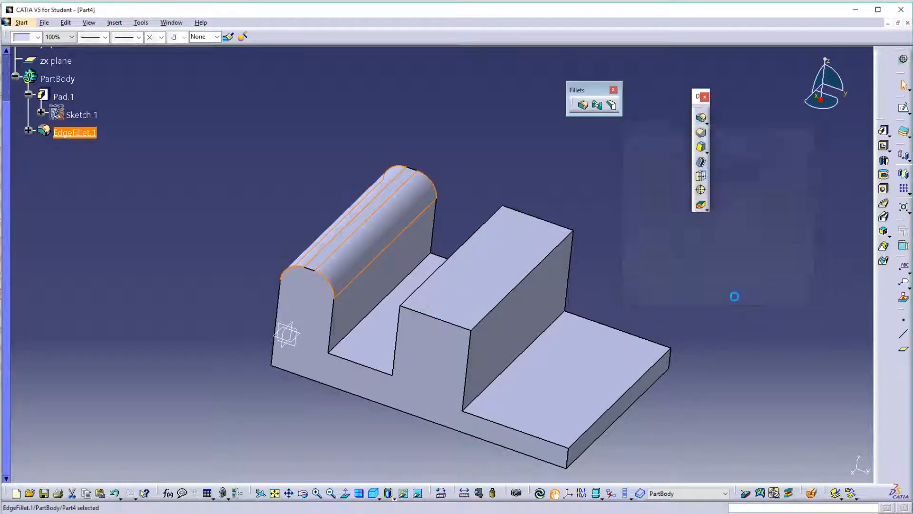
Add the middle block's top face to the existing 20 mm edge fillet.
{"action": "double_click", "coordinate": [369, 233]}
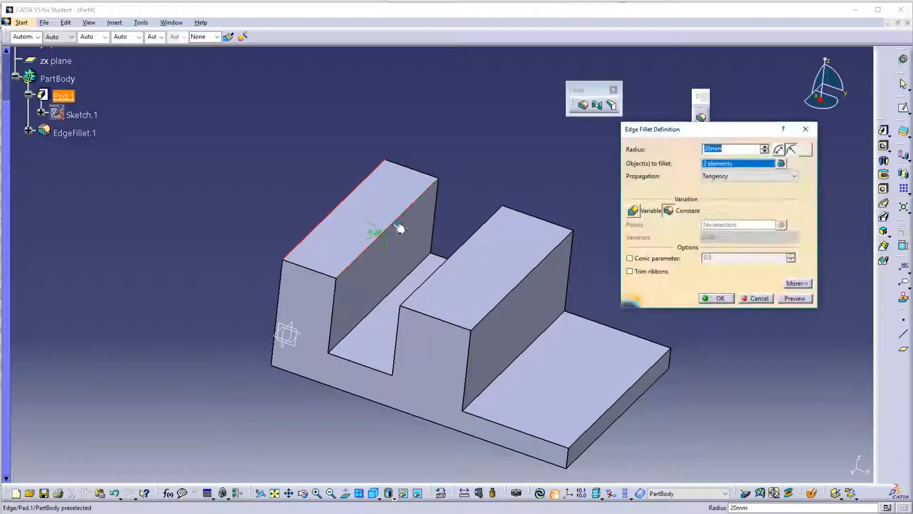
{"action": "left_click", "coordinate": [523, 254]}
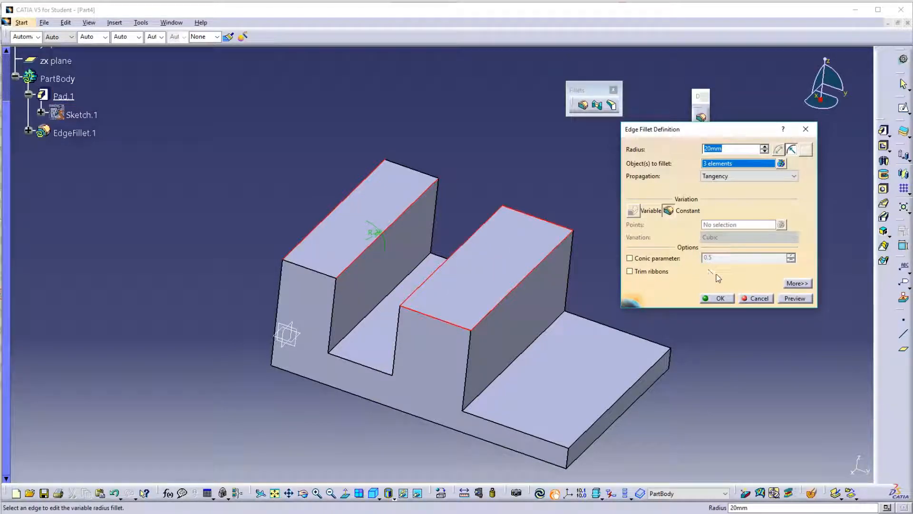
{"action": "left_click", "coordinate": [720, 298]}
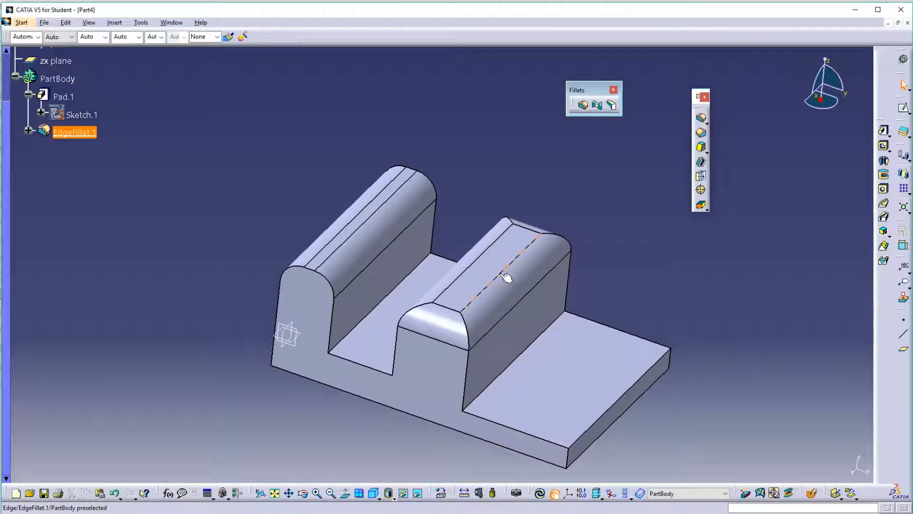
Undo the existing edge fillet and apply a 20 mm edge fillet to the middle block's top face and two front vertical edges.
{"action": "key", "text": "ctrl+z"}
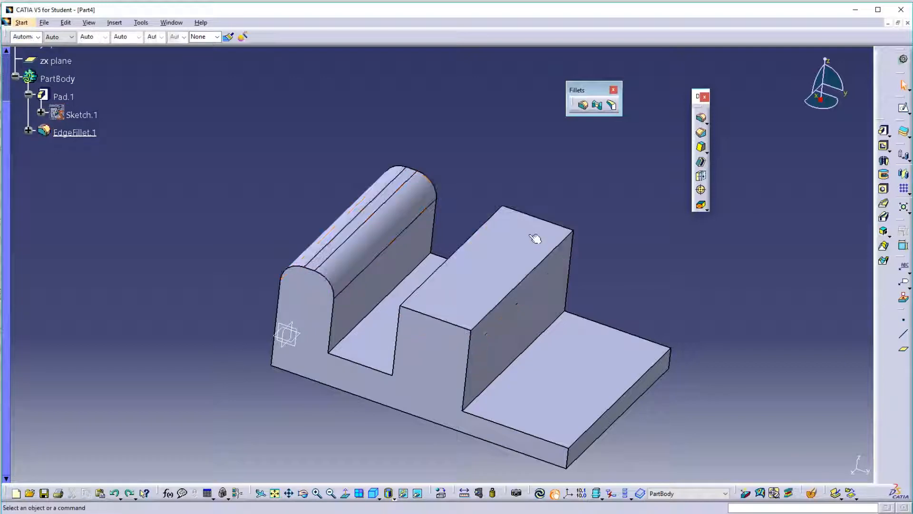
{"action": "key", "text": "ctrl+z"}
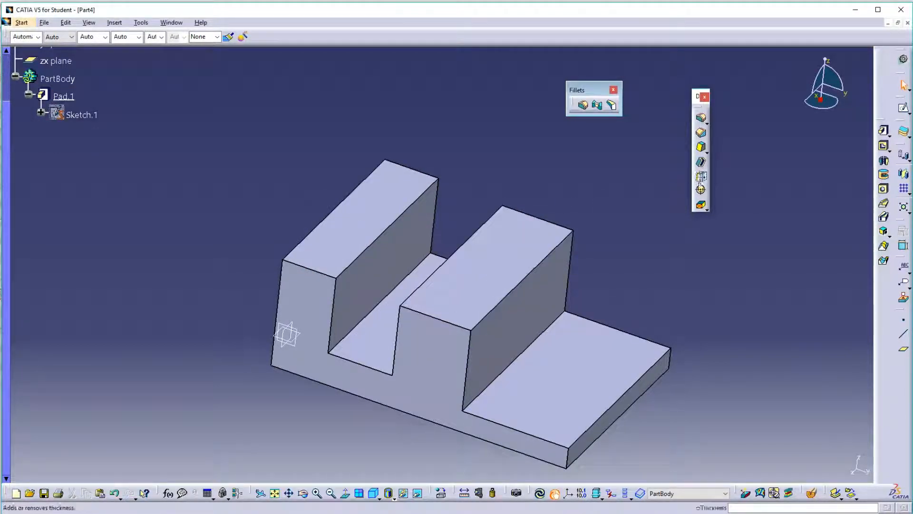
{"action": "left_click", "coordinate": [701, 119]}
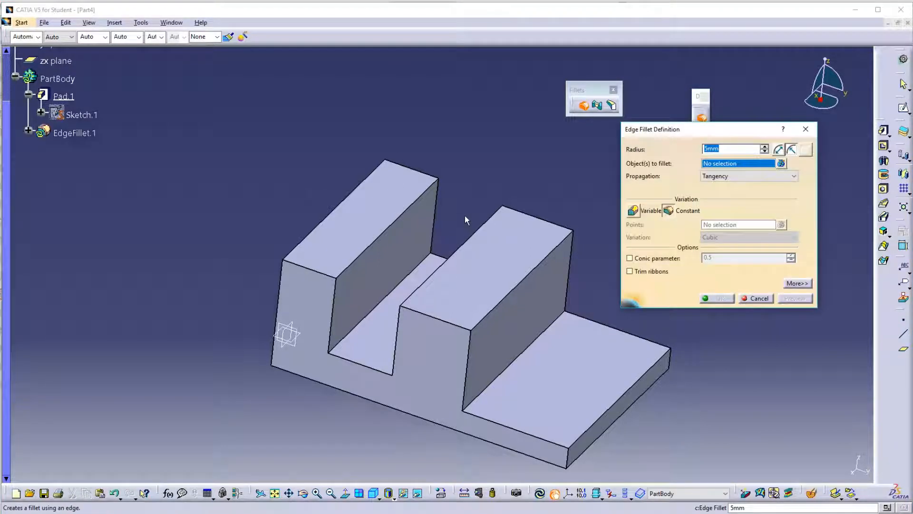
{"action": "left_click", "coordinate": [402, 334]}
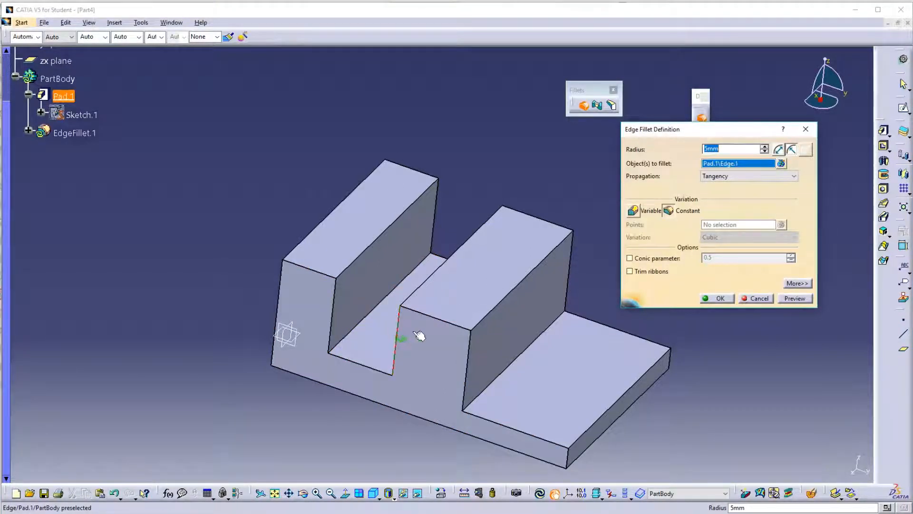
{"action": "left_click", "coordinate": [475, 355]}
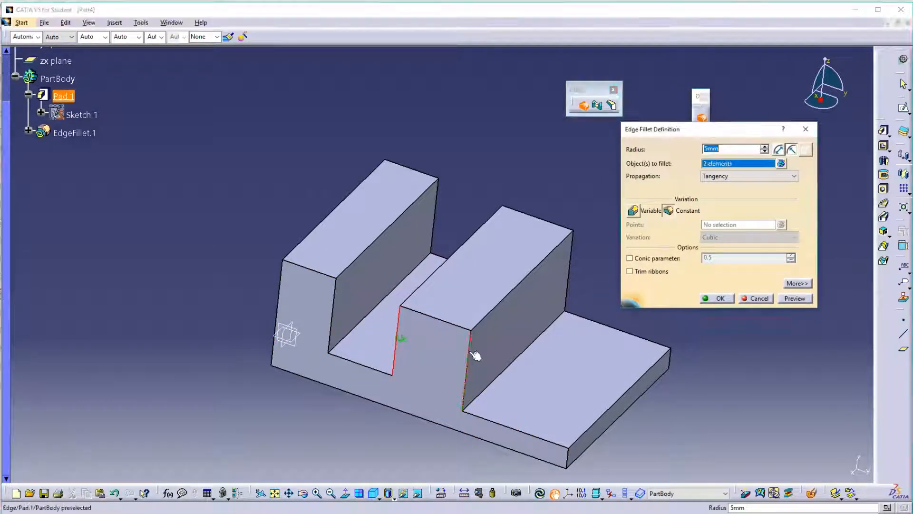
{"action": "left_click", "coordinate": [491, 288]}
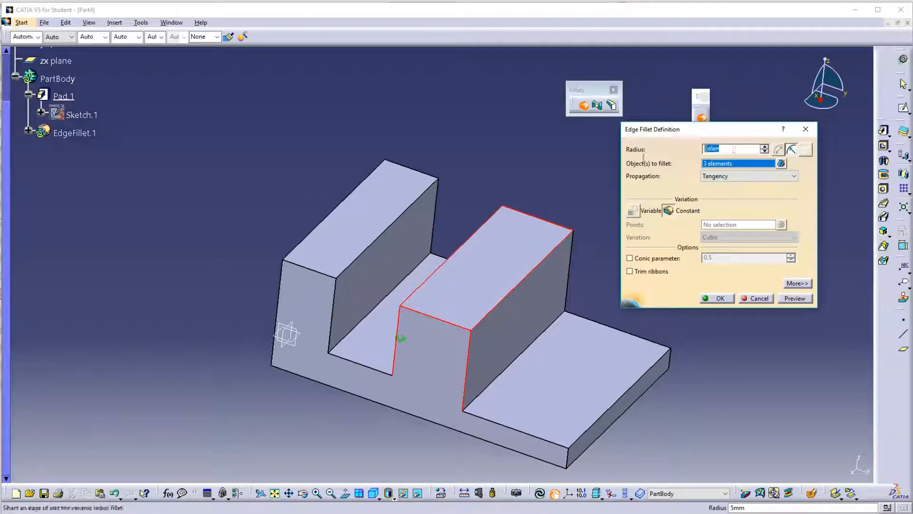
{"action": "key", "text": "Return"}
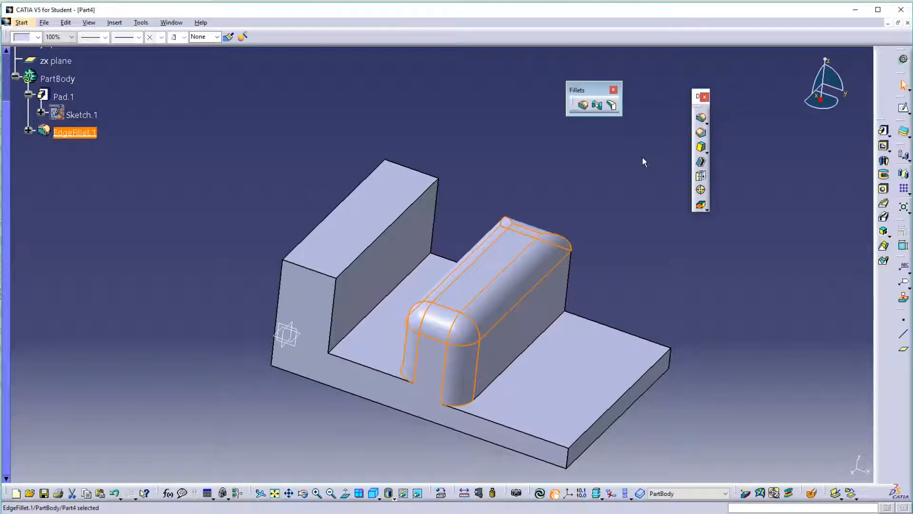
Remove the two front vertical edges from the 20 mm edge fillet, keeping only the middle block's top face.
{"action": "left_click", "coordinate": [597, 200]}
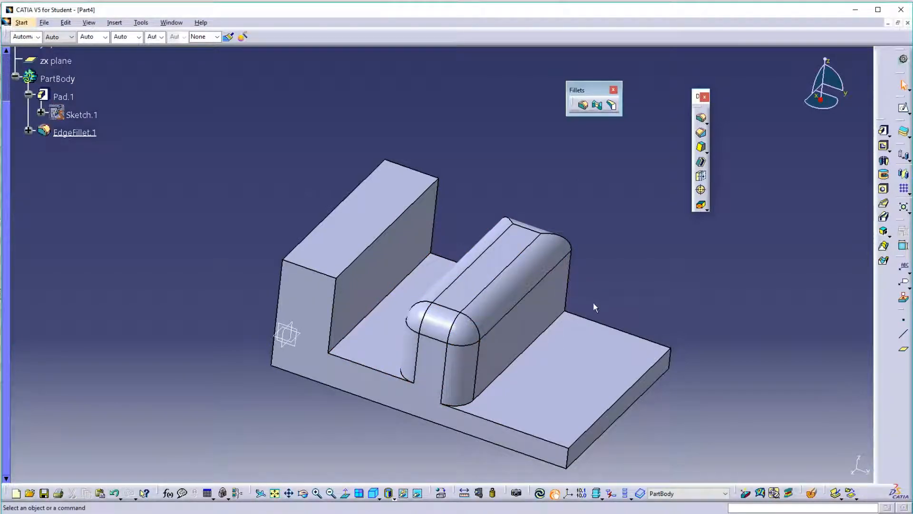
{"action": "middle_click_drag", "start_coordinate": [625, 257], "coordinate": [504, 335]}
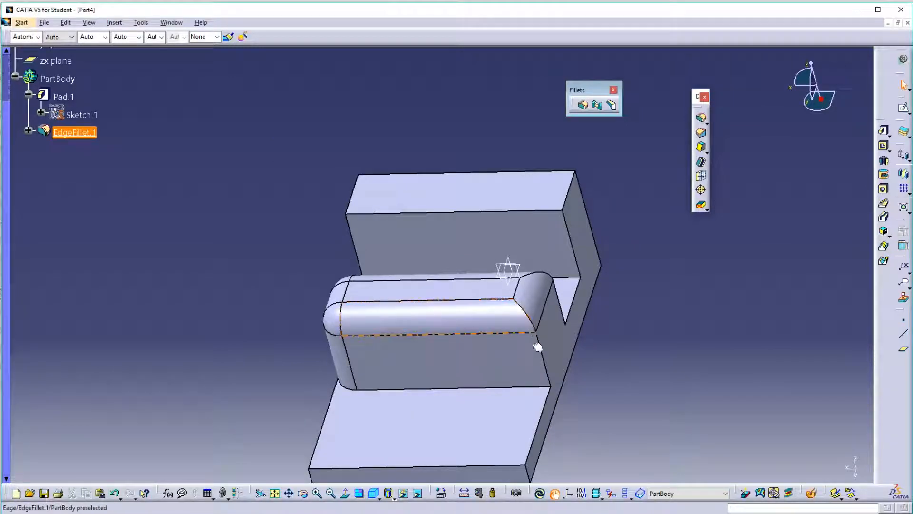
{"action": "middle_click_drag", "start_coordinate": [408, 361], "coordinate": [610, 253]}
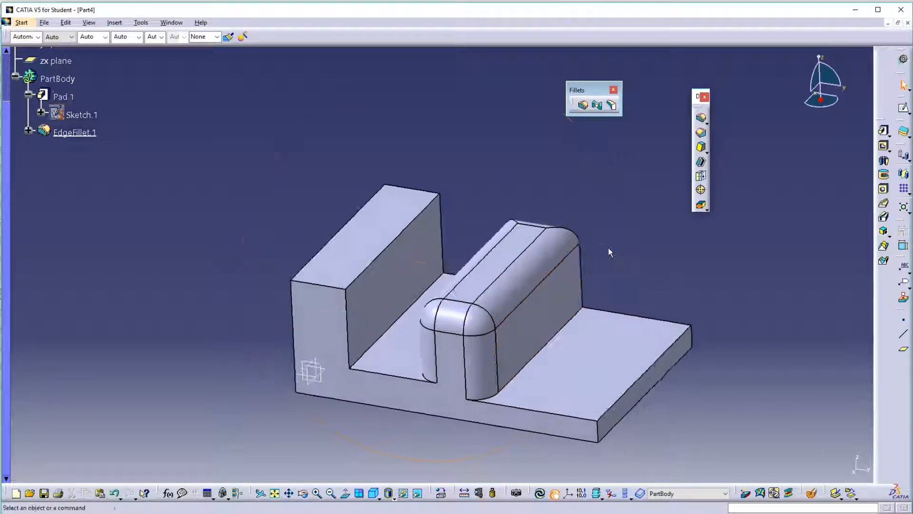
{"action": "double_click", "coordinate": [531, 285]}
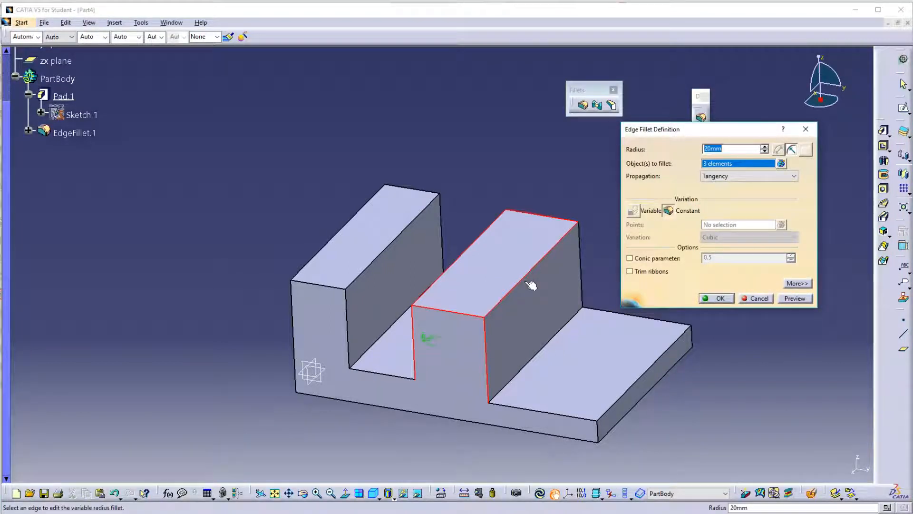
{"action": "left_click", "coordinate": [490, 346]}
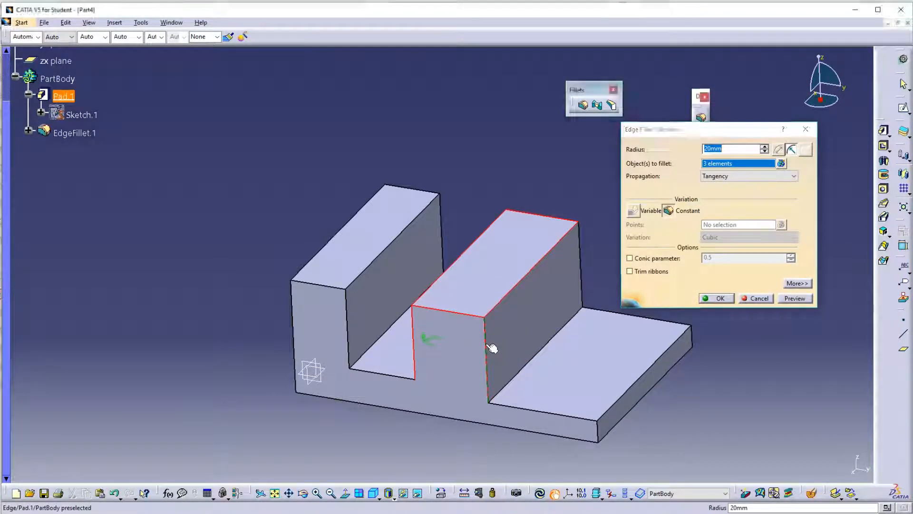
{"action": "left_click", "coordinate": [414, 338]}
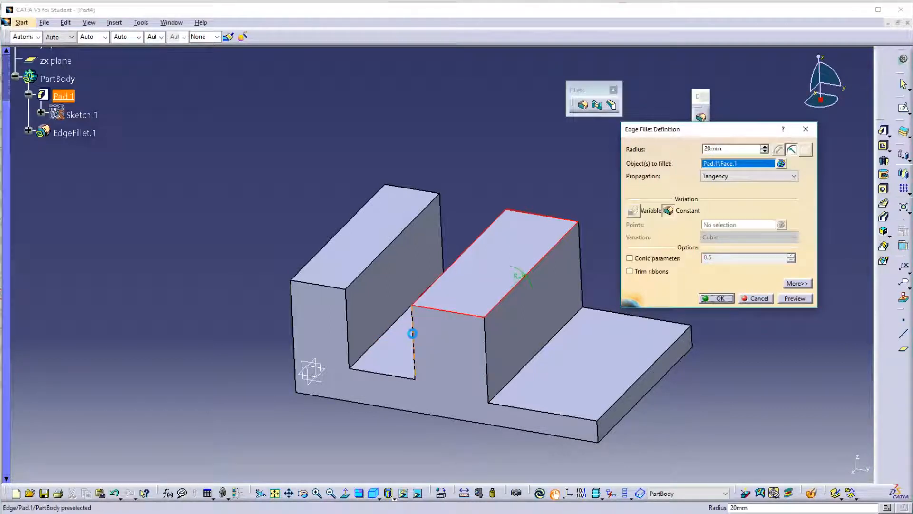
{"action": "left_click", "coordinate": [719, 299]}
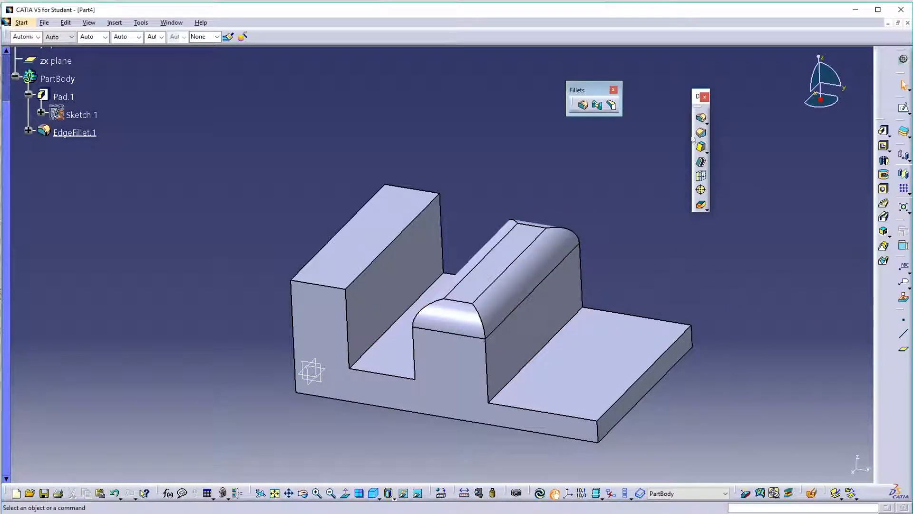
Apply a 20 mm edge fillet with Tangency propagation to the middle block's front vertical edge facing the low step.
{"action": "left_click", "coordinate": [701, 118]}
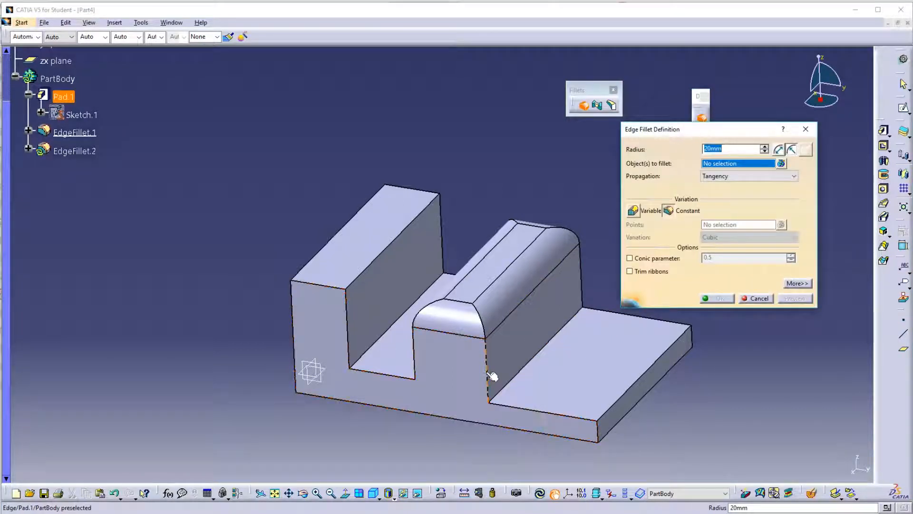
{"action": "left_click", "coordinate": [491, 375]}
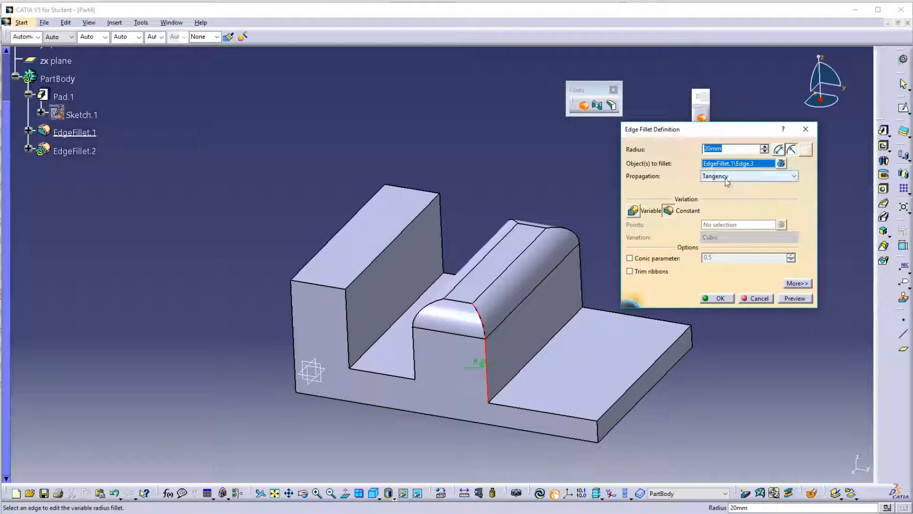
{"action": "left_click", "coordinate": [718, 299]}
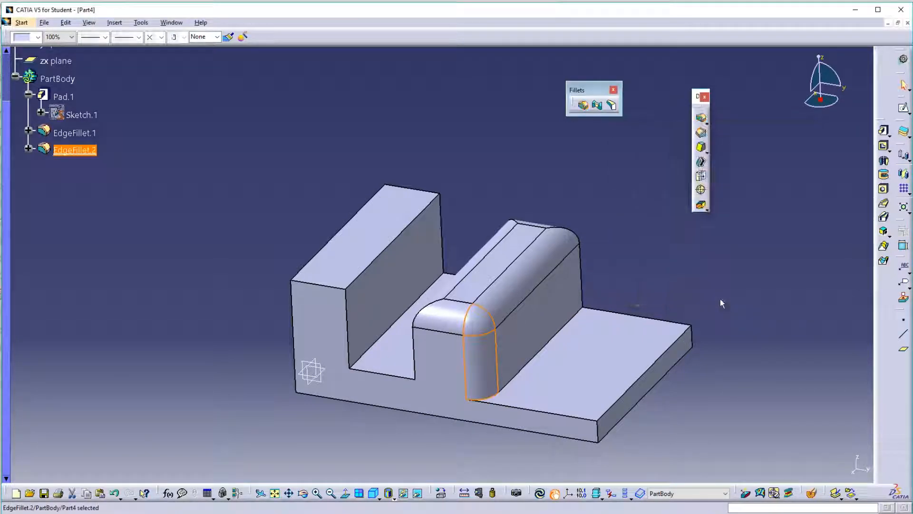
Change the propagation of the vertical corner's edge fillet to Minimal.
{"action": "double_click", "coordinate": [485, 371]}
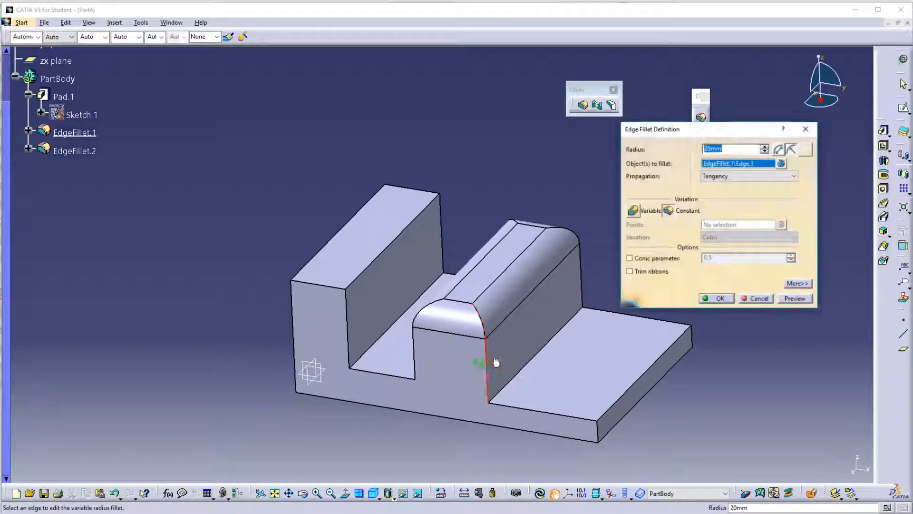
{"action": "left_click", "coordinate": [724, 177]}
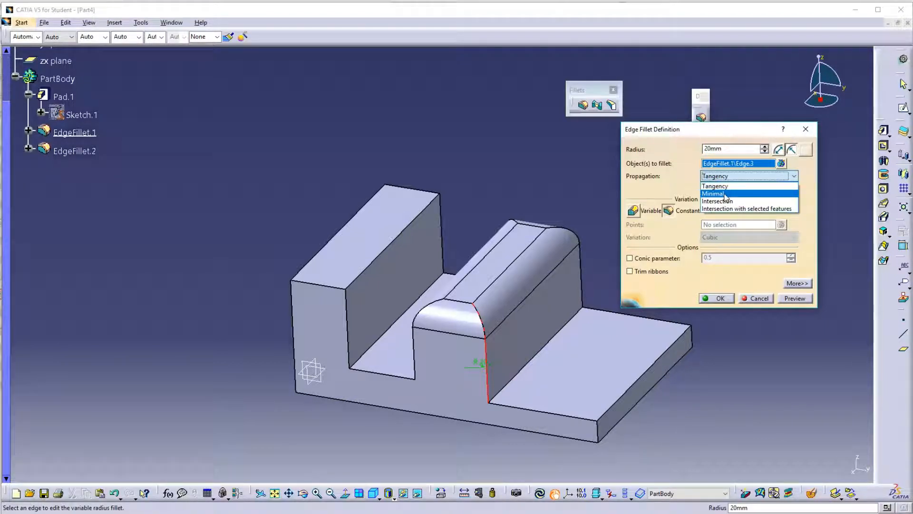
{"action": "left_click", "coordinate": [714, 194]}
{"action": "left_click", "coordinate": [718, 298]}
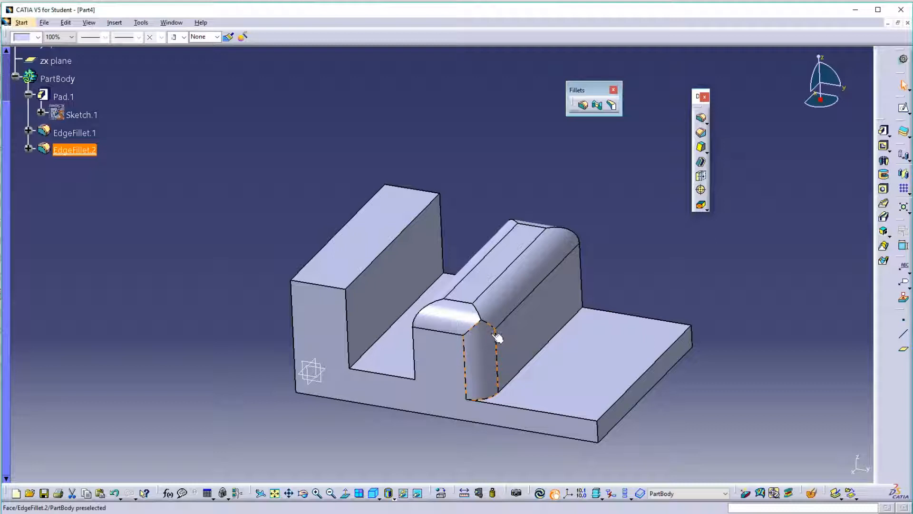
{"action": "left_click", "coordinate": [498, 337]}
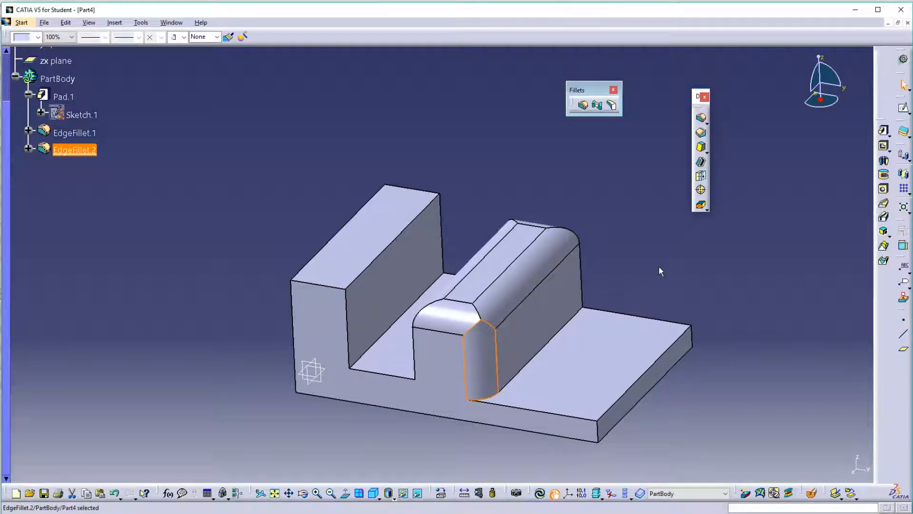
Set the radius of the middle block's vertical corner fillet to 5 mm.
{"action": "double_click", "coordinate": [489, 368]}
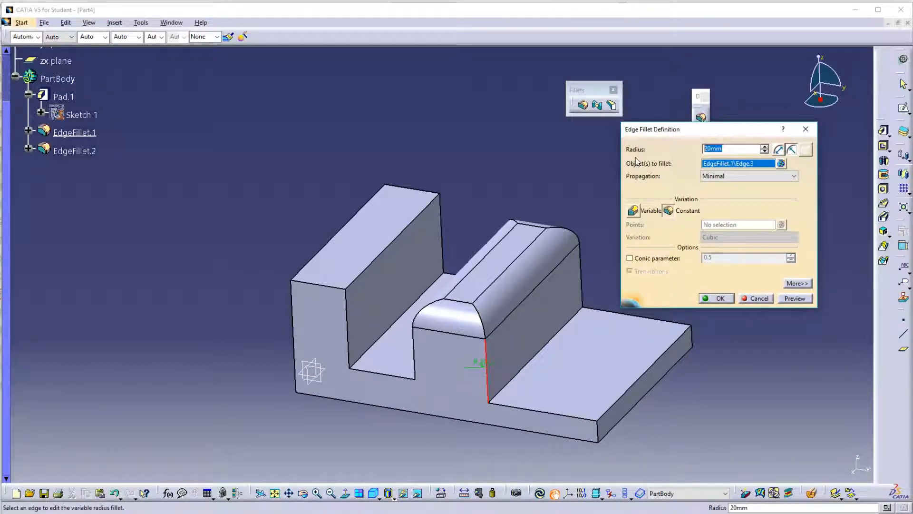
{"action": "type", "text": "4"}
{"action": "key", "text": "Return"}
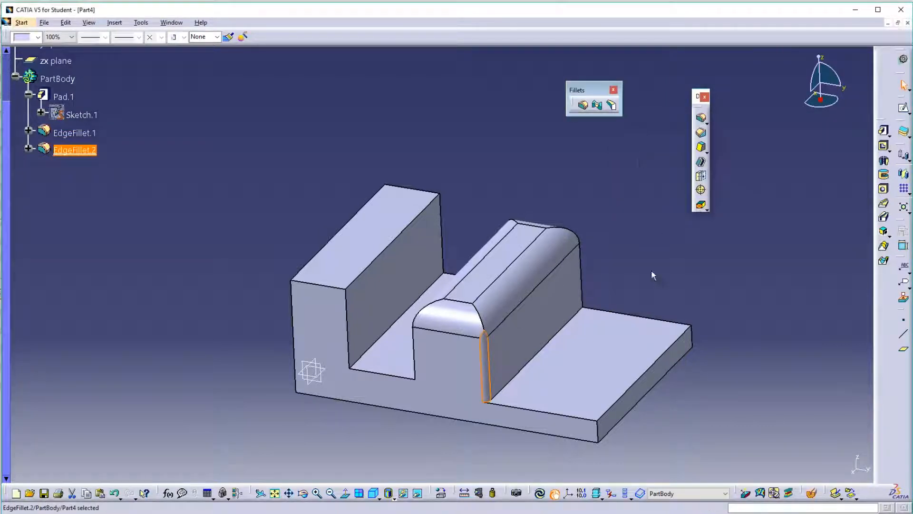
{"action": "left_click", "coordinate": [647, 221]}
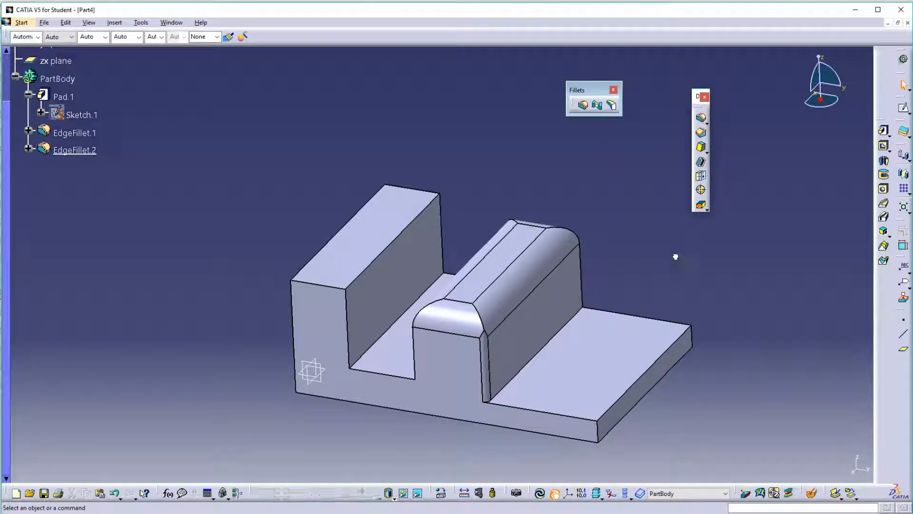
Delete both existing edge fillets so that only the pad remains in the part body.
{"action": "left_click", "coordinate": [94, 136]}
{"action": "left_click", "coordinate": [91, 151]}
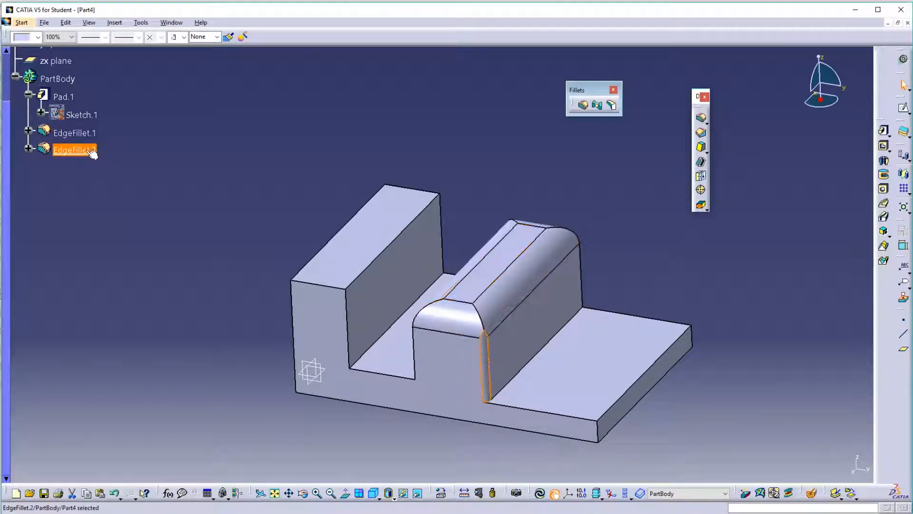
{"action": "key", "text": "Delete"}
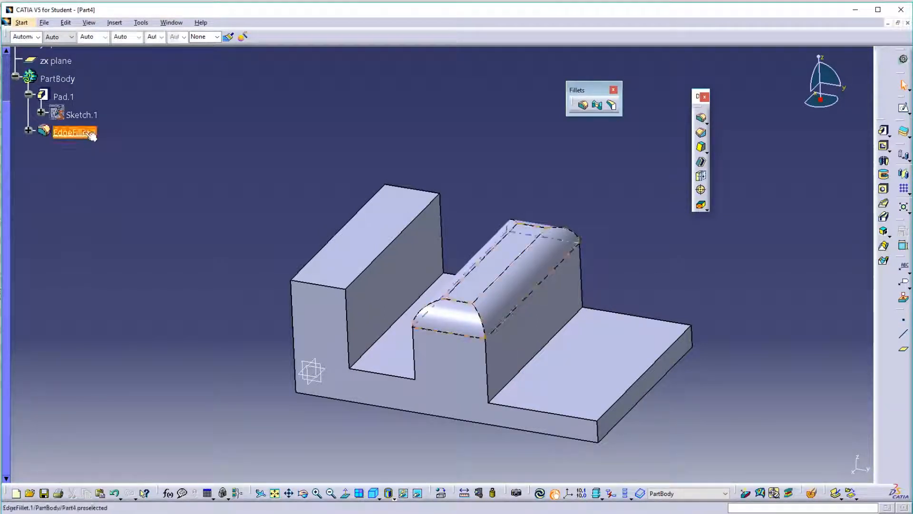
{"action": "key", "text": "Delete"}
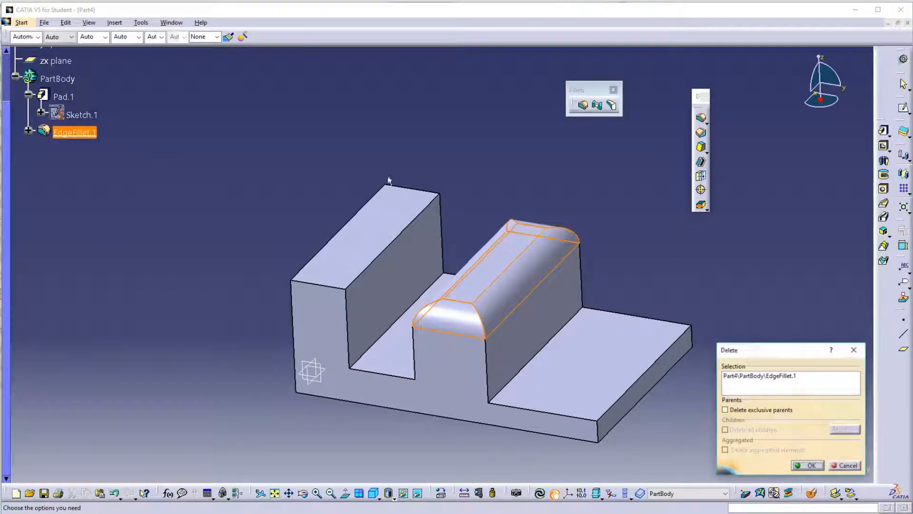
{"action": "left_click", "coordinate": [816, 468]}
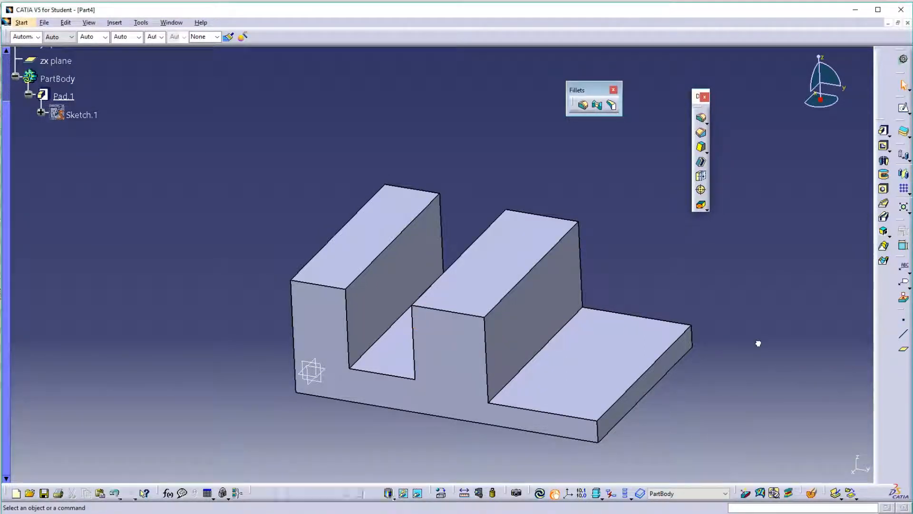
Apply a 20 mm edge fillet to three vertical edges of the middle block, omitting the slot-side edge at one end.
{"action": "left_click", "coordinate": [702, 119]}
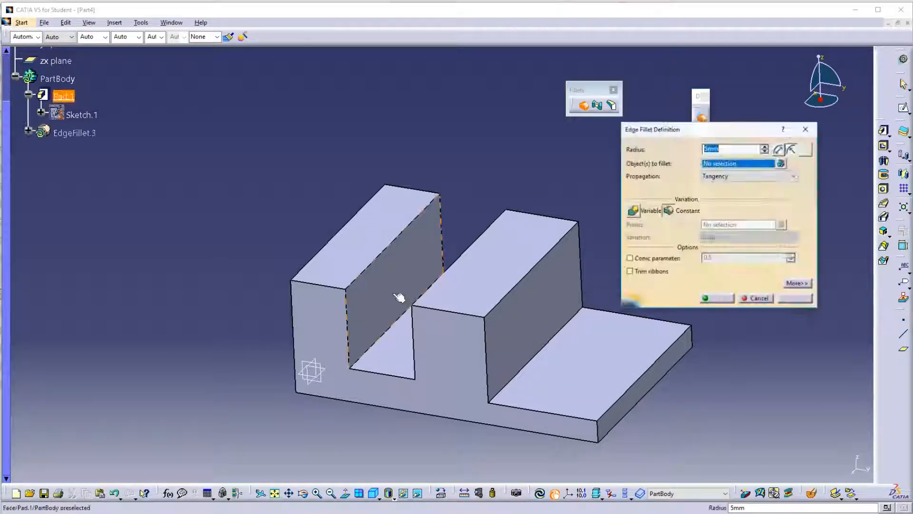
{"action": "left_click", "coordinate": [414, 345]}
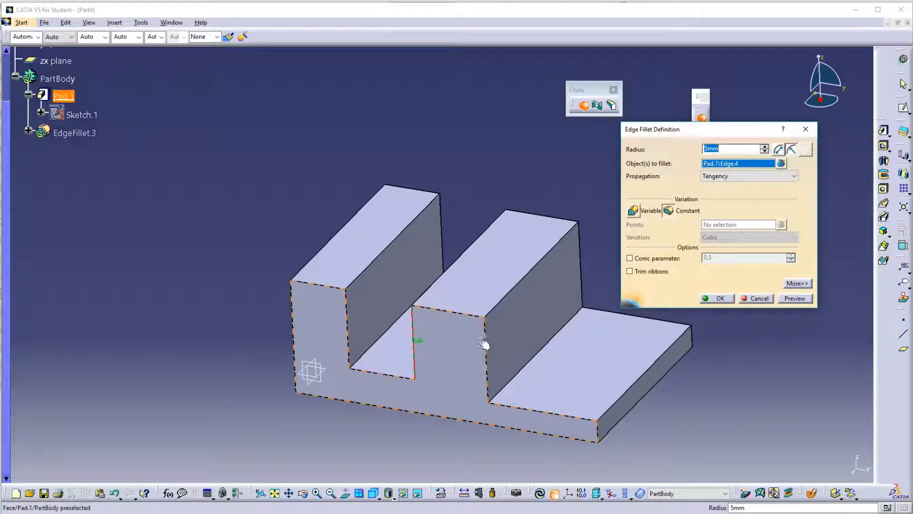
{"action": "left_click", "coordinate": [486, 346]}
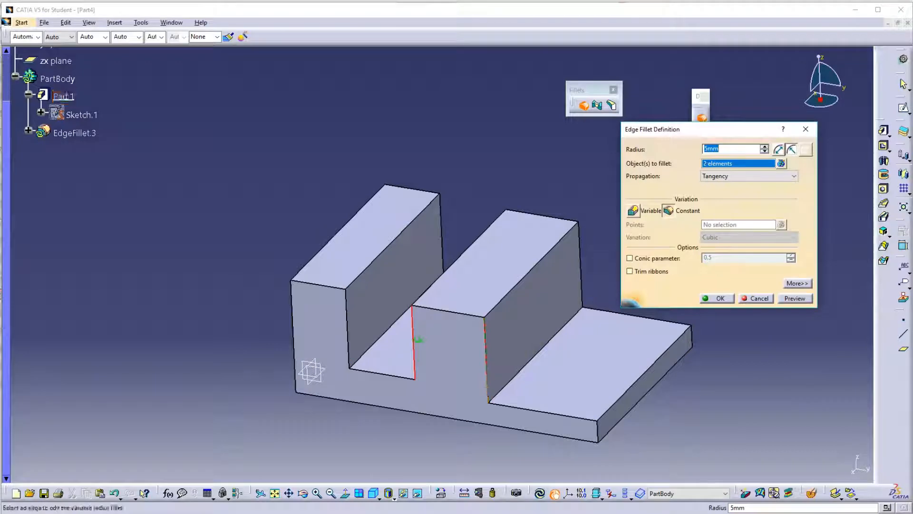
{"action": "left_click", "coordinate": [580, 271]}
{"action": "middle_click_drag", "start_coordinate": [584, 263], "coordinate": [359, 359]}
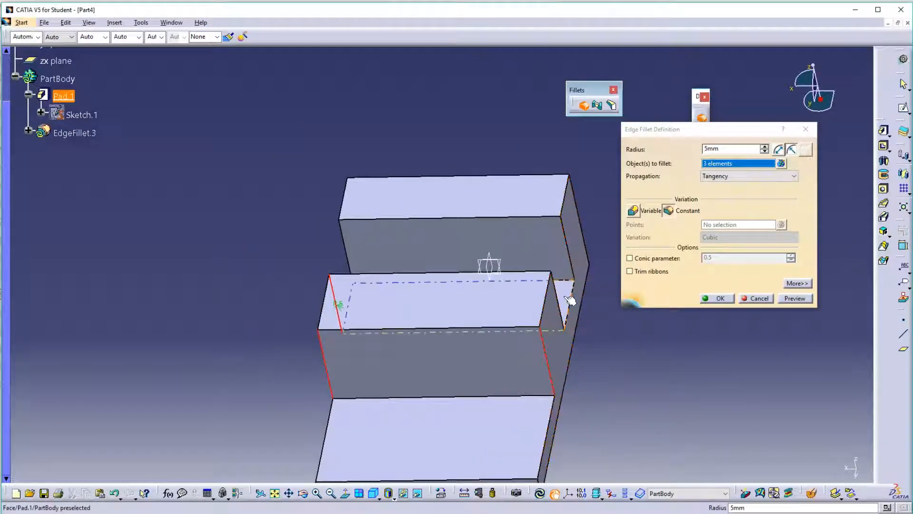
{"action": "left_click", "coordinate": [732, 139]}
{"action": "type", "text": "20"}
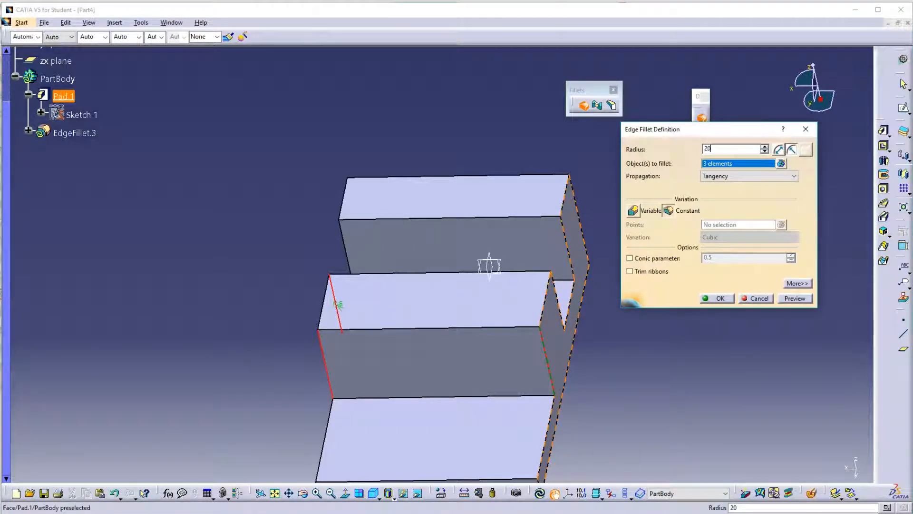
{"action": "key", "text": "Return"}
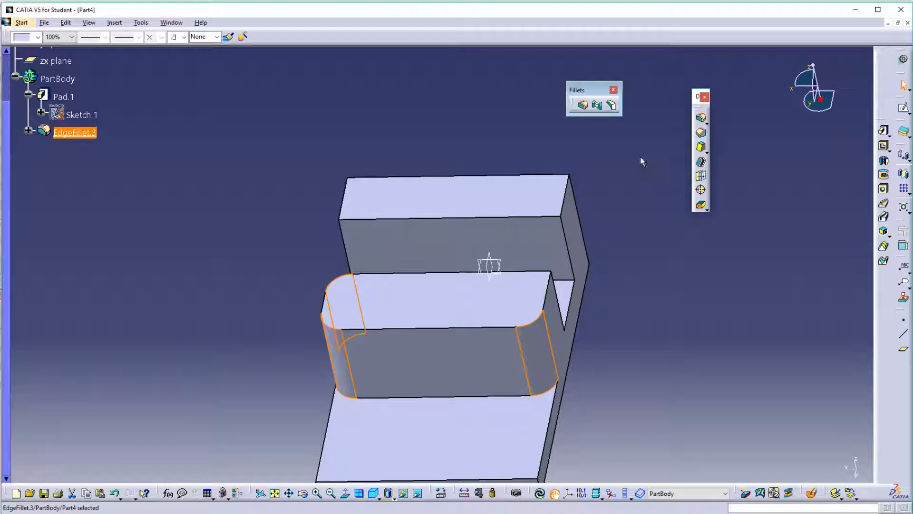
{"action": "left_click", "coordinate": [668, 340]}
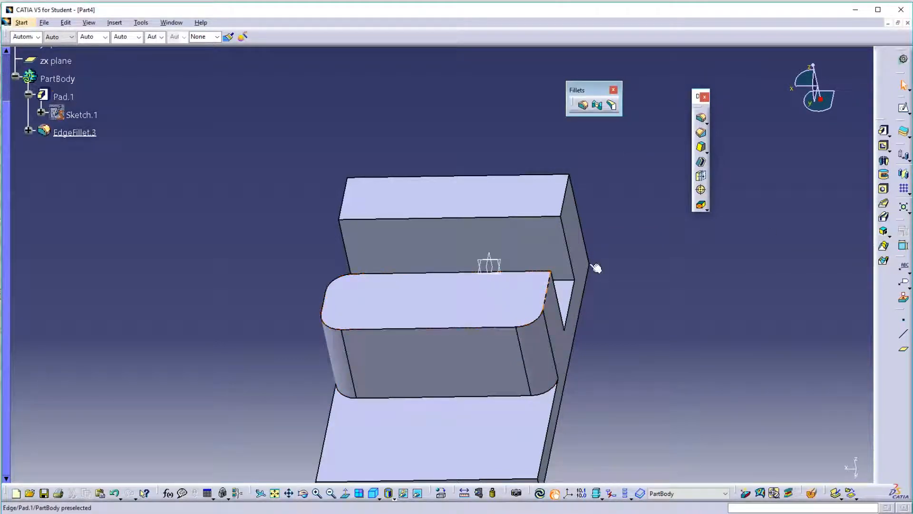
Apply a 10 mm edge fillet to the middle block's top face.
{"action": "left_click", "coordinate": [701, 117]}
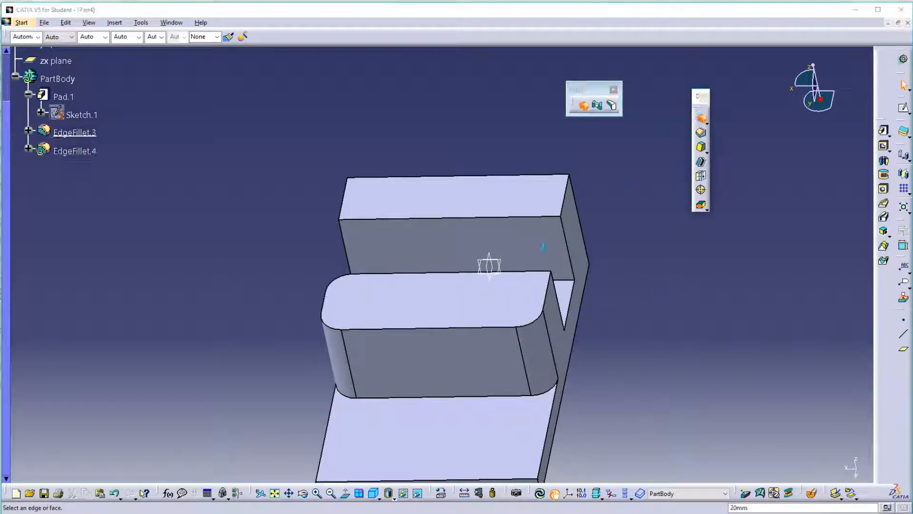
{"action": "left_click", "coordinate": [506, 299]}
{"action": "type", "text": "10"}
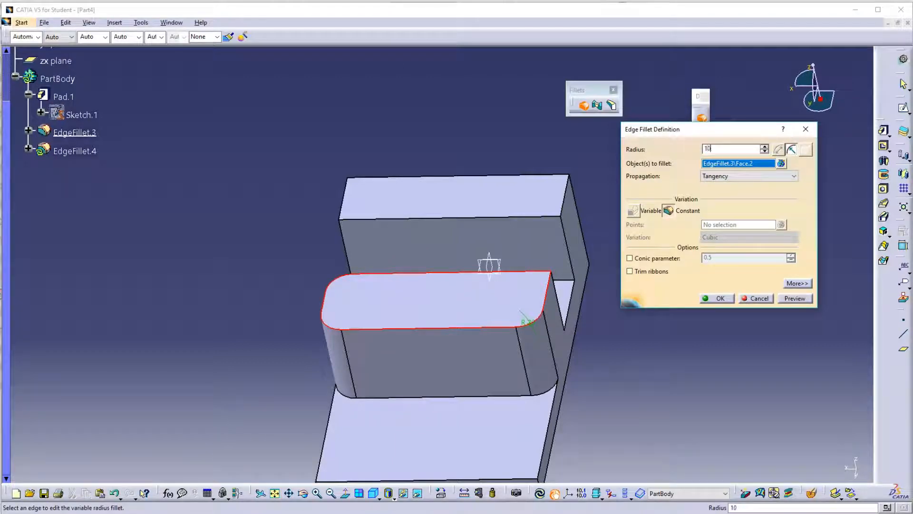
{"action": "key", "text": "Return"}
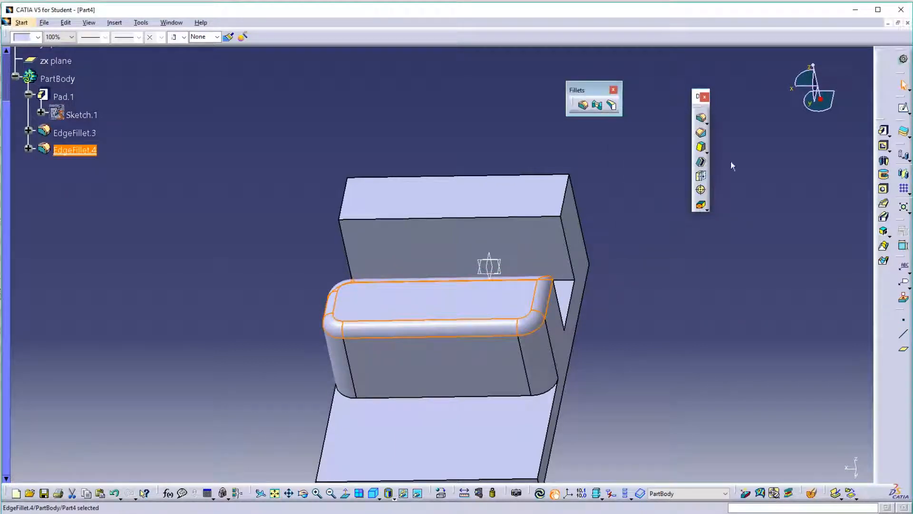
{"action": "left_click", "coordinate": [709, 343]}
{"action": "left_click", "coordinate": [490, 321]}
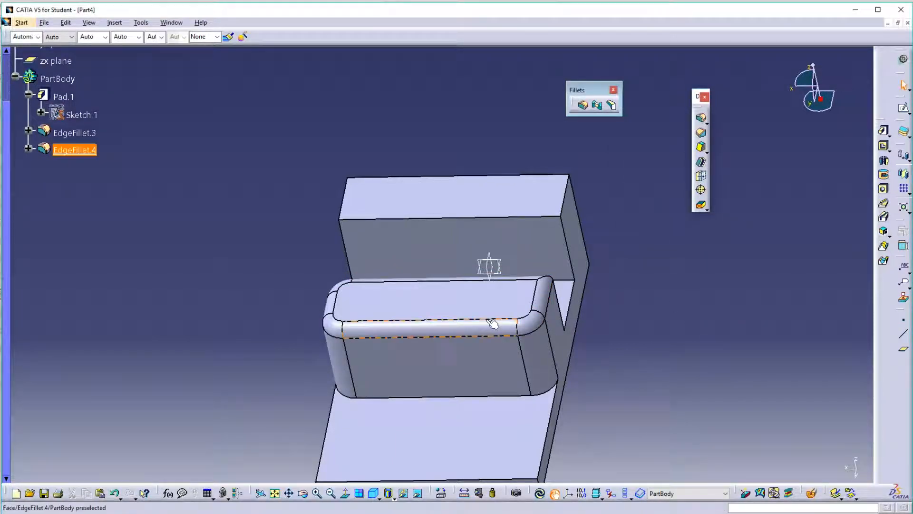
Add the middle block's remaining slot-side vertical edge to the 20 mm edge fillet and update the part.
{"action": "middle_click_drag", "start_coordinate": [490, 321], "coordinate": [346, 312]}
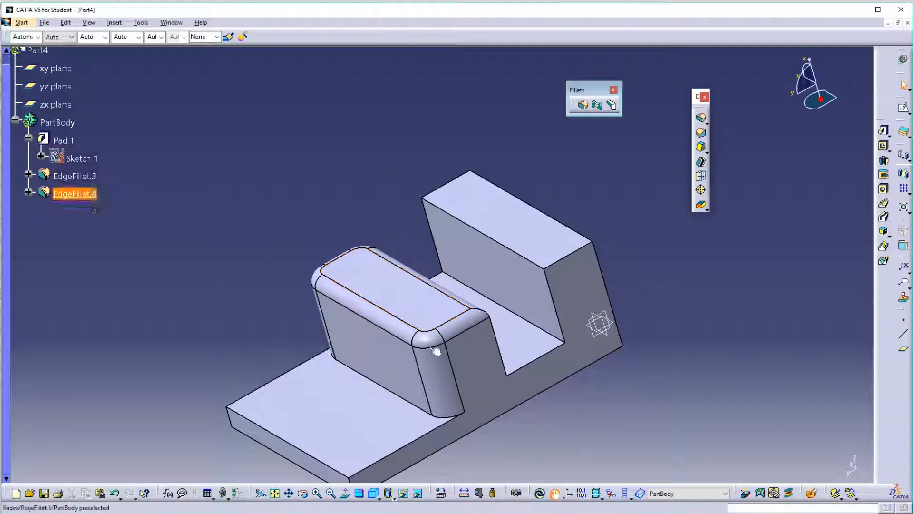
{"action": "double_click", "coordinate": [439, 366]}
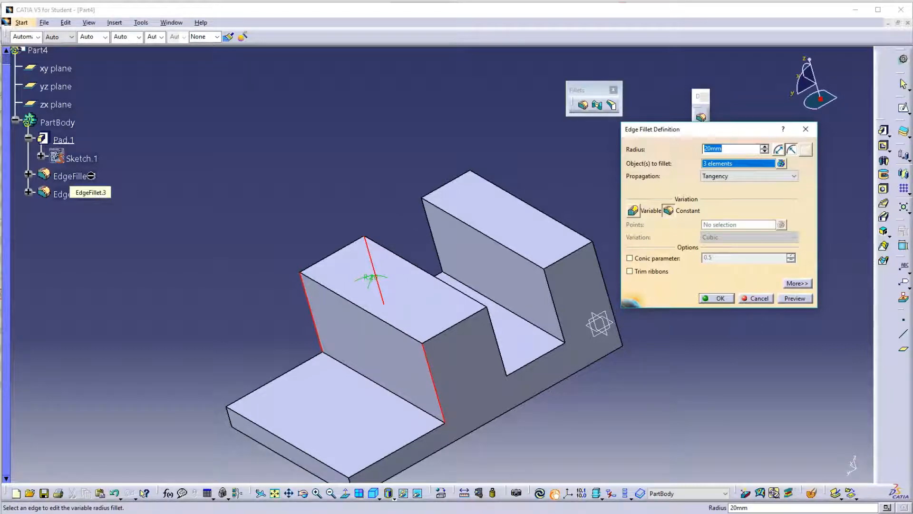
{"action": "left_click", "coordinate": [496, 333]}
{"action": "left_click", "coordinate": [717, 299]}
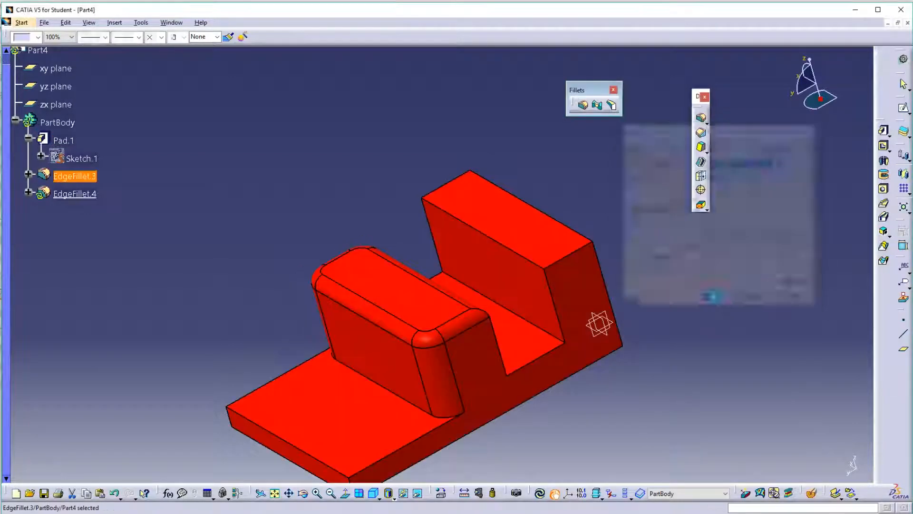
{"action": "left_click", "coordinate": [539, 493]}
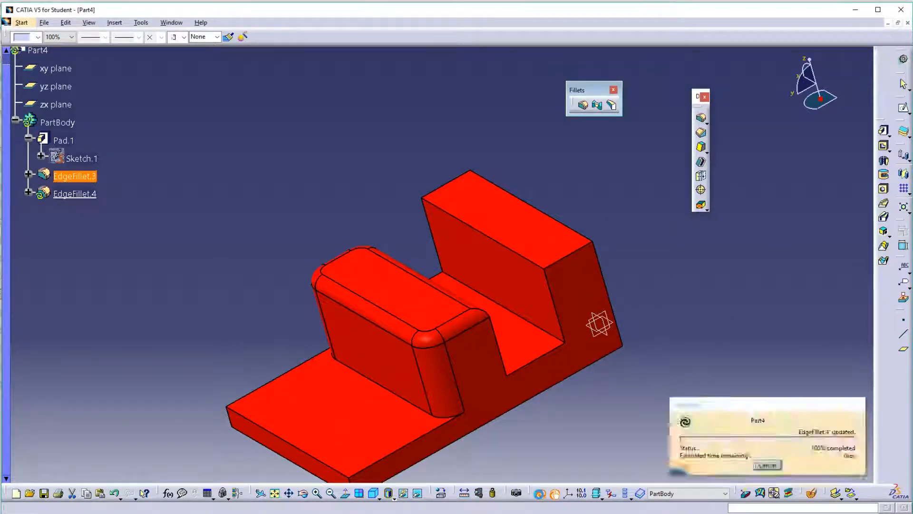
{"action": "left_click", "coordinate": [454, 308]}
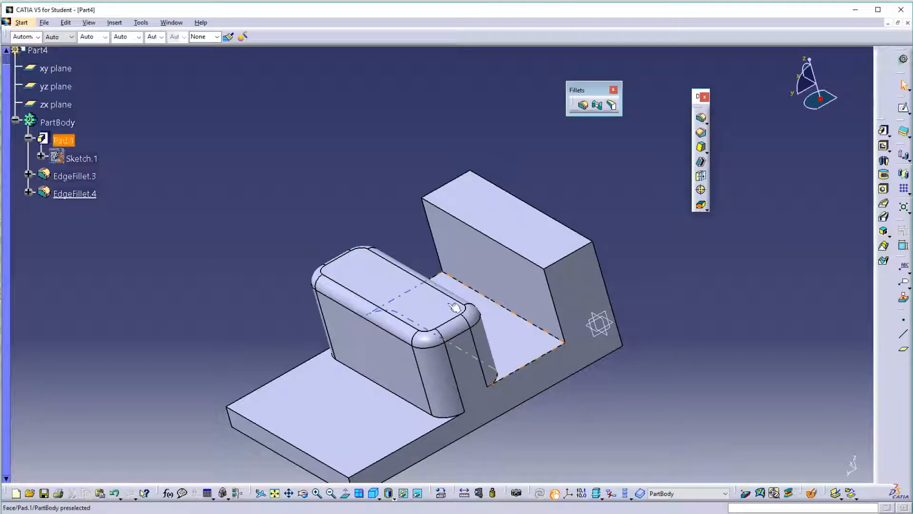
Apply a 10 mm edge fillet along the base edge where the middle block meets the low step.
{"action": "middle_click_drag", "start_coordinate": [450, 286], "coordinate": [498, 326]}
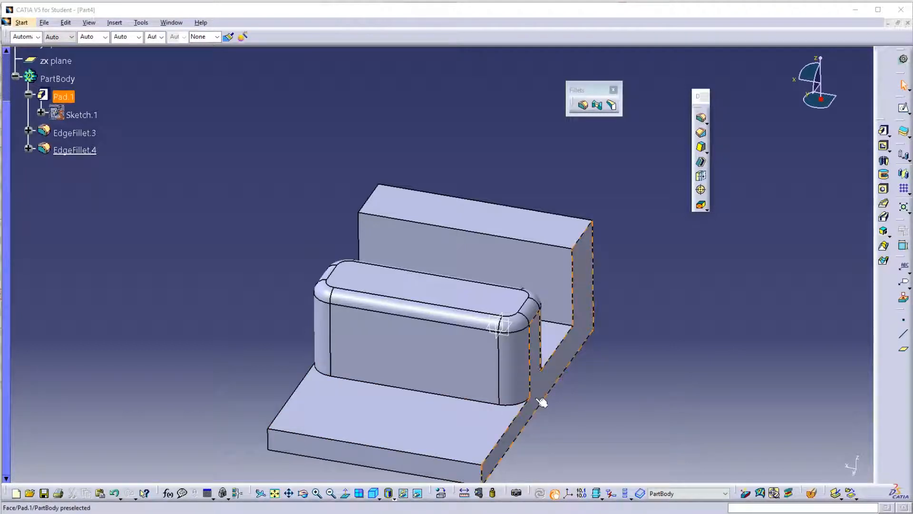
{"action": "middle_click_drag", "start_coordinate": [535, 361], "coordinate": [357, 211]}
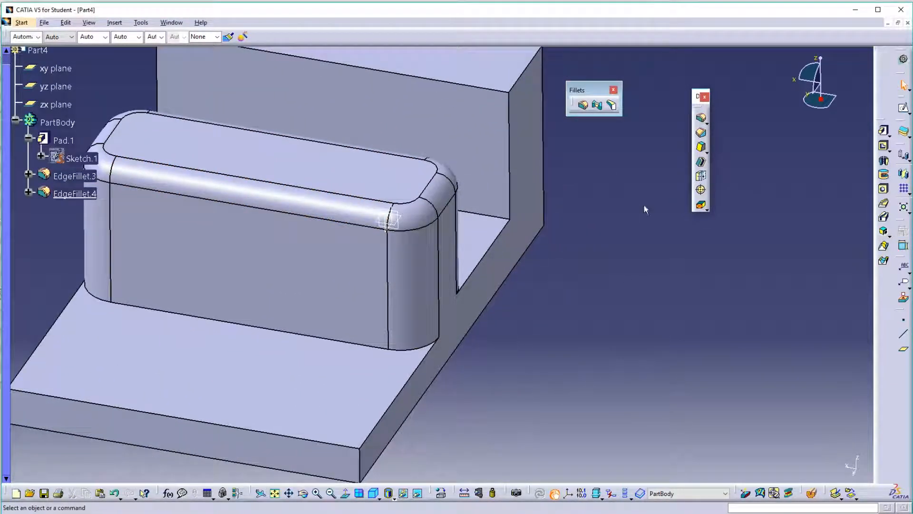
{"action": "left_click", "coordinate": [701, 118]}
{"action": "left_click", "coordinate": [419, 346]}
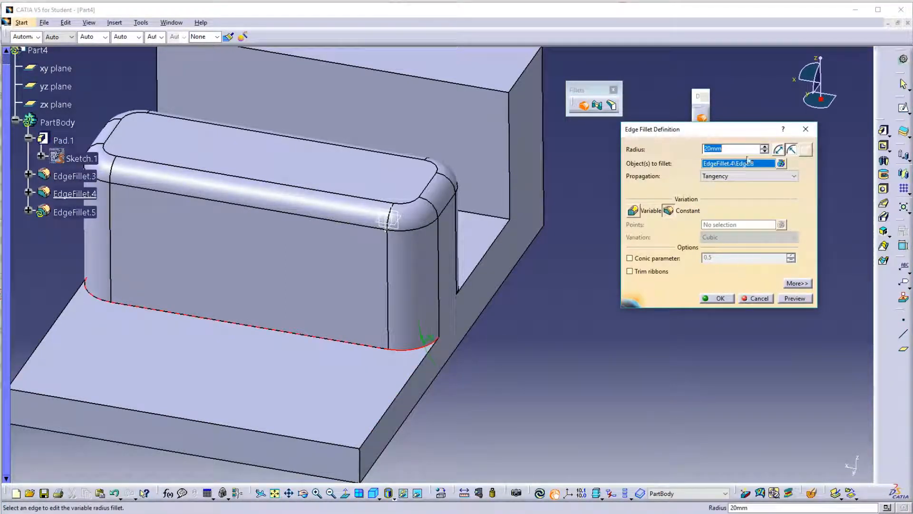
{"action": "type", "text": "10"}
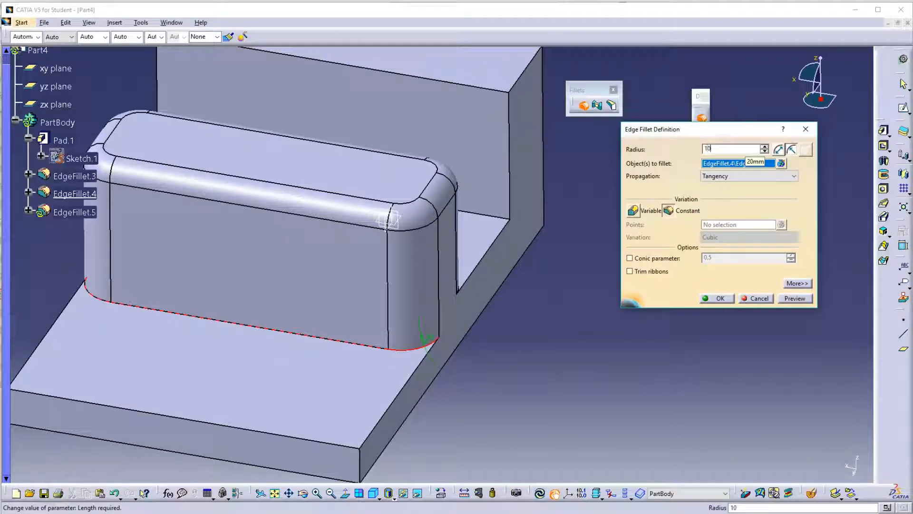
{"action": "key", "text": "Return"}
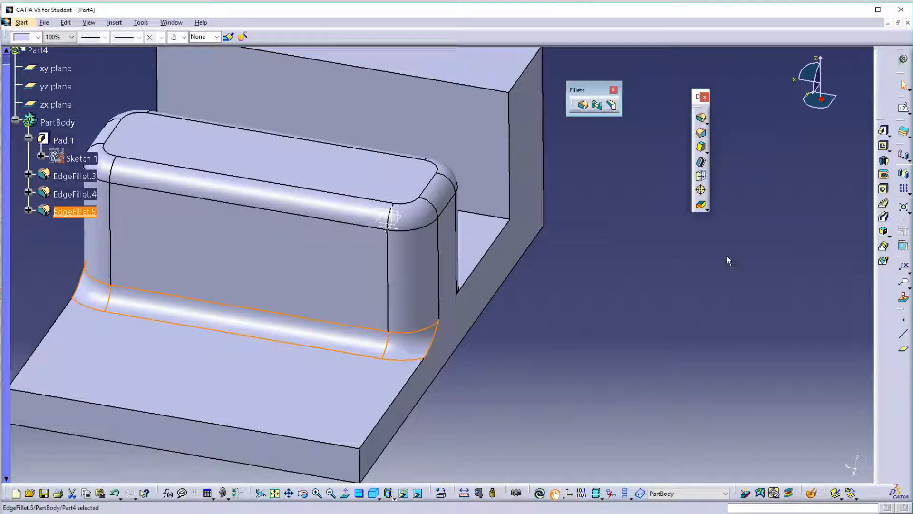
Apply a 10 mm edge fillet to the low step's upper side edge running into the base fillet.
{"action": "left_click", "coordinate": [702, 117]}
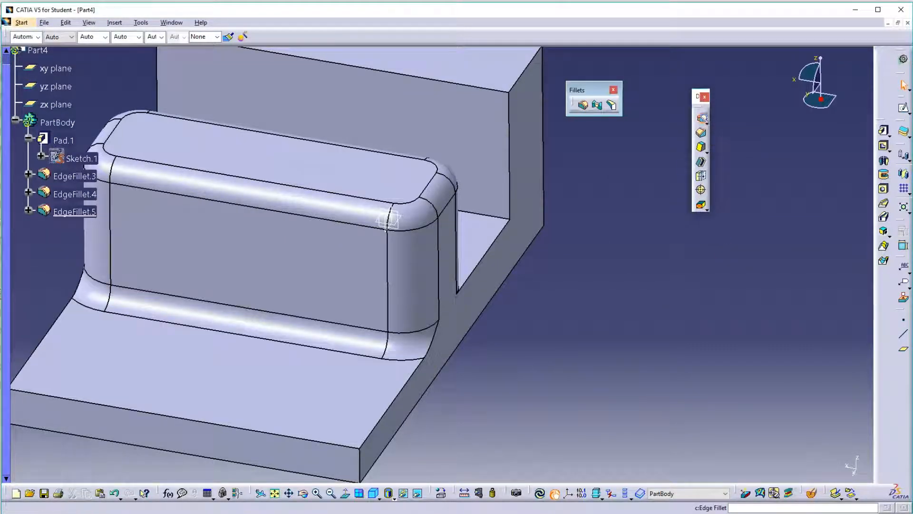
{"action": "left_click", "coordinate": [417, 379]}
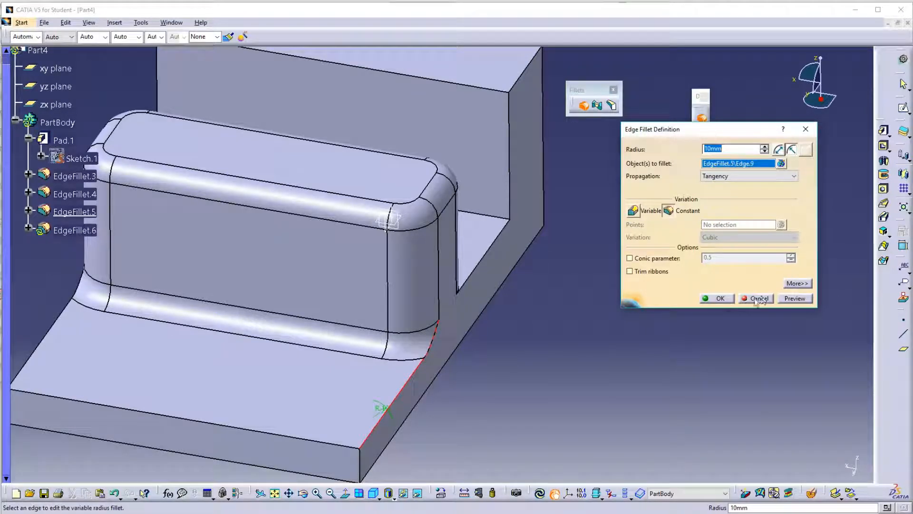
{"action": "left_click", "coordinate": [720, 301]}
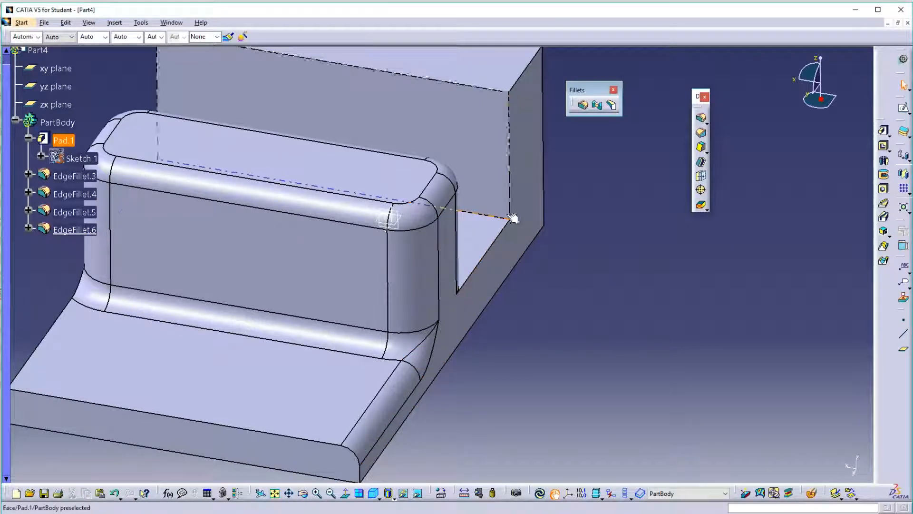
Apply a 10 mm edge fillet to the three edges meeting at the corner of the slot floor and the tall block.
{"action": "left_click", "coordinate": [702, 119]}
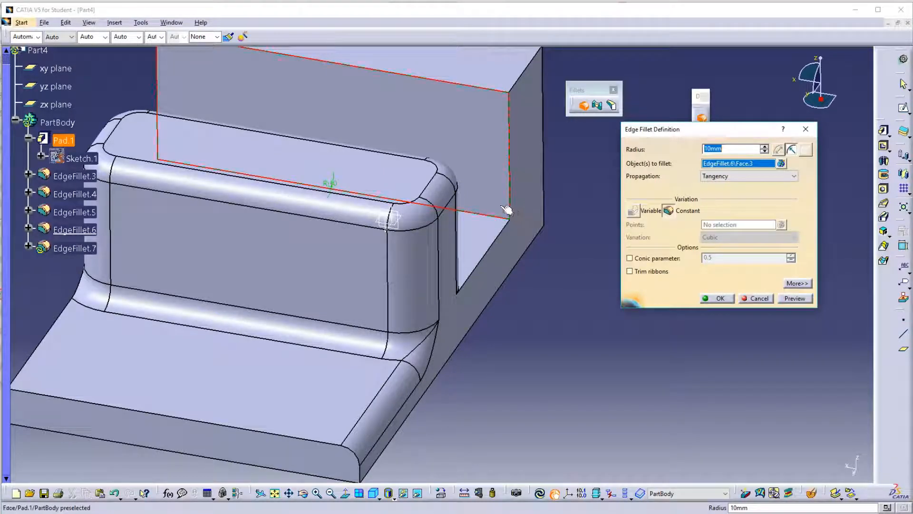
{"action": "left_click", "coordinate": [510, 209]}
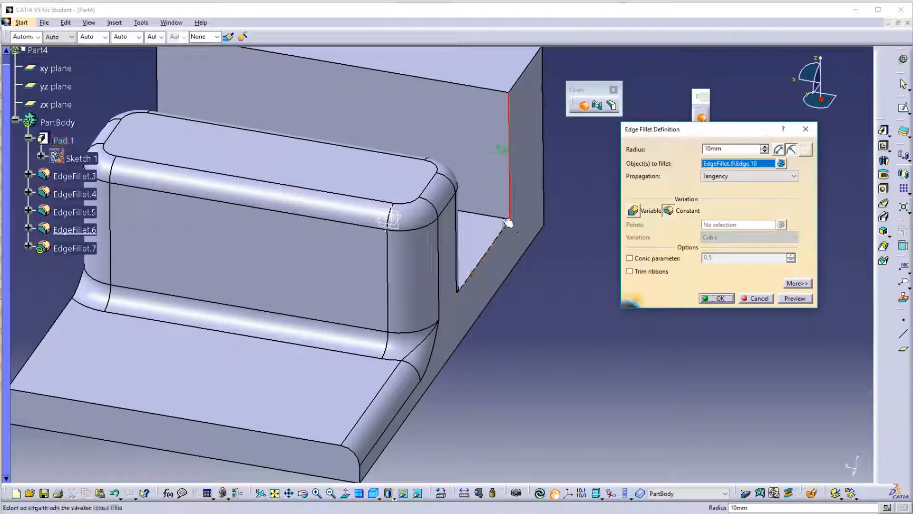
{"action": "left_click", "coordinate": [497, 216]}
{"action": "left_click", "coordinate": [505, 231]}
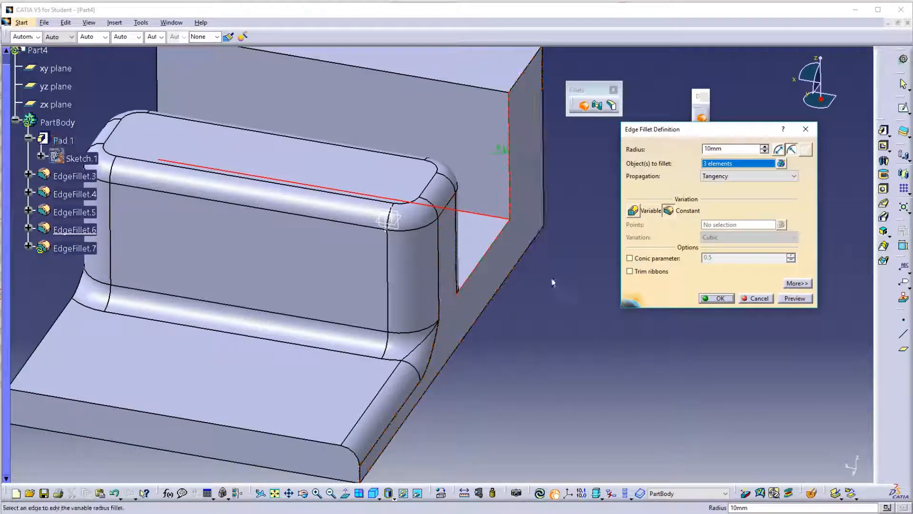
{"action": "left_click", "coordinate": [717, 298]}
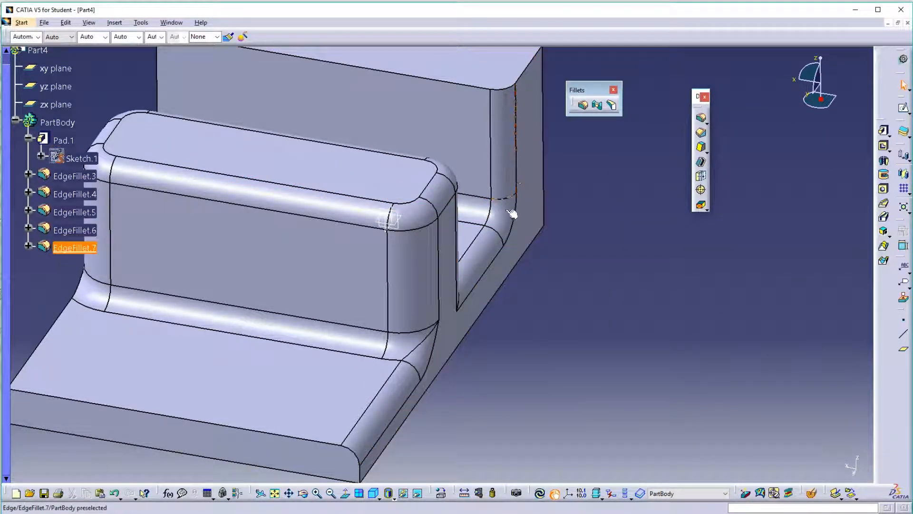
{"action": "mouse_move", "coordinate": [602, 293]}
{"action": "middle_mouse_down"}
{"action": "mouse_move", "coordinate": [594, 305]}
{"action": "mouse_move", "coordinate": [601, 316]}
{"action": "mouse_move", "coordinate": [585, 320]}
{"action": "mouse_move", "coordinate": [577, 282]}
{"action": "mouse_move", "coordinate": [467, 295]}
{"action": "middle_mouse_up"}
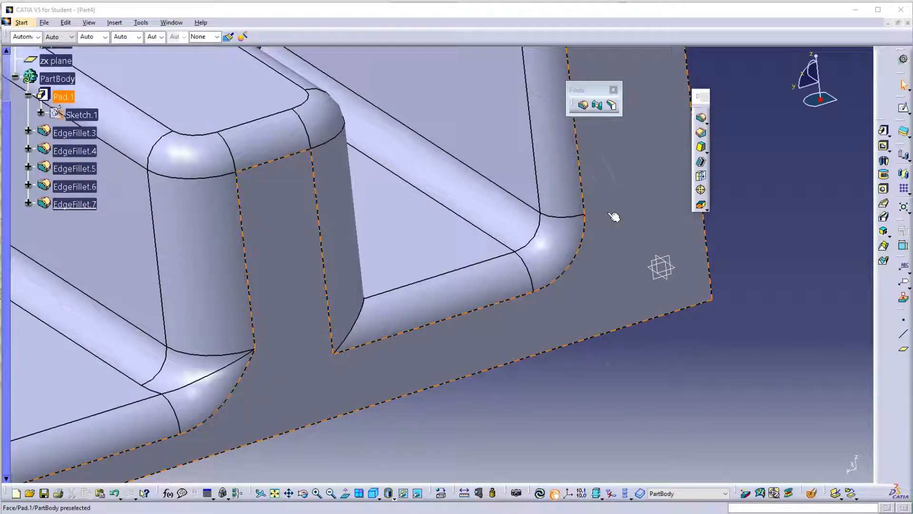
{"action": "middle_click_drag", "start_coordinate": [611, 214], "coordinate": [607, 268]}
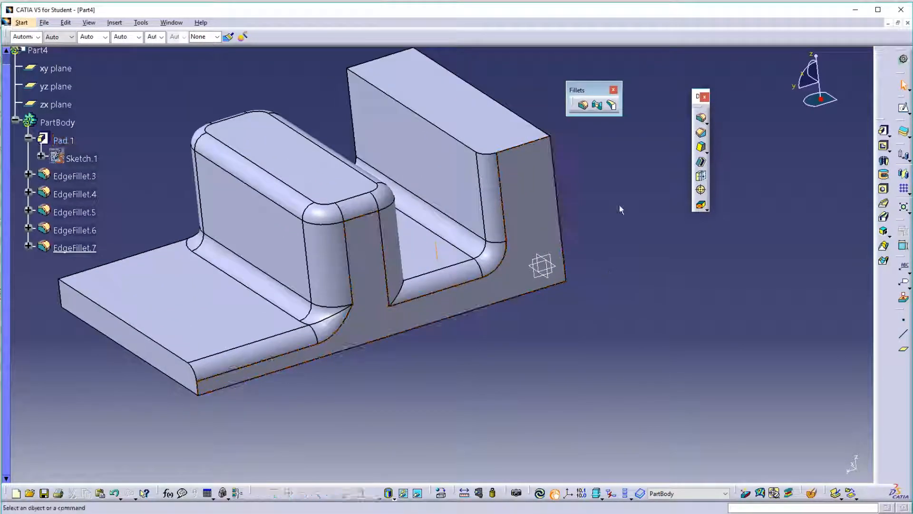
{"action": "left_click", "coordinate": [583, 105]}
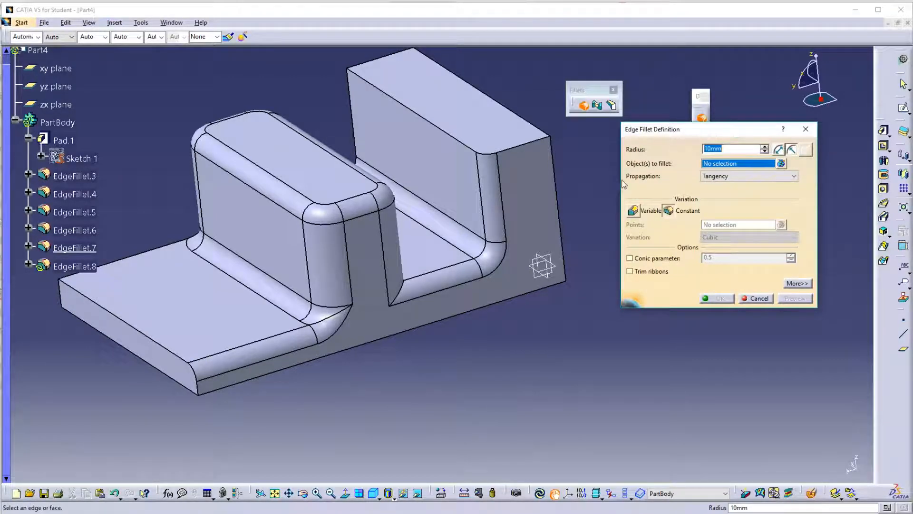
{"action": "left_click", "coordinate": [779, 149]}
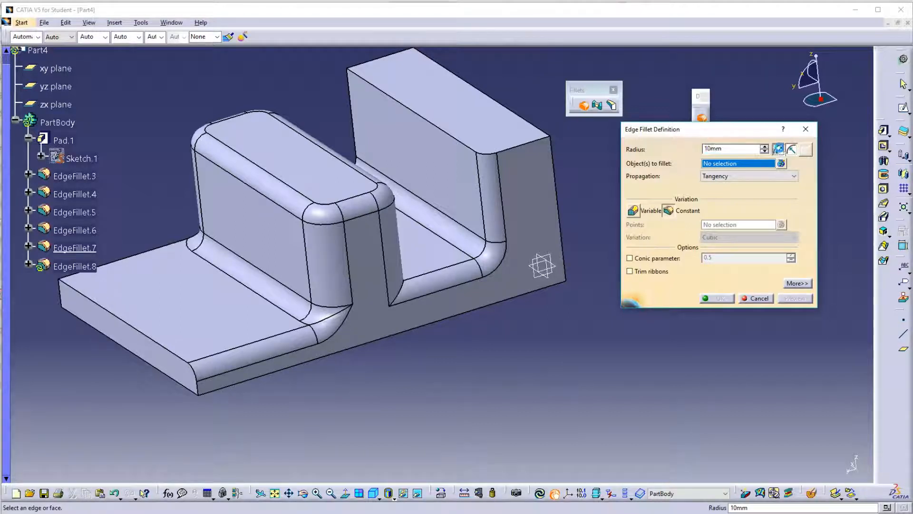
{"action": "left_click", "coordinate": [792, 150]}
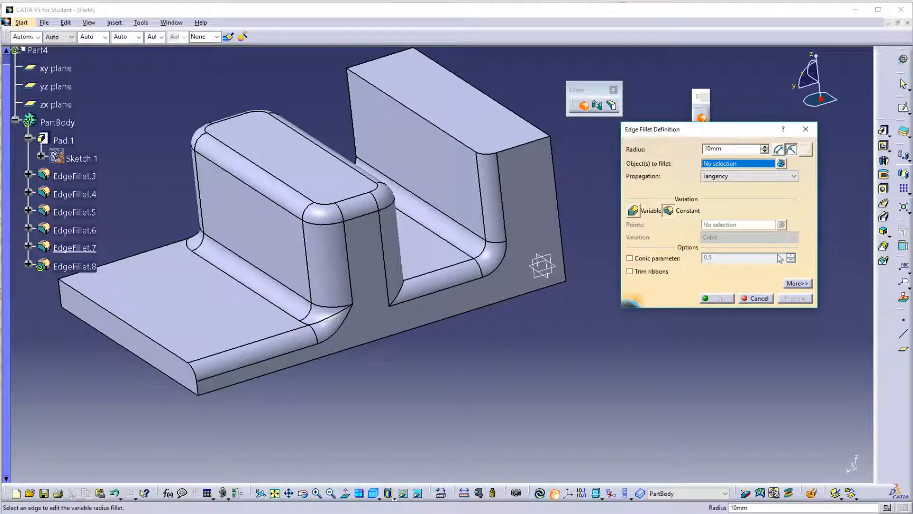
{"action": "left_click", "coordinate": [767, 301]}
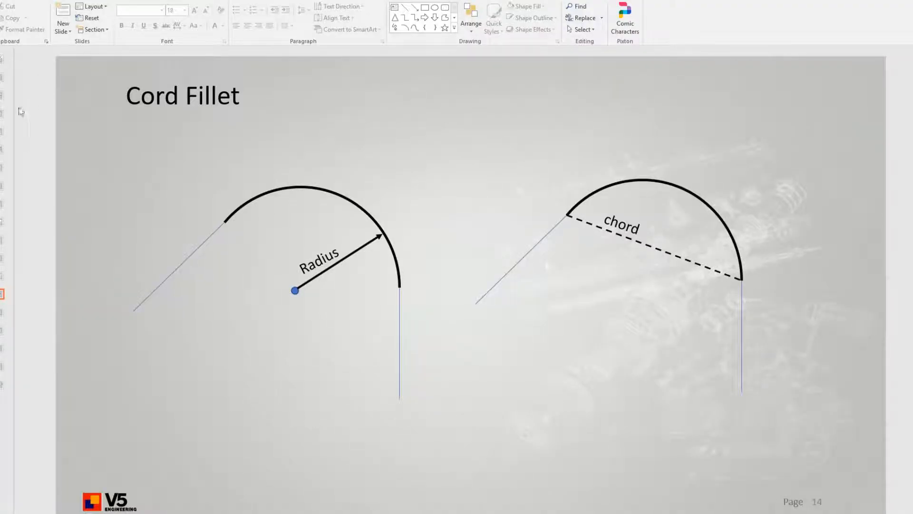
Switch from the Cord Fillet slide back to CATIA and bring up the Part5 document.
{"action": "left_click_drag", "start_coordinate": [13, 114], "coordinate": [1, 114]}
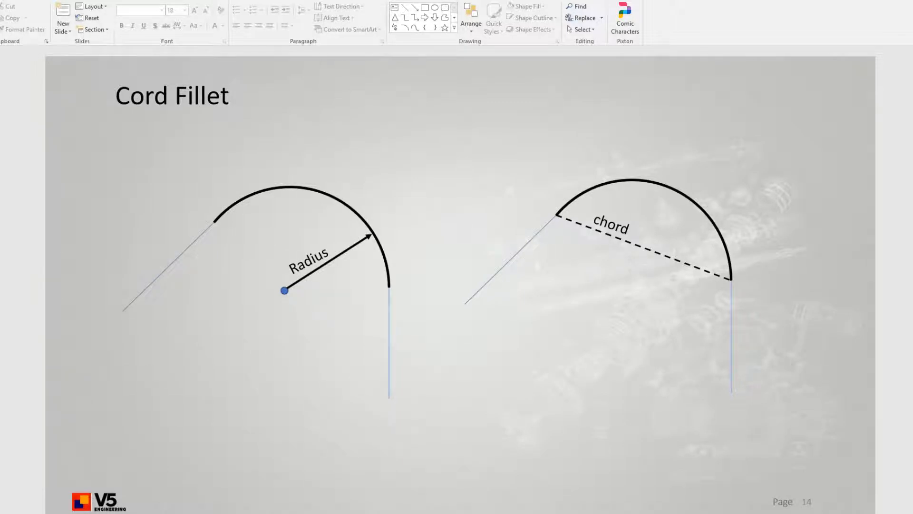
{"action": "left_click", "coordinate": [357, 492]}
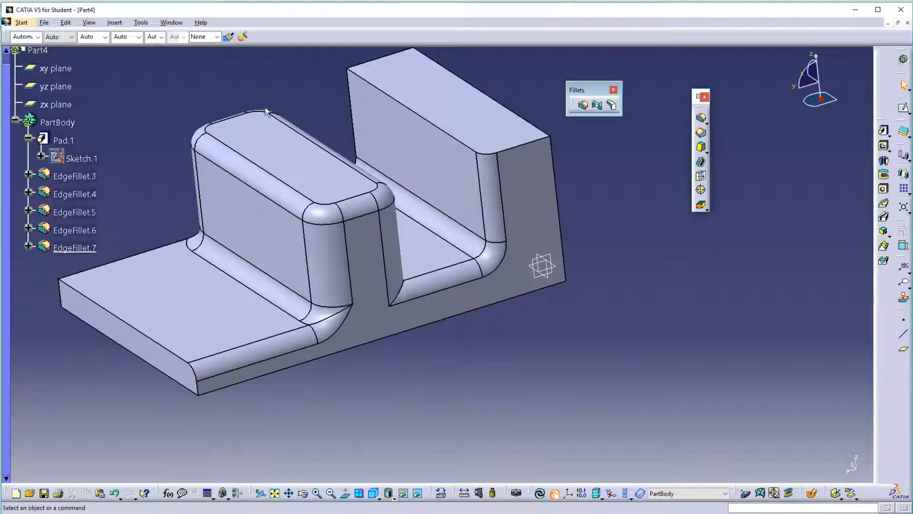
{"action": "left_click", "coordinate": [177, 25]}
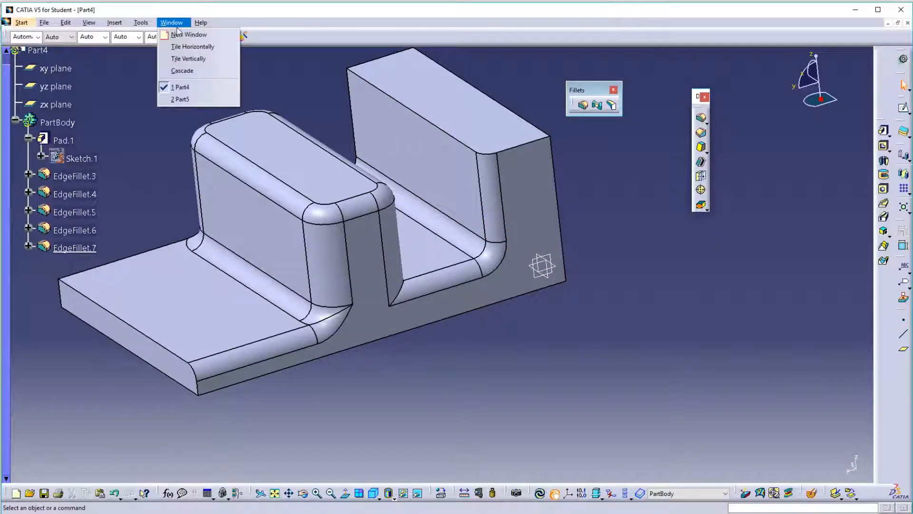
{"action": "left_click", "coordinate": [186, 102]}
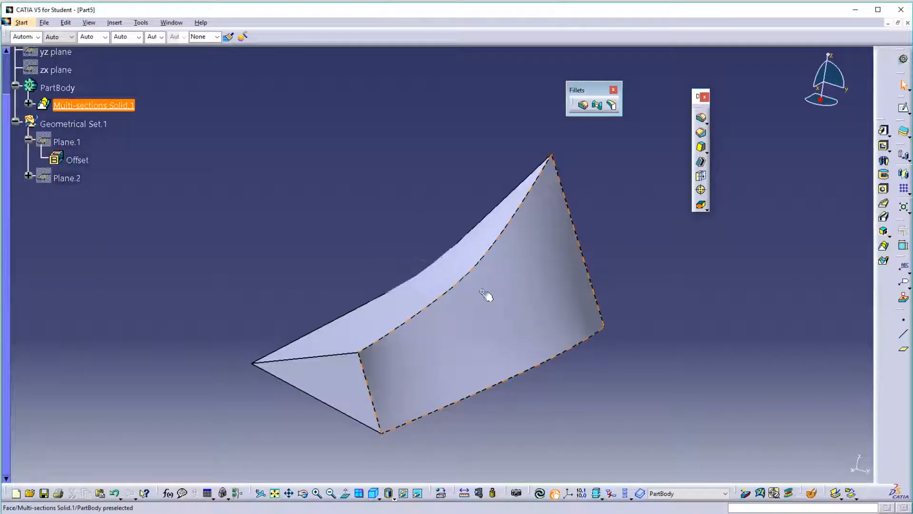
Apply a 5 mm constant-radius edge fillet along the curved upper edge of the multi-sections solid.
{"action": "middle_click_drag", "start_coordinate": [489, 298], "coordinate": [537, 273]}
{"action": "scroll", "coordinate": [435, 326], "scroll_direction": "down", "scroll_amount": 2}
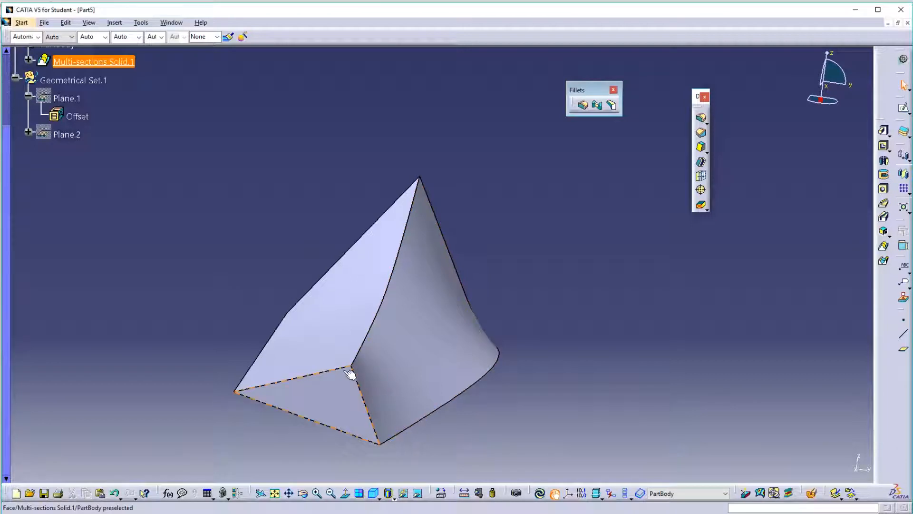
{"action": "middle_click_drag", "start_coordinate": [461, 277], "coordinate": [534, 305]}
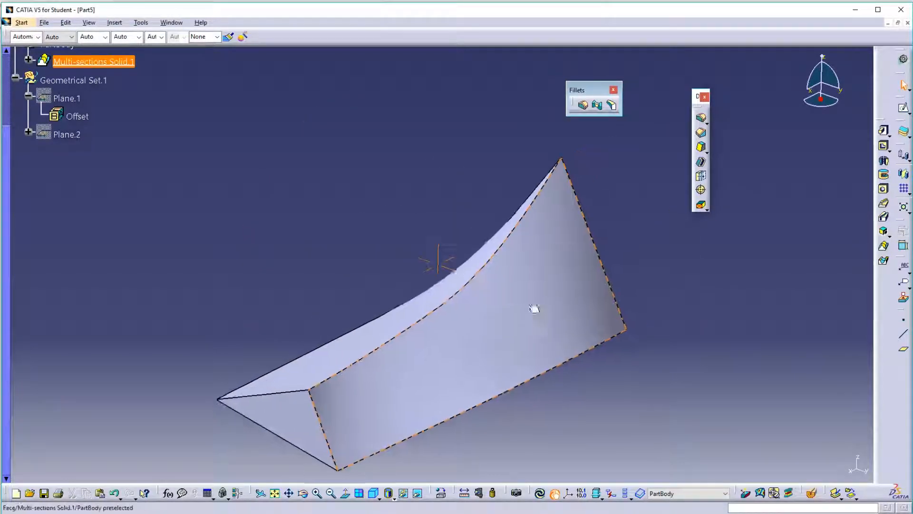
{"action": "middle_click", "coordinate": [600, 285]}
{"action": "middle_click_drag", "start_coordinate": [548, 266], "coordinate": [349, 315]}
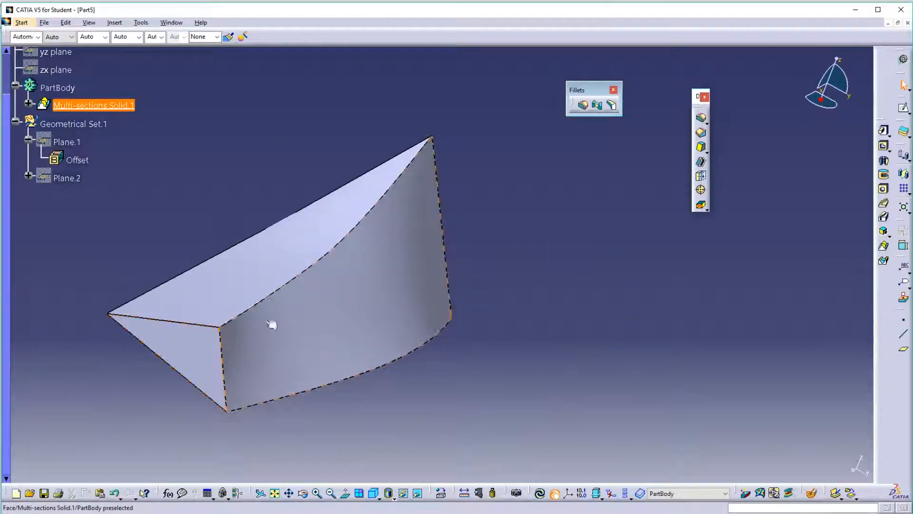
{"action": "left_click", "coordinate": [583, 105]}
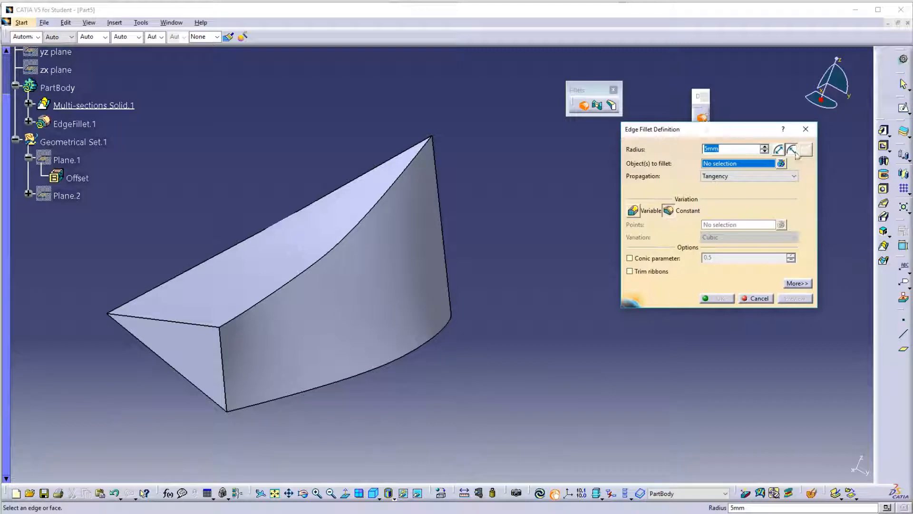
{"action": "left_click", "coordinate": [792, 151]}
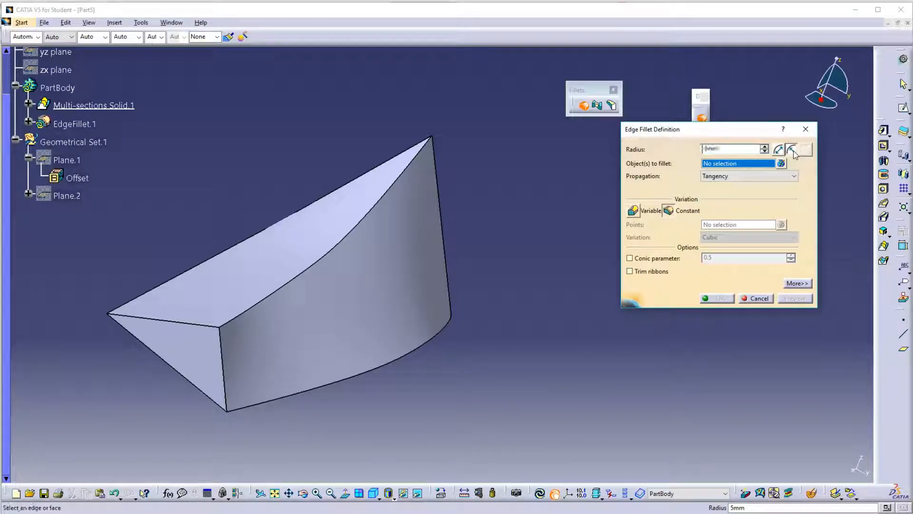
{"action": "left_click", "coordinate": [363, 224]}
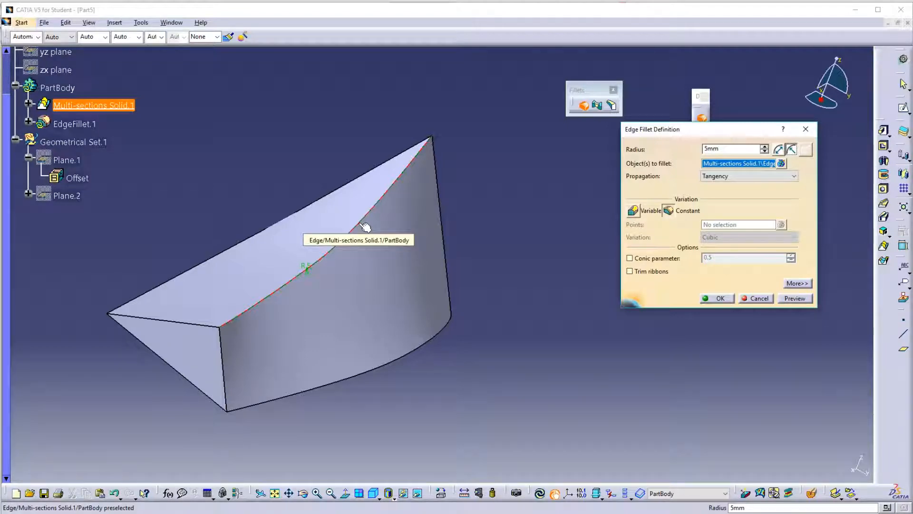
{"action": "key", "text": "Return"}
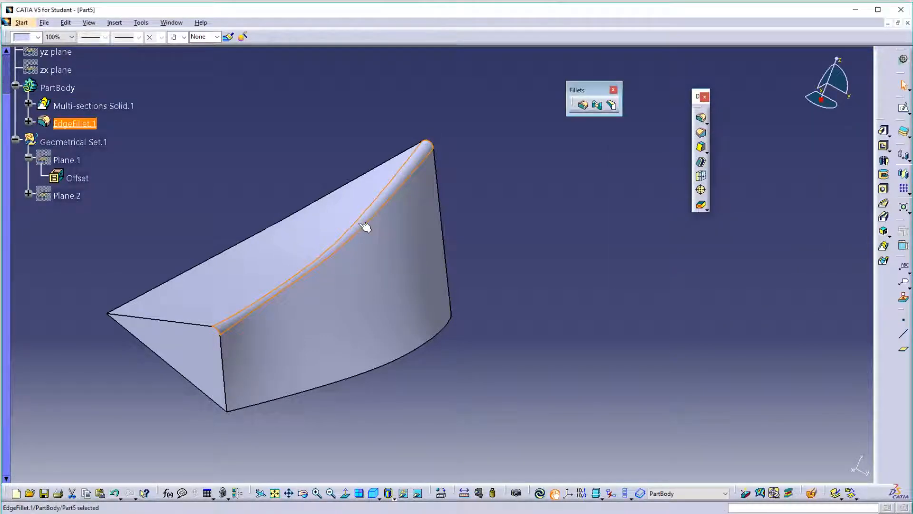
Set the radius of the curved edge's fillet to 40 mm.
{"action": "double_click", "coordinate": [364, 227]}
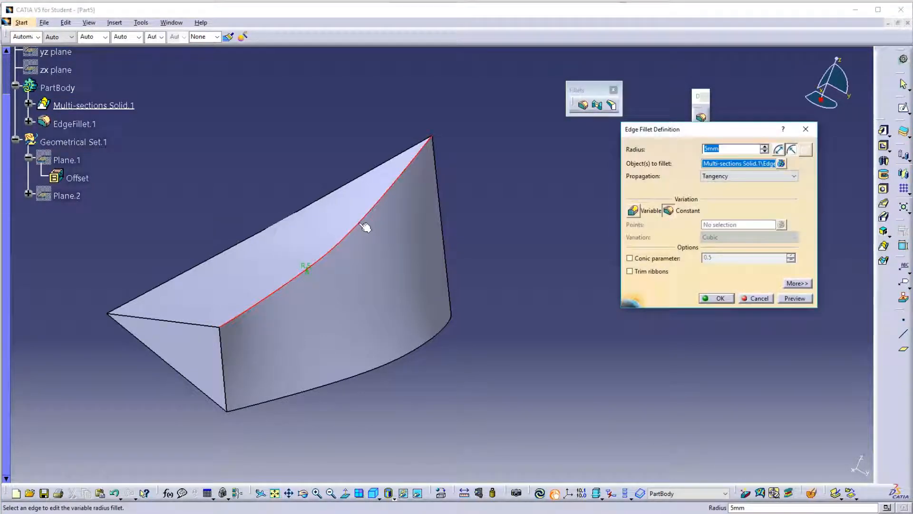
{"action": "type", "text": "40"}
{"action": "key", "text": "Return"}
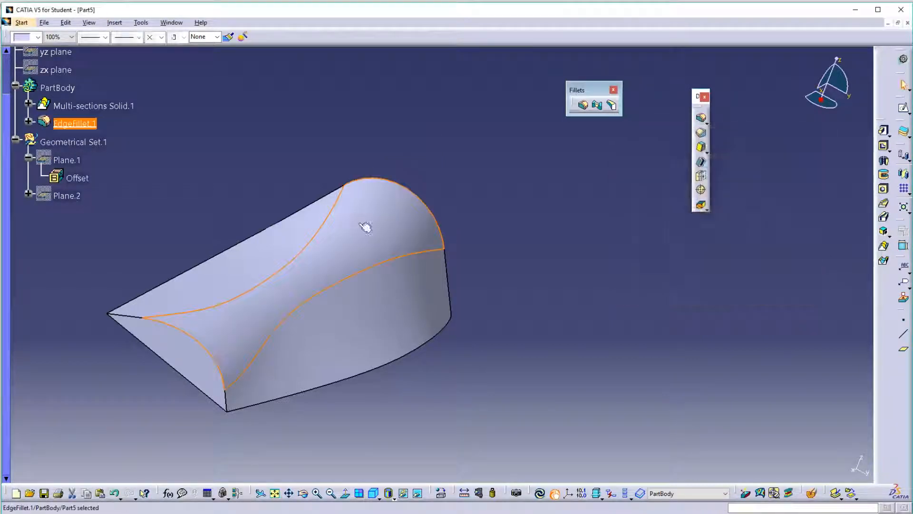
{"action": "left_click", "coordinate": [513, 218]}
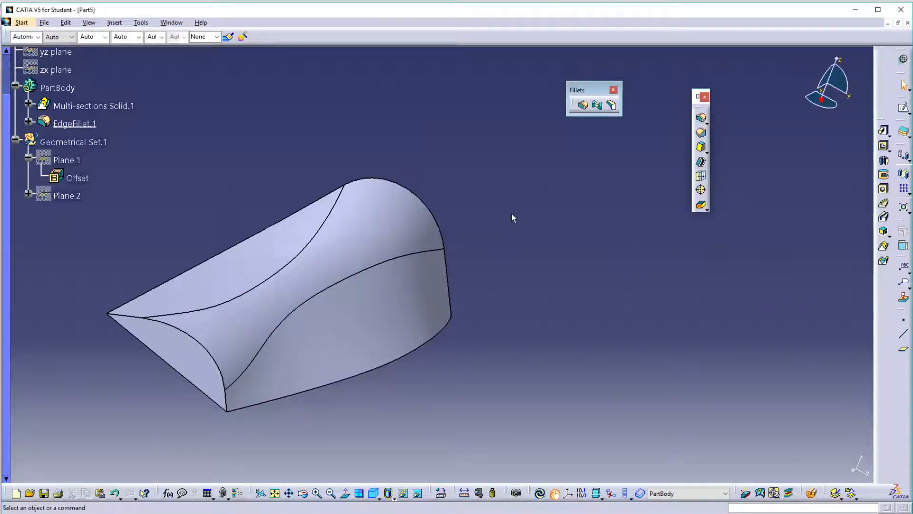
Redefine the curved edge's fillet by chordal length instead of radius, keeping the 40 mm value.
{"action": "double_click", "coordinate": [411, 229]}
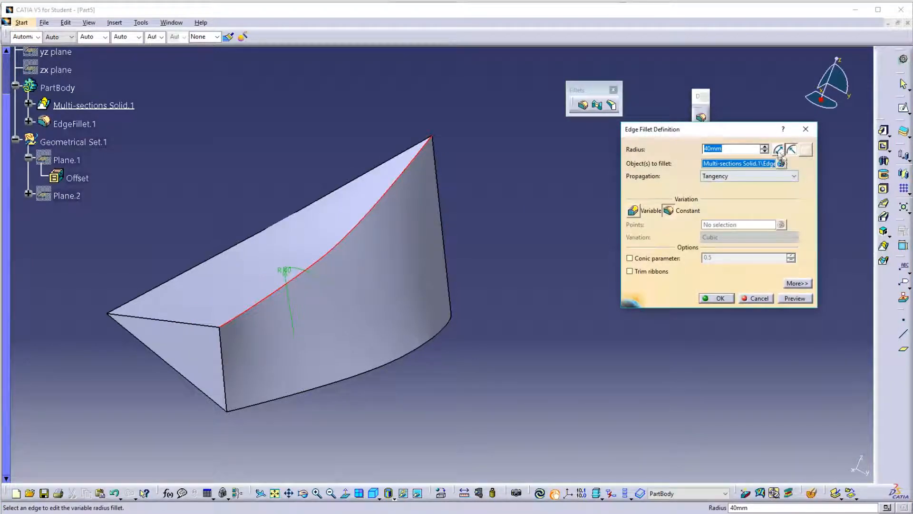
{"action": "left_click", "coordinate": [778, 149]}
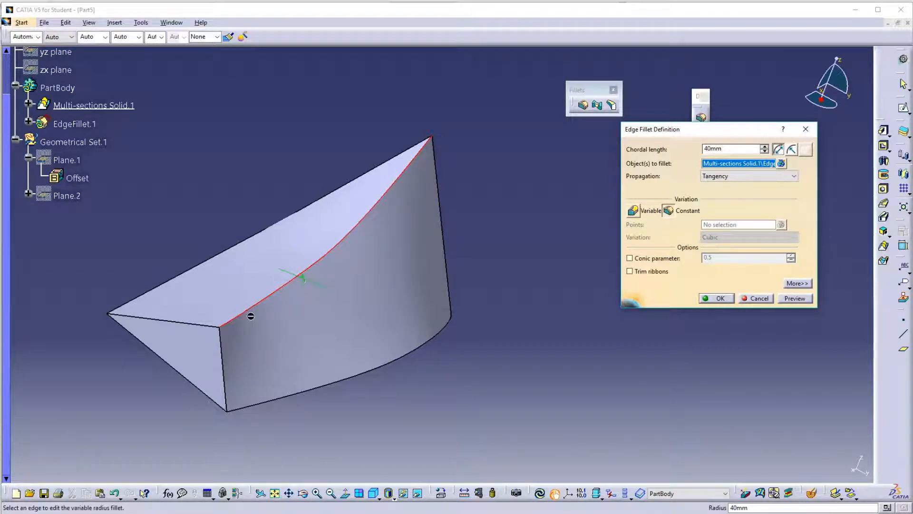
{"action": "left_click", "coordinate": [716, 298]}
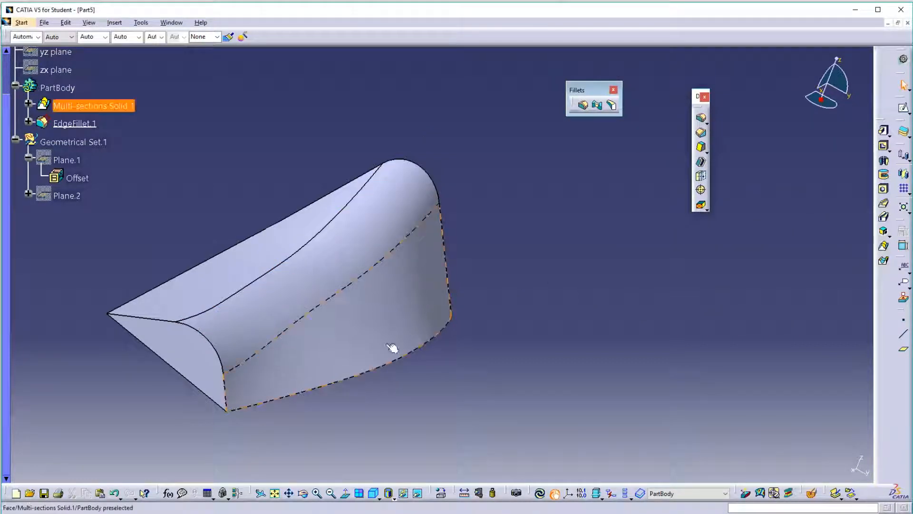
Set the chordal length of the curved edge's fillet to 20 mm.
{"action": "middle_click_drag", "start_coordinate": [393, 348], "coordinate": [603, 310]}
{"action": "middle_click_drag", "start_coordinate": [430, 235], "coordinate": [373, 229]}
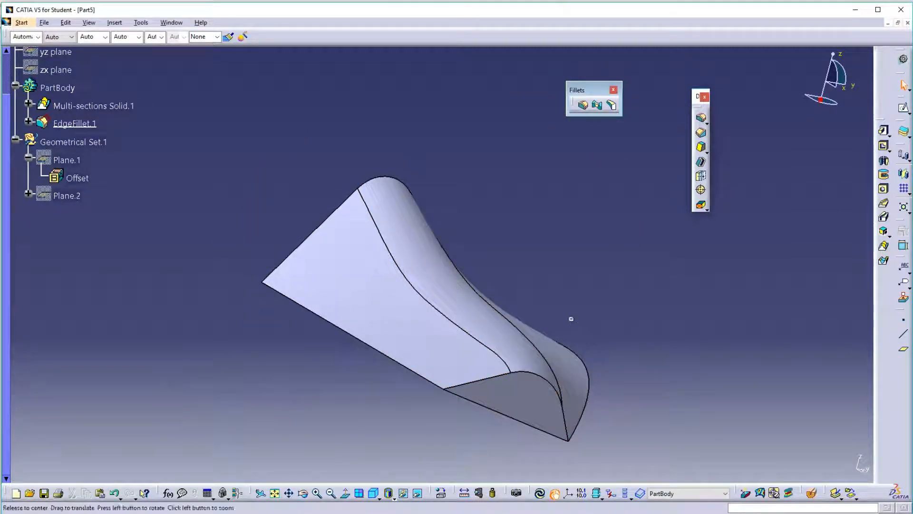
{"action": "middle_click_drag", "start_coordinate": [569, 316], "coordinate": [357, 369]}
{"action": "middle_click_drag", "start_coordinate": [437, 306], "coordinate": [577, 254]}
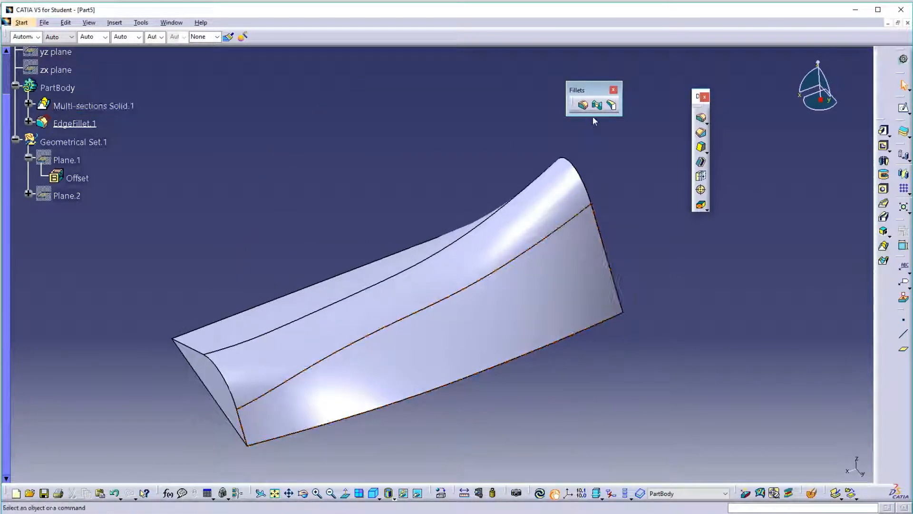
{"action": "double_click", "coordinate": [564, 195]}
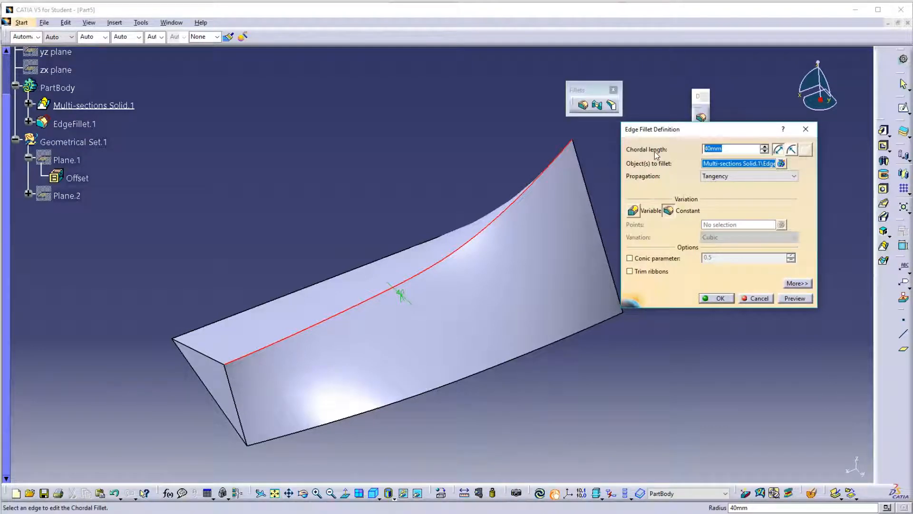
{"action": "type", "text": "20"}
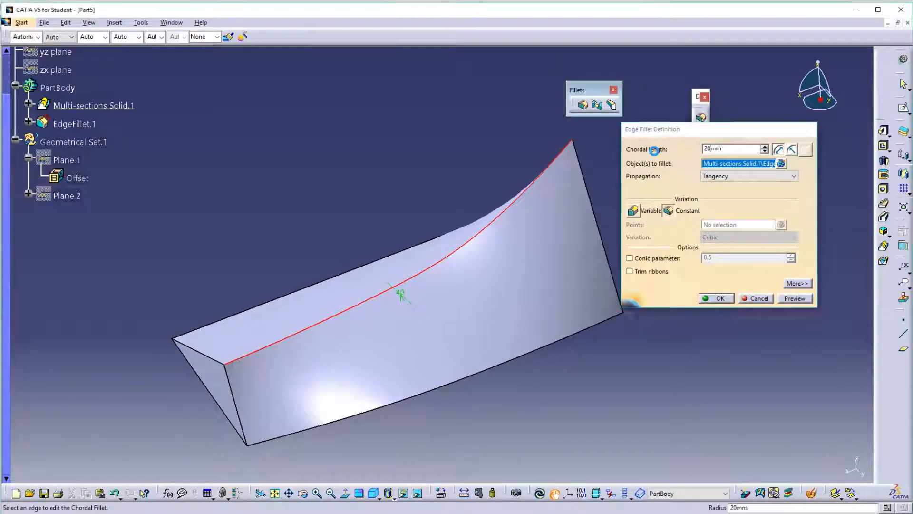
{"action": "key", "text": "Return"}
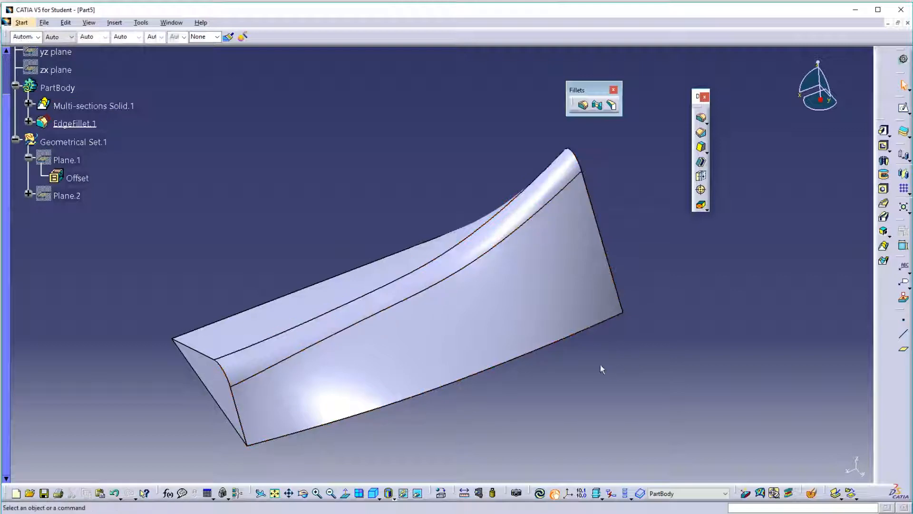
Delete the fillet on the curved upper edge of the multi-sections solid.
{"action": "middle_click_drag", "start_coordinate": [349, 335], "coordinate": [394, 296]}
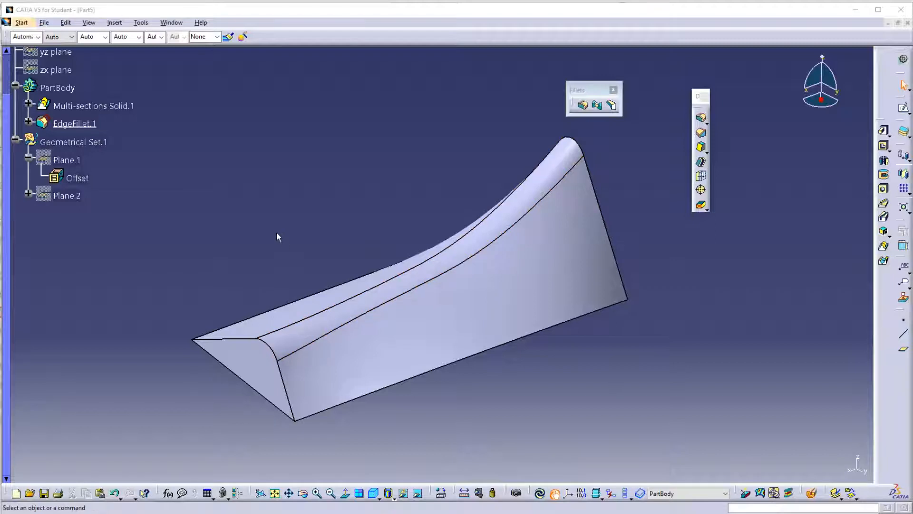
{"action": "left_click", "coordinate": [90, 124]}
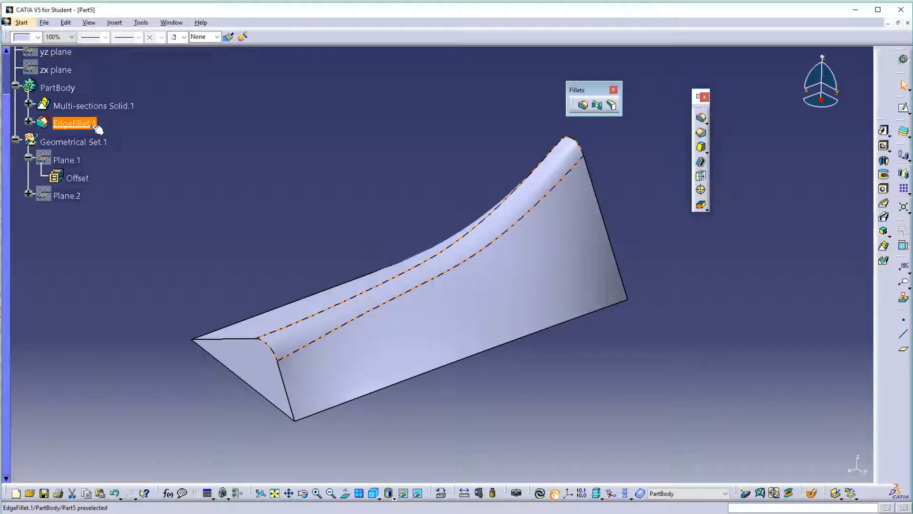
{"action": "key", "text": "Delete"}
{"action": "left_click", "coordinate": [803, 466]}
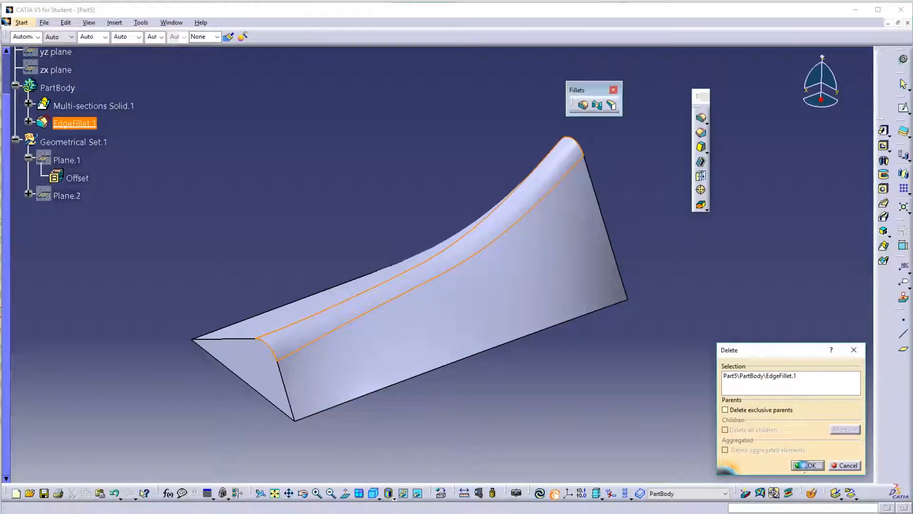
Apply a 20 mm radius edge fillet with a conic parameter of 0.5 along the curved upper edge of the multi-sections solid.
{"action": "left_click", "coordinate": [582, 105]}
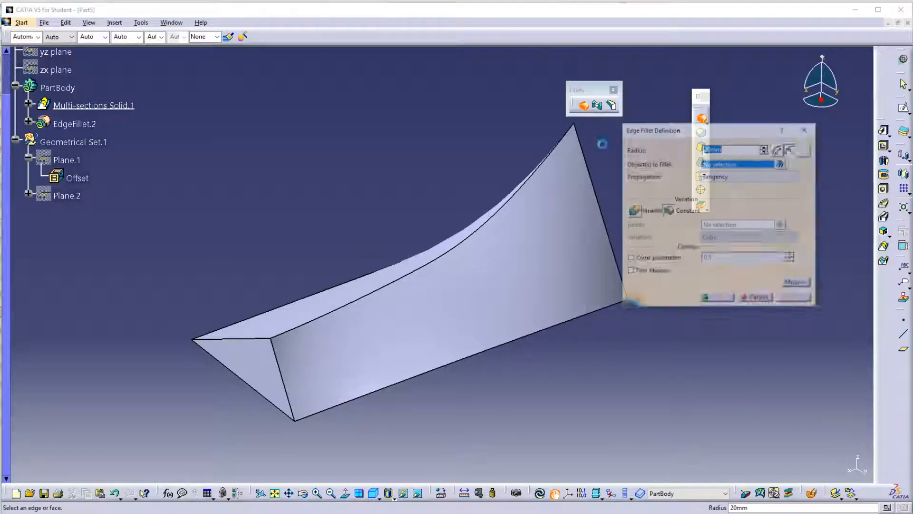
{"action": "middle_click_drag", "start_coordinate": [457, 242], "coordinate": [495, 265]}
{"action": "middle_click_drag", "start_coordinate": [456, 224], "coordinate": [401, 226]}
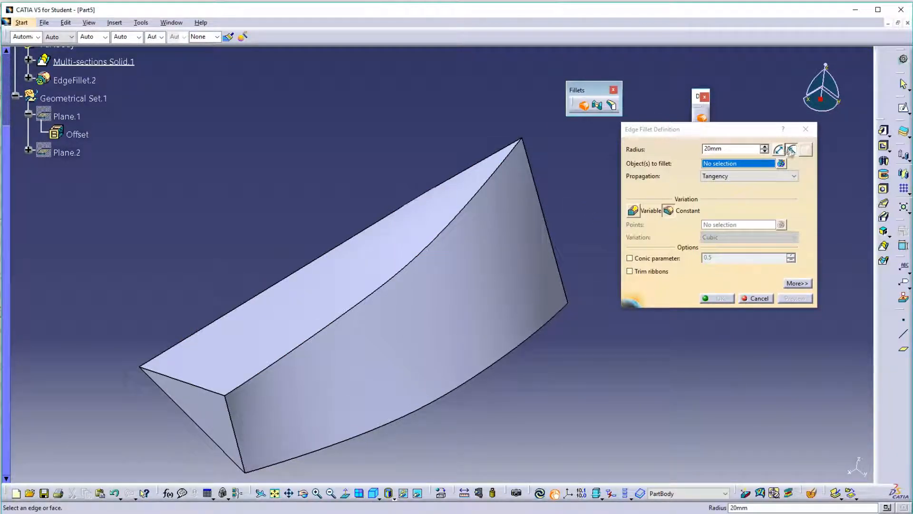
{"action": "left_click", "coordinate": [630, 258]}
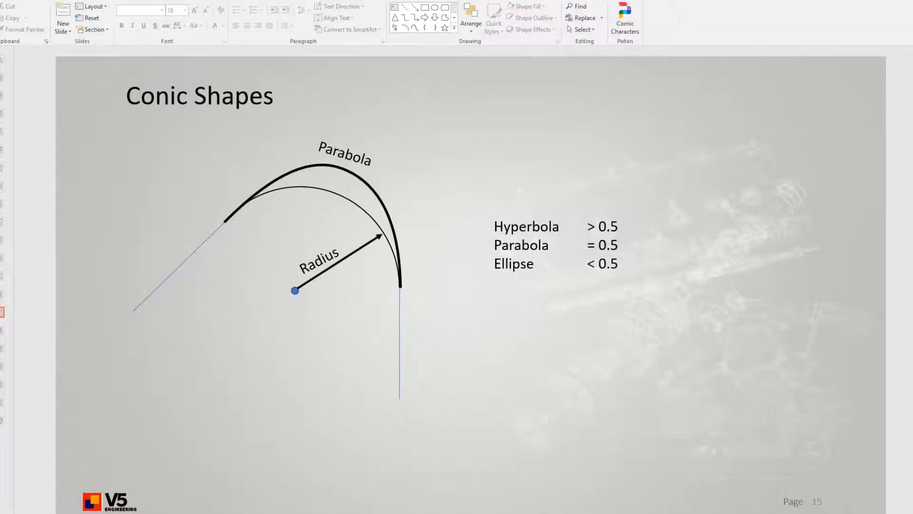
{"action": "left_click_drag", "start_coordinate": [14, 237], "coordinate": [1, 237]}
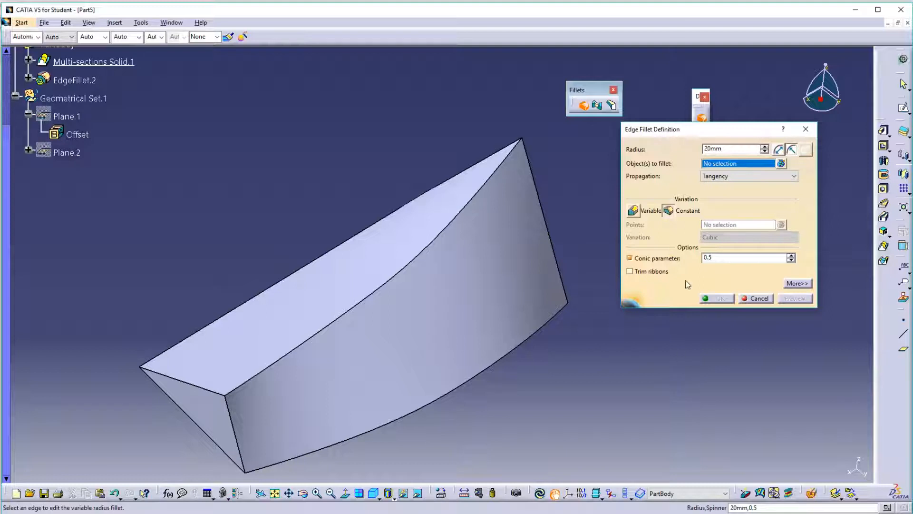
{"action": "double_click", "coordinate": [713, 258]}
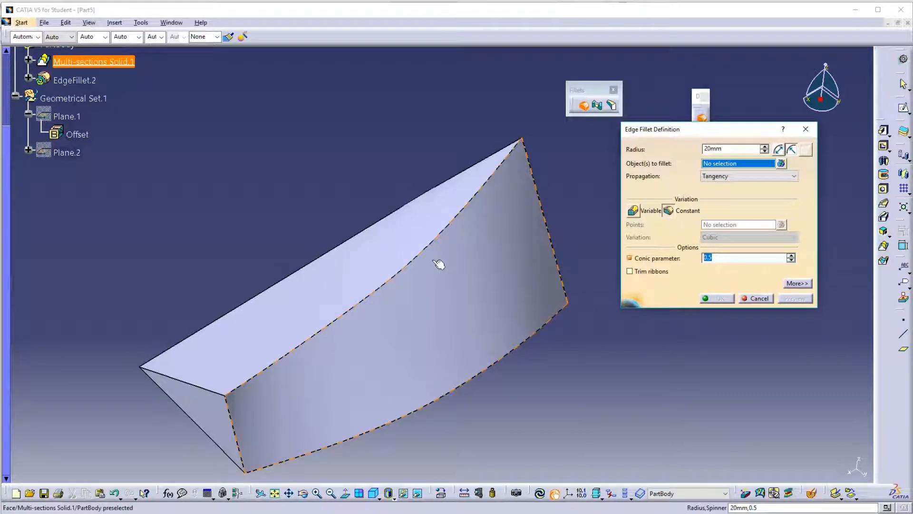
{"action": "left_click", "coordinate": [414, 264]}
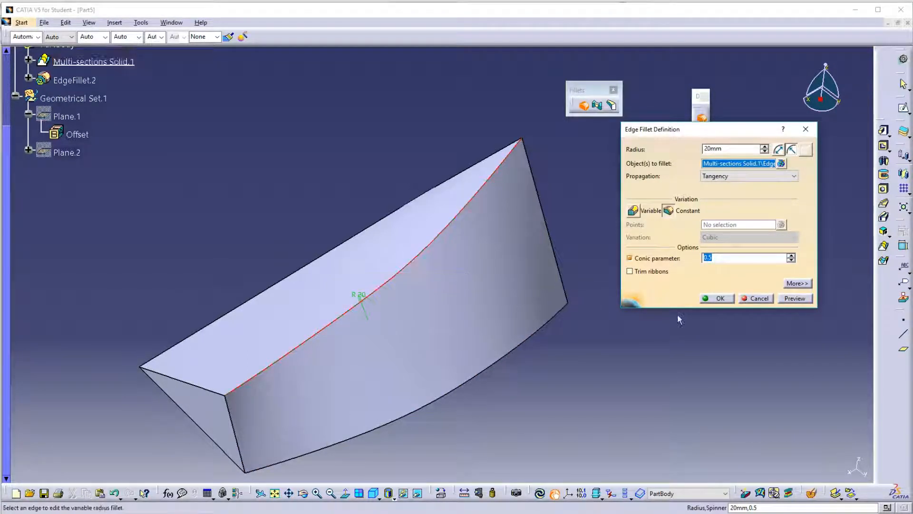
{"action": "left_click", "coordinate": [720, 298]}
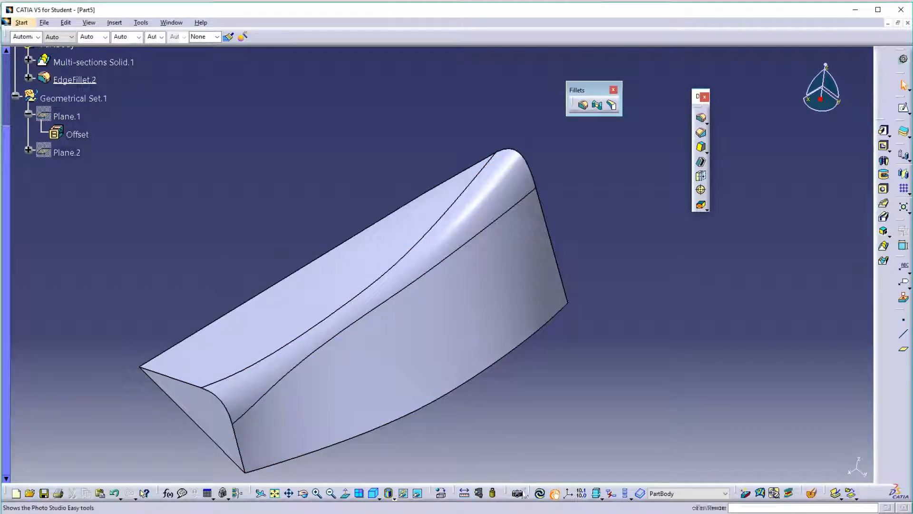
Measure the length of the conic fillet's profile curve at the front end of the solid.
{"action": "left_click", "coordinate": [480, 493]}
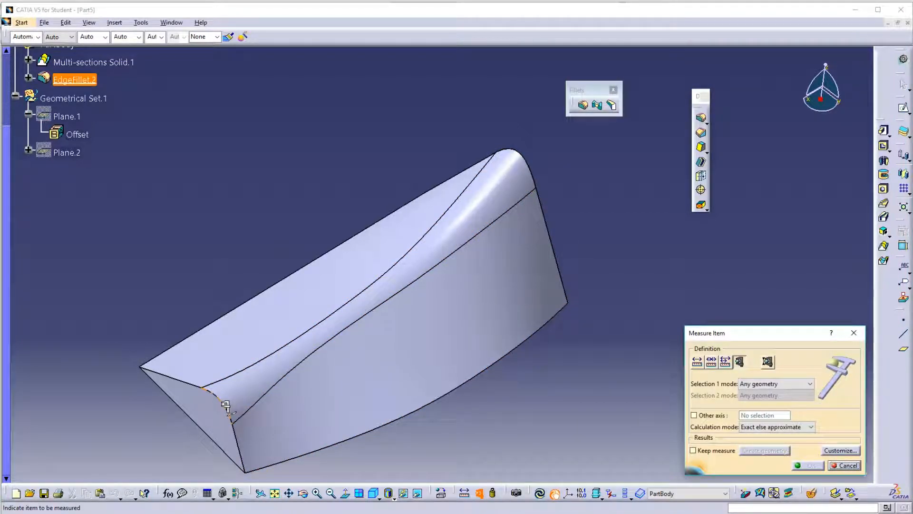
{"action": "left_click", "coordinate": [225, 407]}
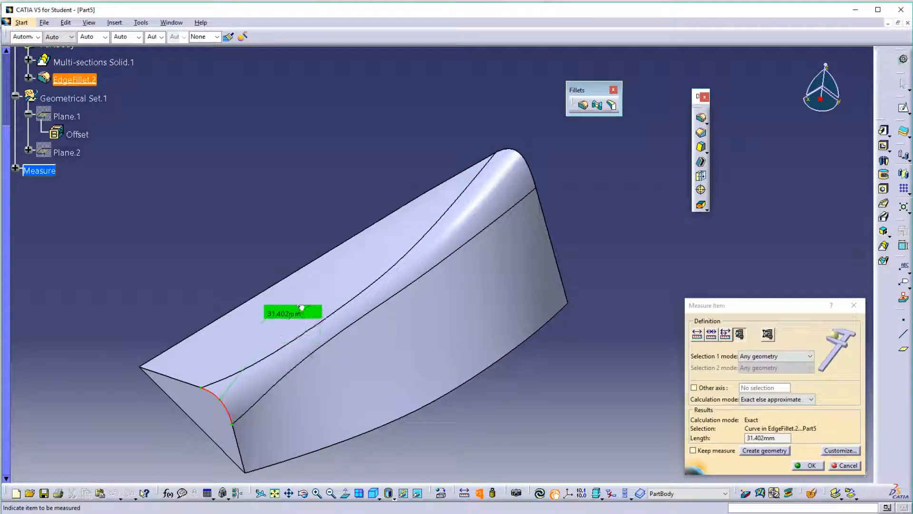
{"action": "left_click", "coordinate": [266, 223]}
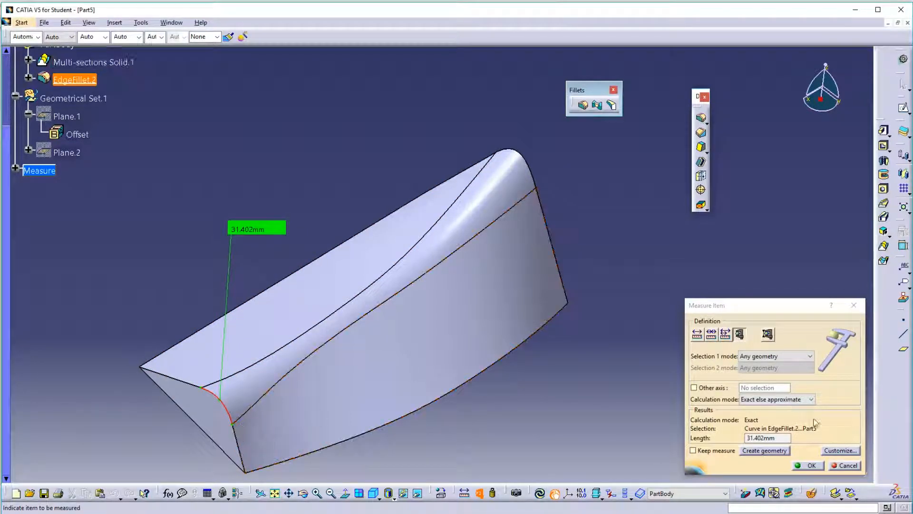
{"action": "left_click", "coordinate": [811, 465]}
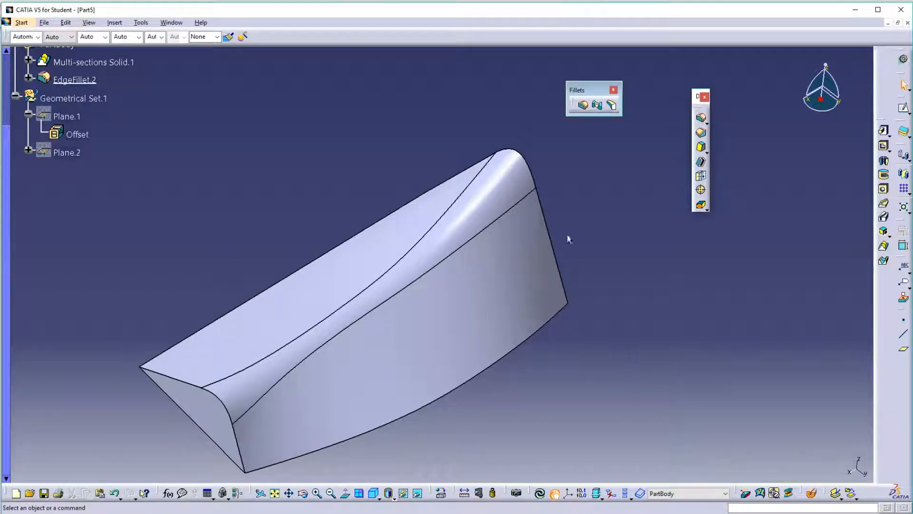
Set the conic parameter of the curved edge's fillet to 0.4.
{"action": "left_click", "coordinate": [481, 205]}
{"action": "double_click", "coordinate": [482, 205]}
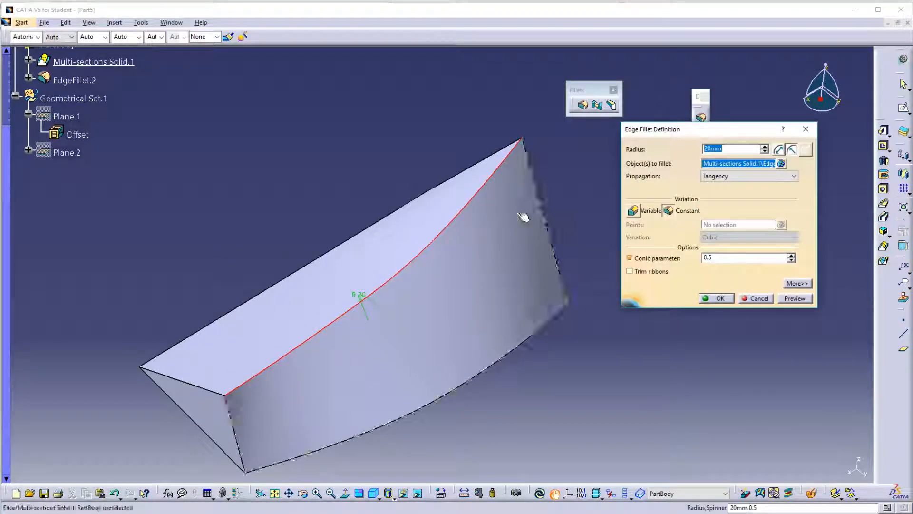
{"action": "left_click", "coordinate": [724, 255]}
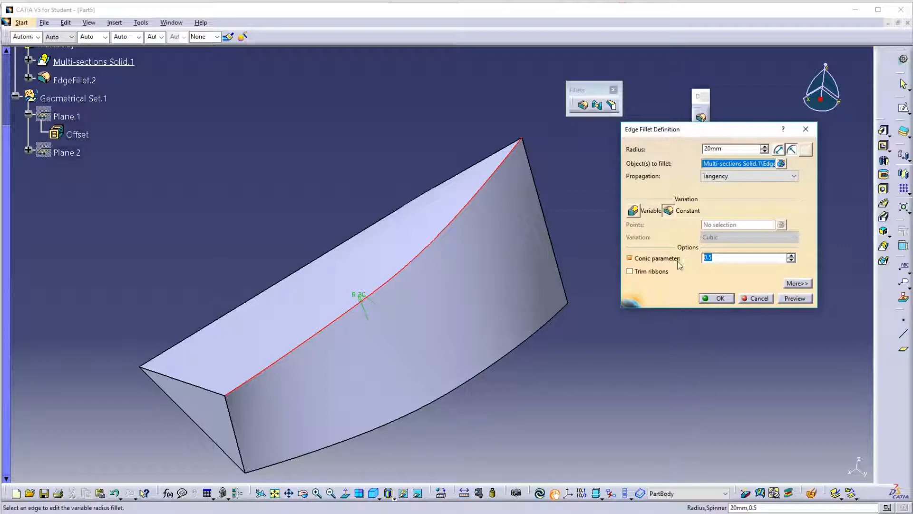
{"action": "key", "text": "Return"}
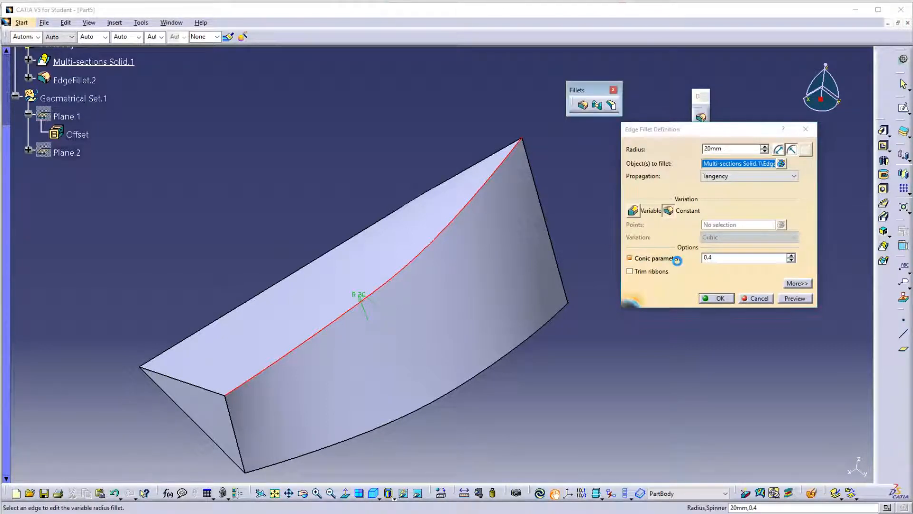
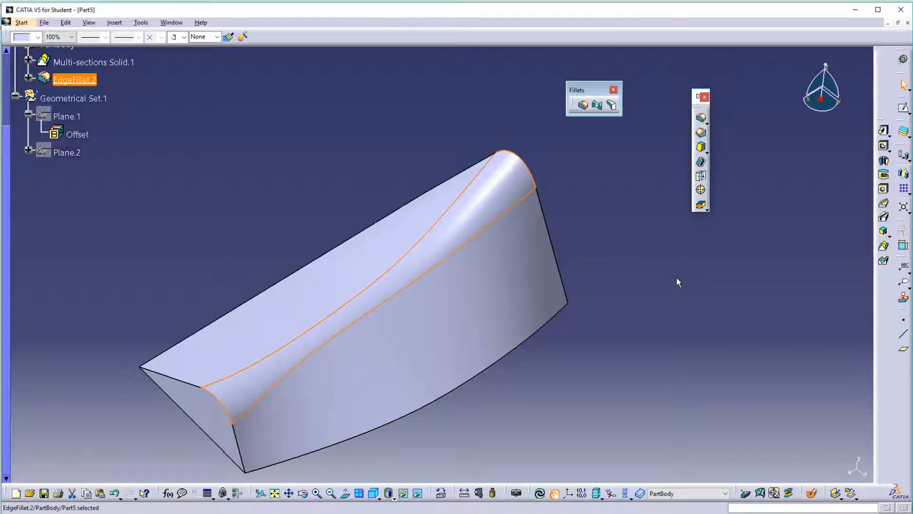
{"action": "left_click", "coordinate": [704, 391]}
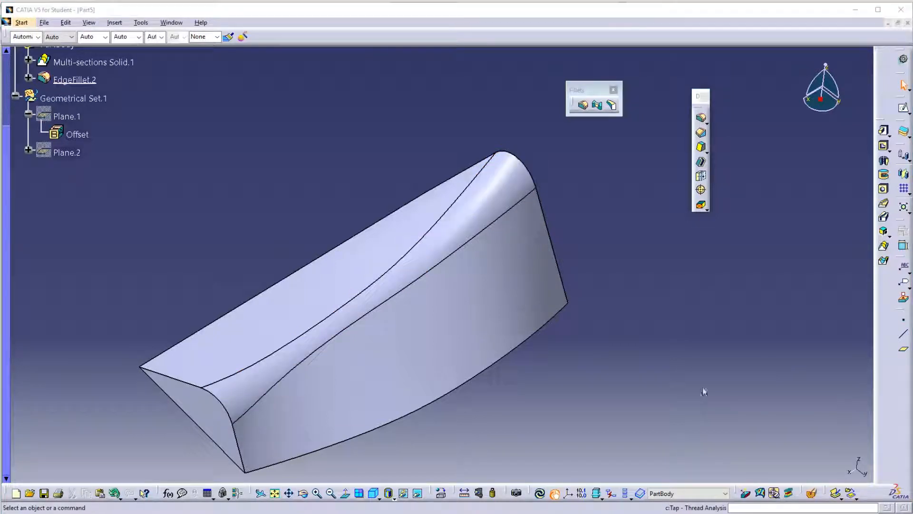
Switch to Part3 and apply a 5 mm edge fillet to the two front base edges of the block nearest the origin.
{"action": "left_click", "coordinate": [171, 23]}
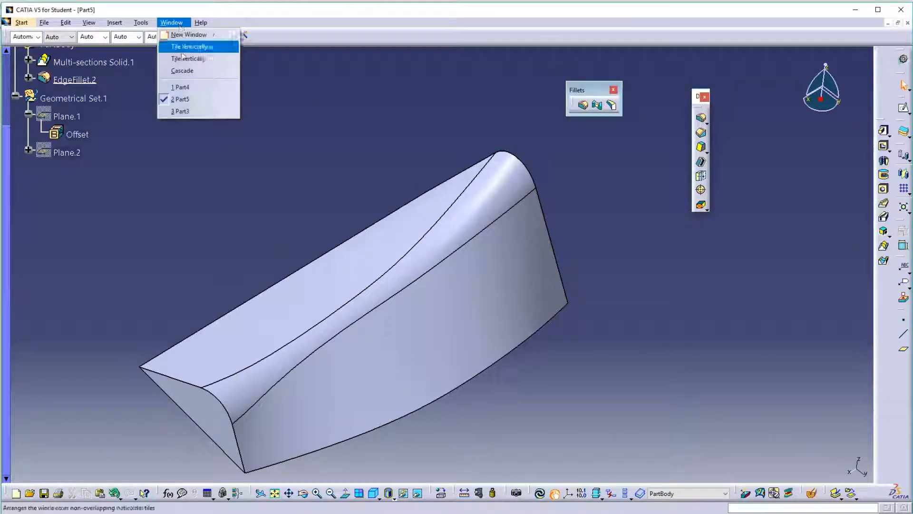
{"action": "left_click", "coordinate": [182, 112]}
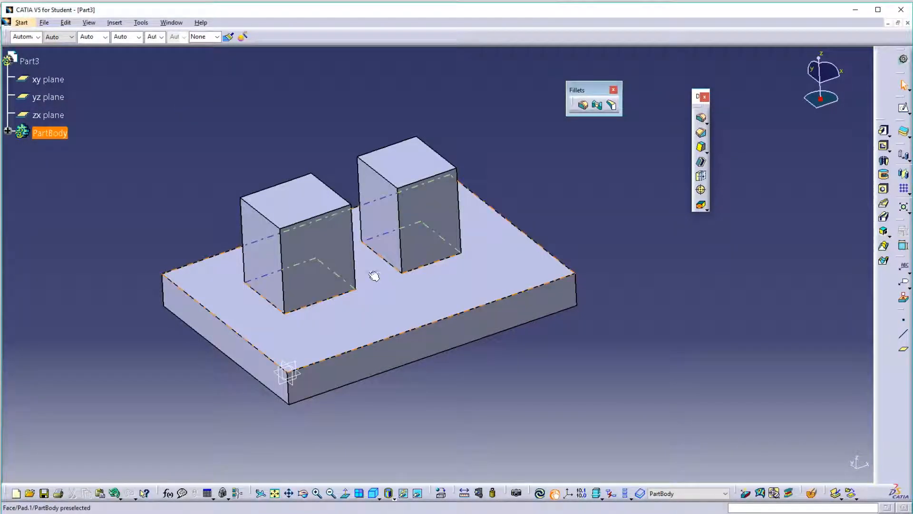
{"action": "middle_click_drag", "start_coordinate": [374, 276], "coordinate": [622, 187]}
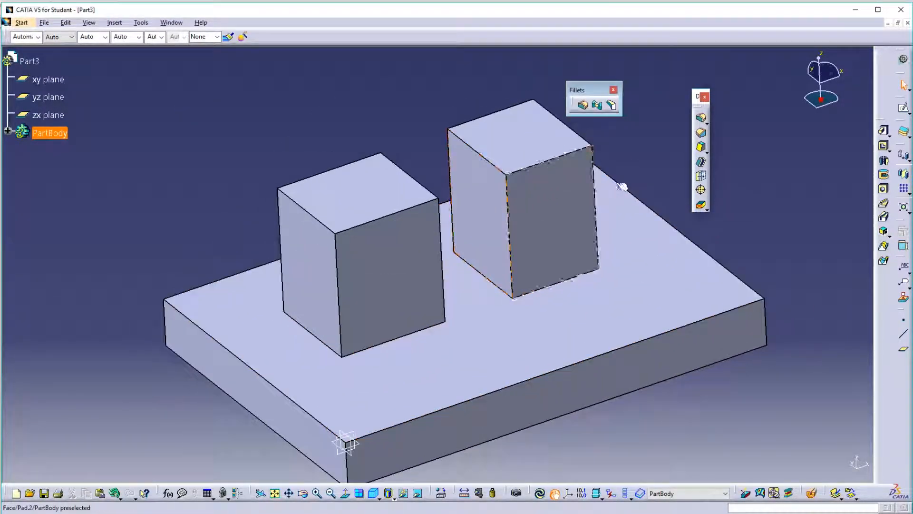
{"action": "left_click", "coordinate": [701, 118]}
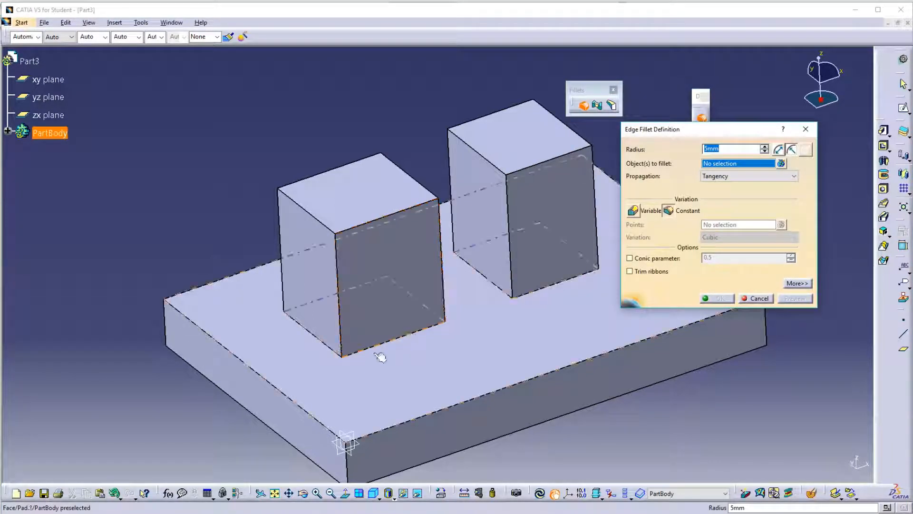
{"action": "left_click", "coordinate": [332, 350]}
{"action": "left_click", "coordinate": [358, 351]}
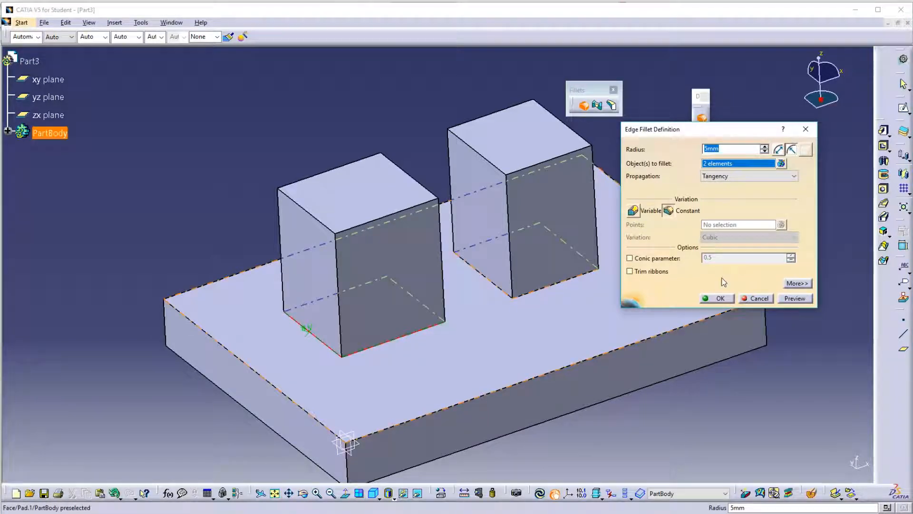
{"action": "left_click", "coordinate": [717, 298]}
{"action": "left_click", "coordinate": [719, 418]}
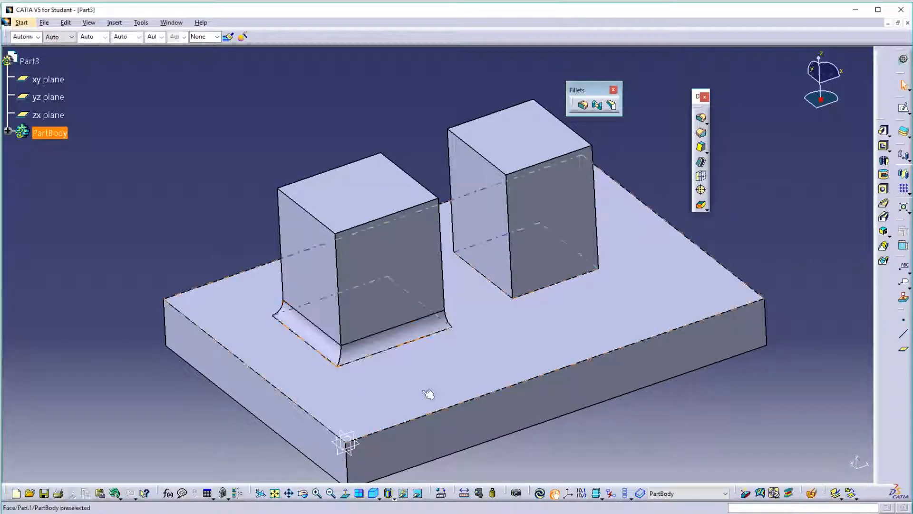
Add the block's front vertical corner edge to its 5 mm base fillet.
{"action": "double_click", "coordinate": [362, 351]}
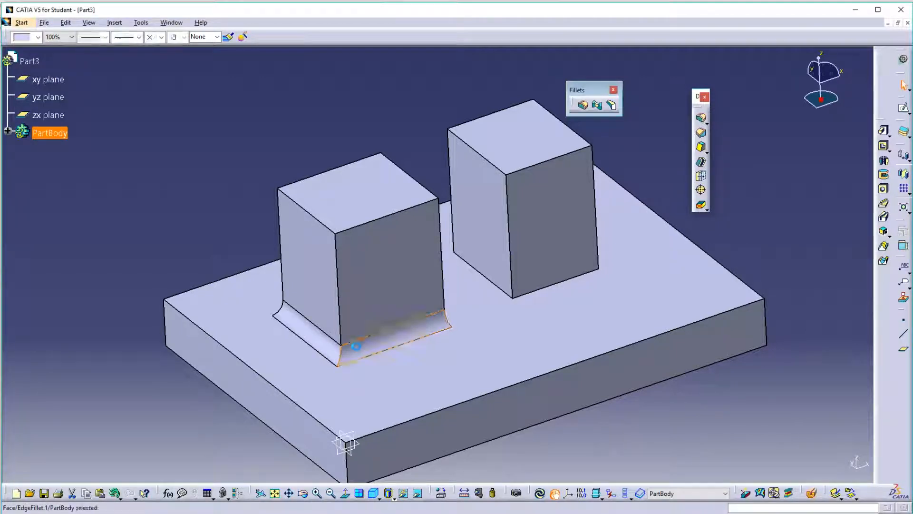
{"action": "left_click", "coordinate": [343, 341]}
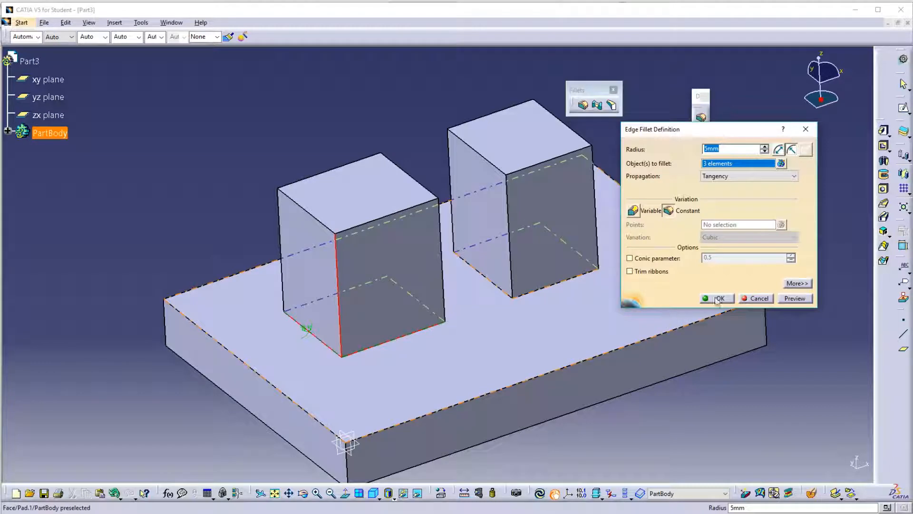
{"action": "left_click", "coordinate": [717, 299]}
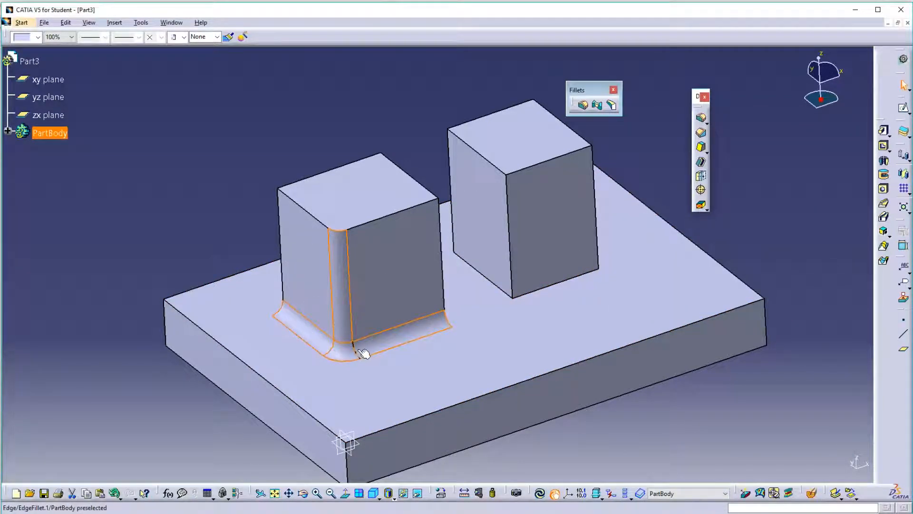
Remove the front vertical corner edge from the block's base fillet.
{"action": "double_click", "coordinate": [344, 276]}
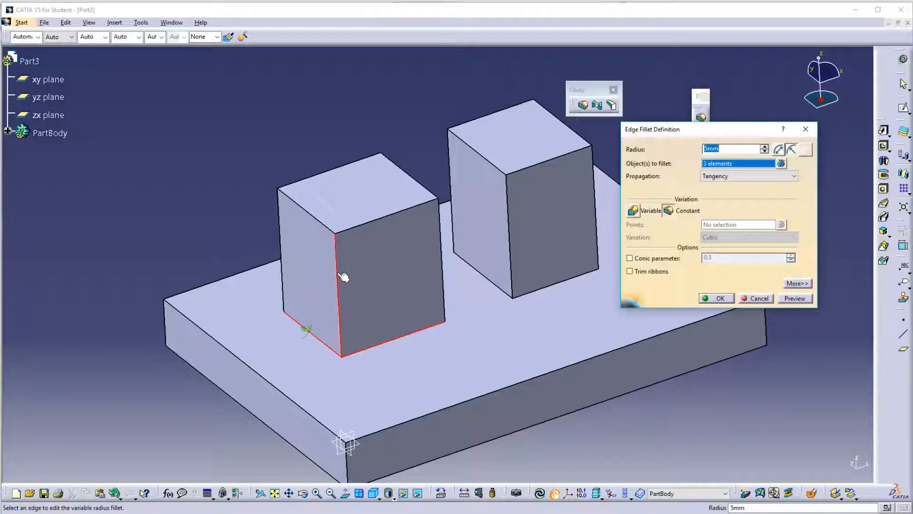
{"action": "left_click", "coordinate": [717, 298]}
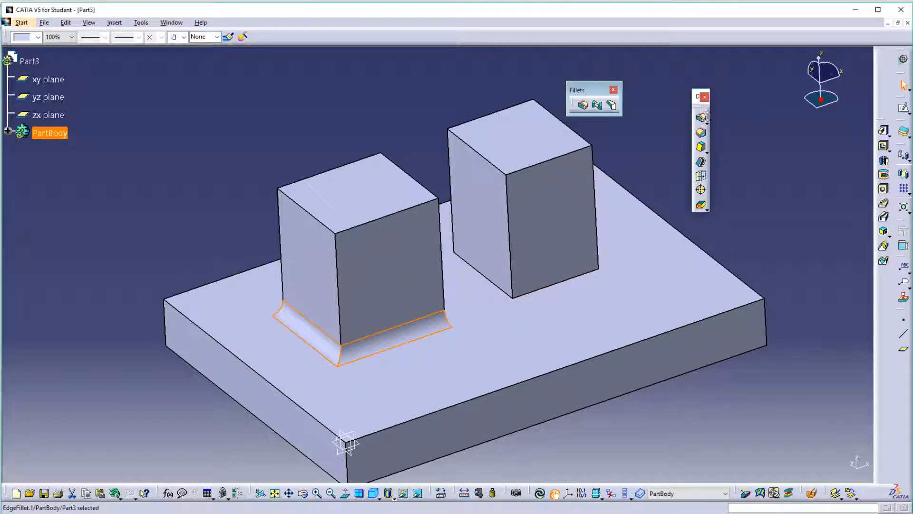
Set up a 5 mm edge fillet on the two front base edges of the block farther from the origin and check its edge list.
{"action": "left_click", "coordinate": [703, 119]}
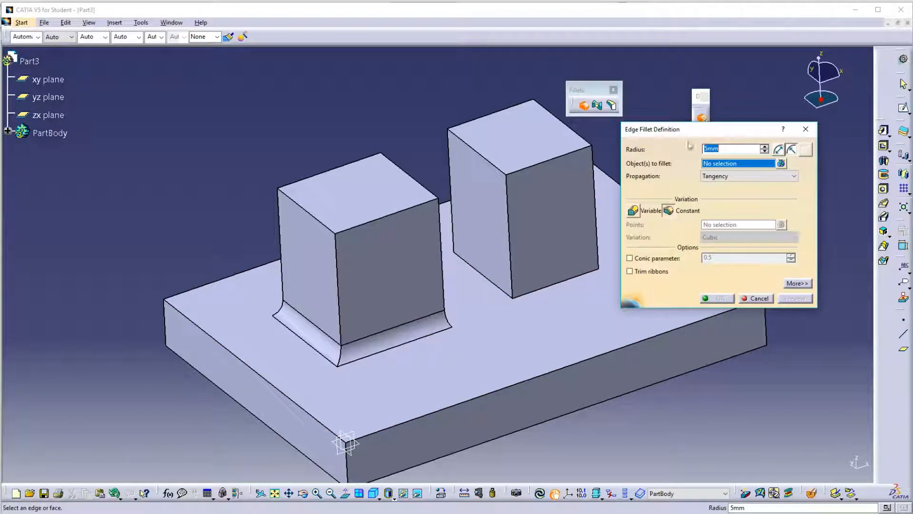
{"action": "left_click", "coordinate": [502, 292]}
{"action": "left_click", "coordinate": [539, 295]}
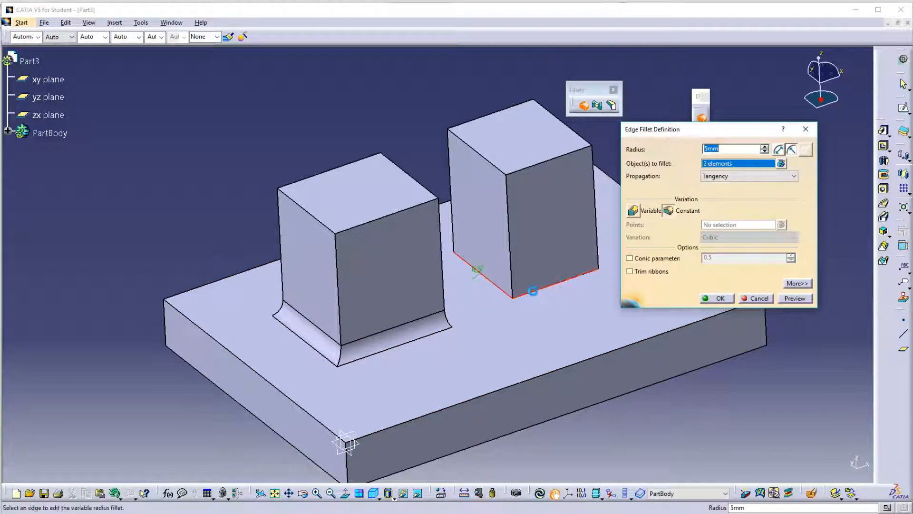
{"action": "left_click", "coordinate": [781, 163]}
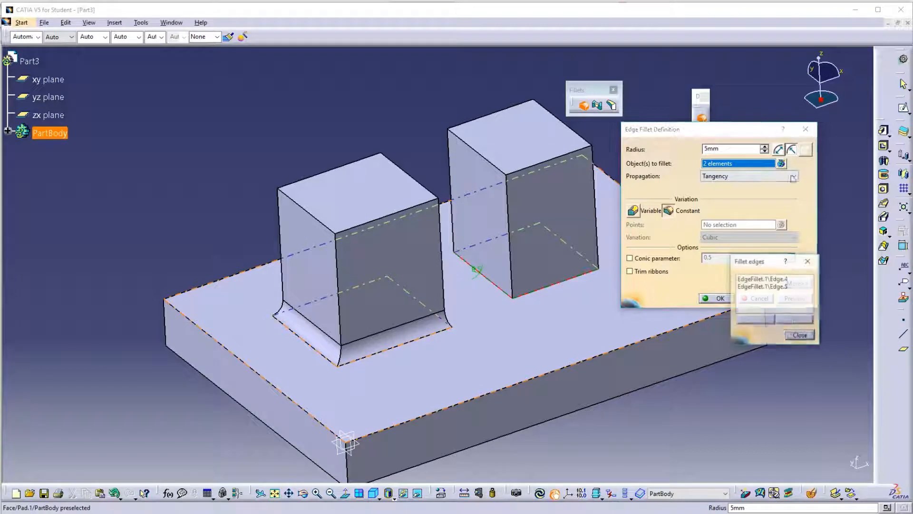
{"action": "left_click", "coordinate": [800, 336]}
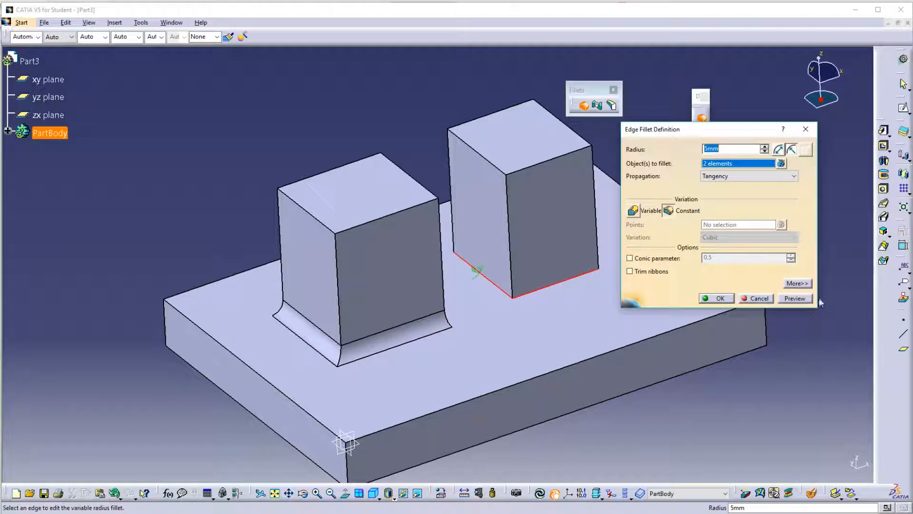
Set the block's front vertical corner edge as the edge to keep, preview the 5 mm base fillet and apply it.
{"action": "left_click", "coordinate": [797, 283]}
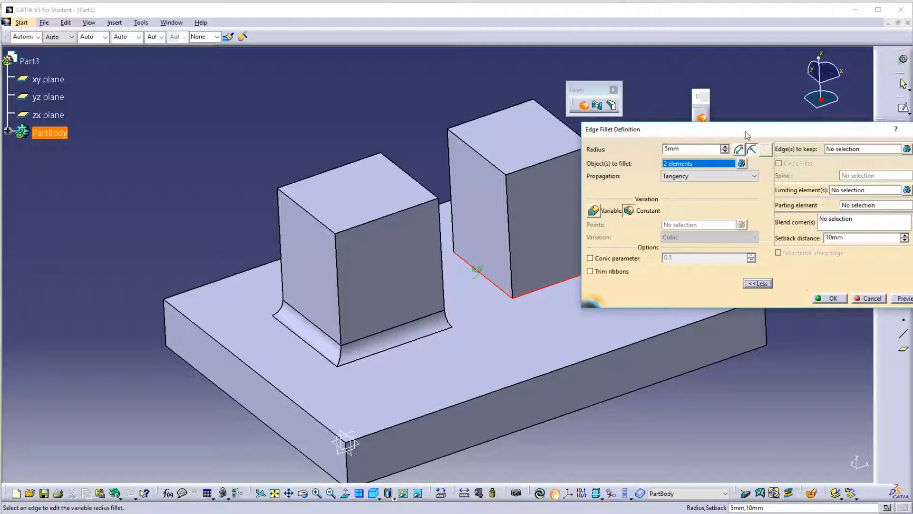
{"action": "left_click_drag", "start_coordinate": [747, 135], "coordinate": [249, 81]}
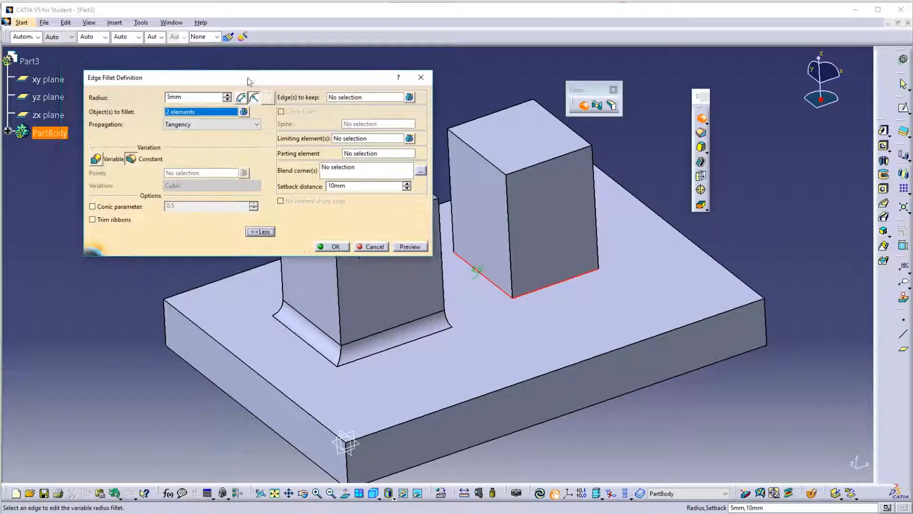
{"action": "left_click", "coordinate": [347, 97]}
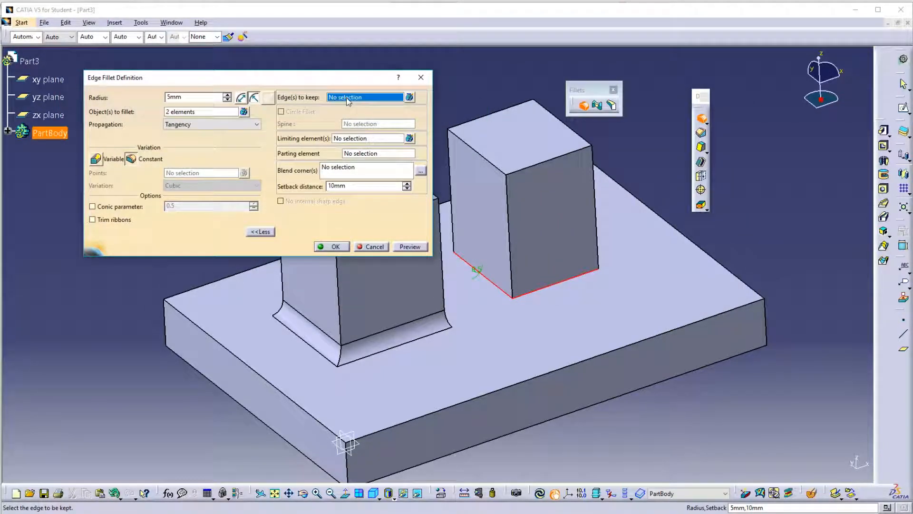
{"action": "left_click", "coordinate": [515, 221]}
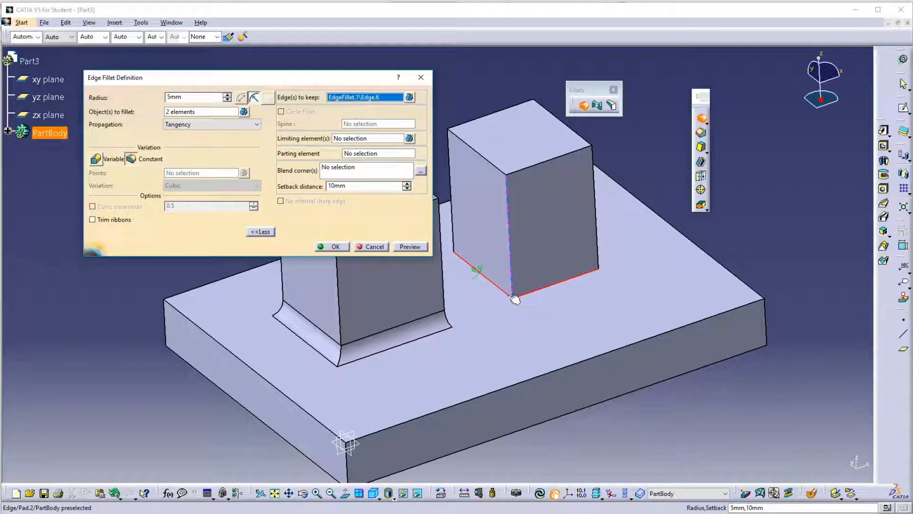
{"action": "left_click", "coordinate": [411, 247]}
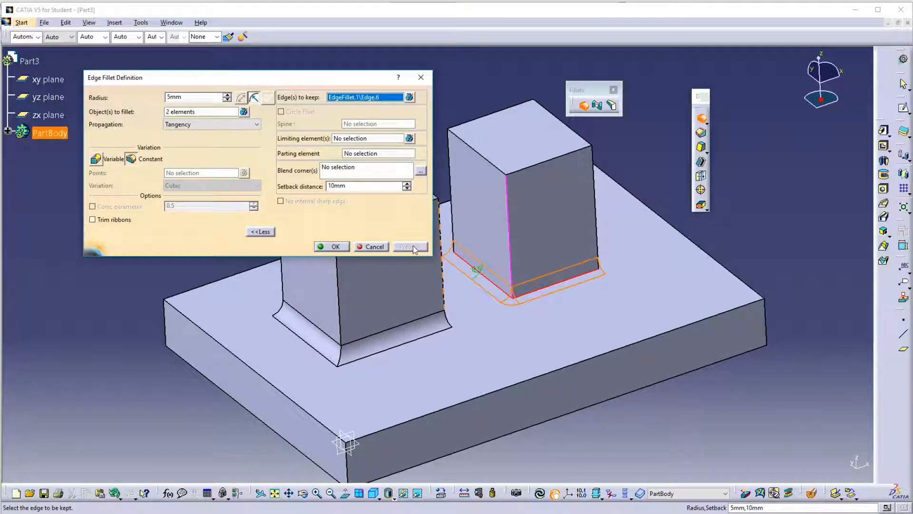
{"action": "left_click", "coordinate": [335, 247]}
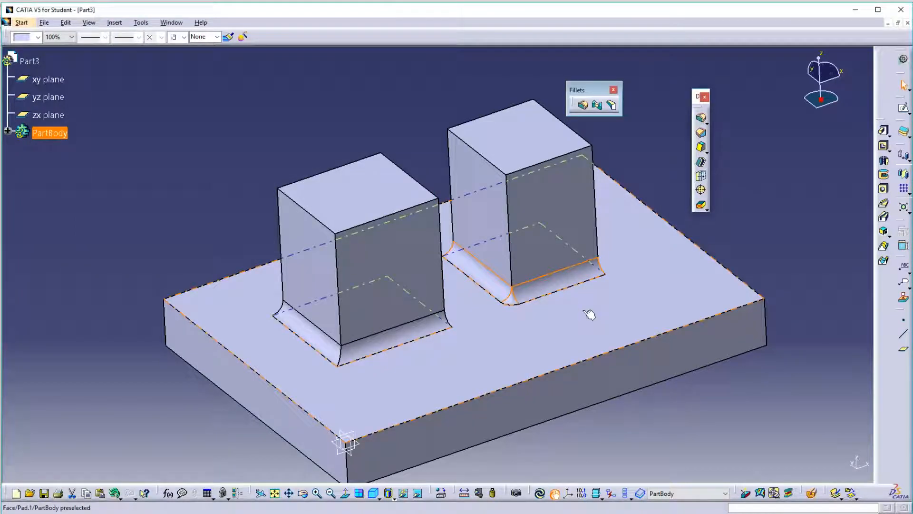
{"action": "left_click", "coordinate": [796, 392]}
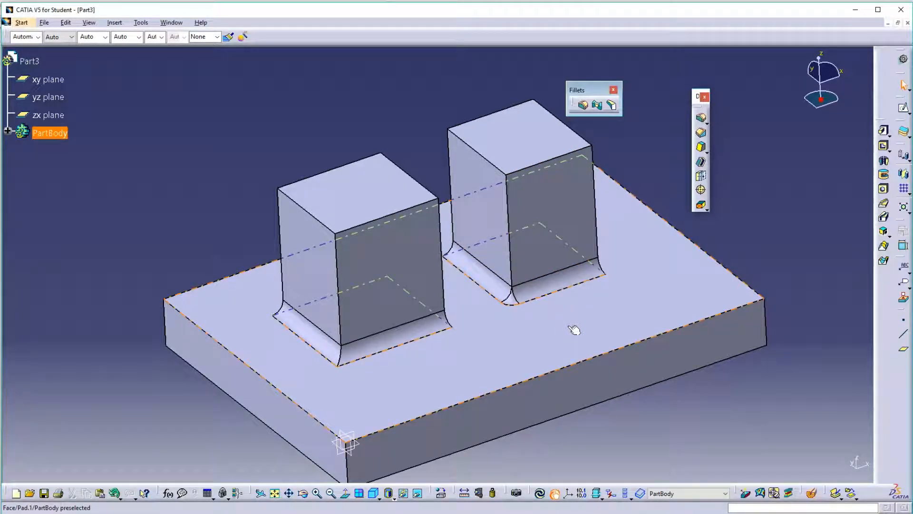
Sketch a circle of about 25 mm radius near the middle of the plate's underside and finish the sketch.
{"action": "middle_click_drag", "start_coordinate": [574, 329], "coordinate": [387, 75]}
{"action": "middle_click_drag", "start_coordinate": [504, 265], "coordinate": [481, 179]}
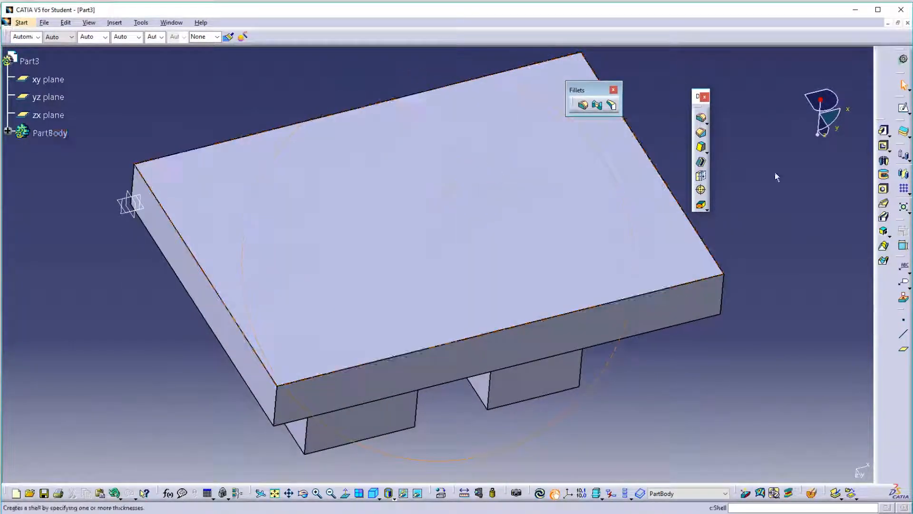
{"action": "left_click", "coordinate": [903, 108]}
{"action": "left_click", "coordinate": [375, 199]}
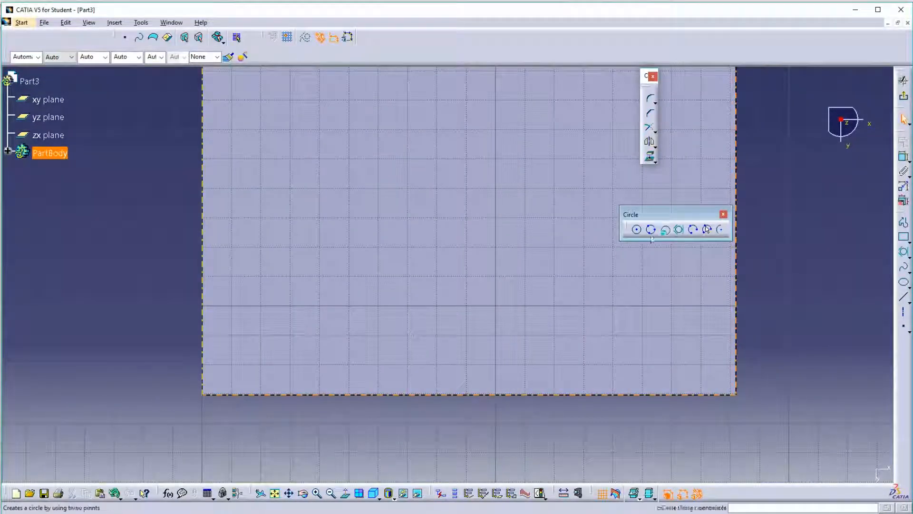
{"action": "left_click", "coordinate": [636, 229]}
{"action": "left_click", "coordinate": [490, 187]}
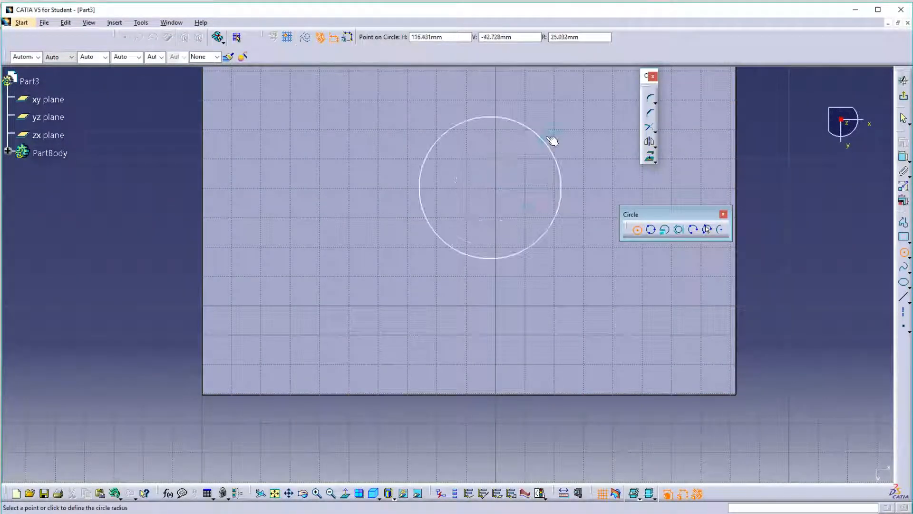
{"action": "left_click", "coordinate": [552, 140]}
{"action": "left_click", "coordinate": [904, 96]}
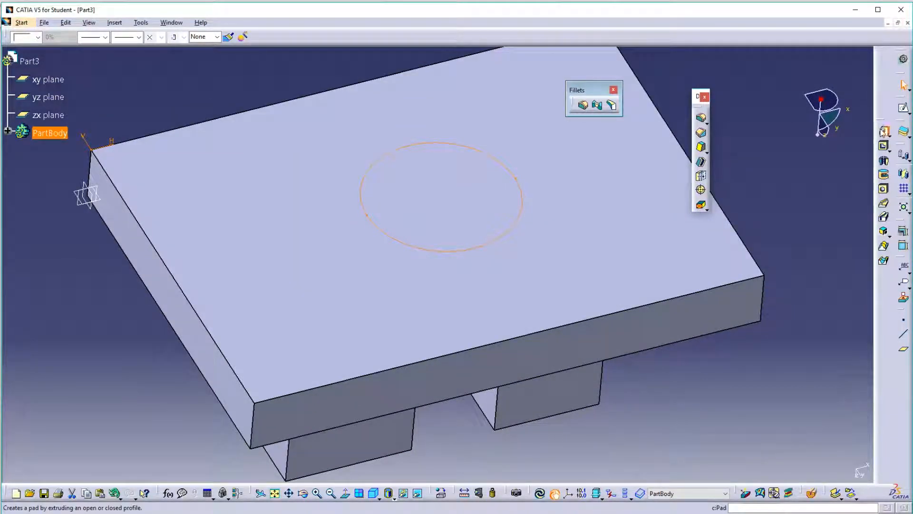
Pad the circle sketch on the plate's underside to a length of 5 mm.
{"action": "left_click", "coordinate": [883, 133]}
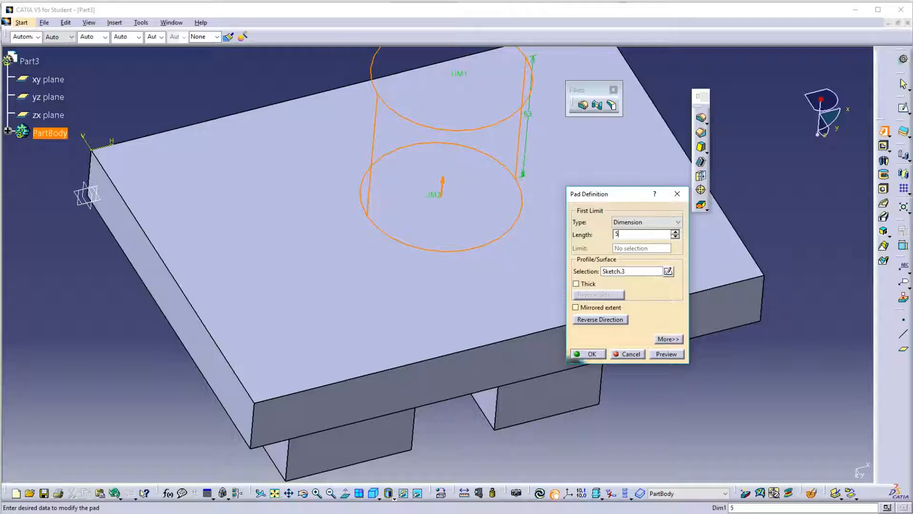
{"action": "left_click", "coordinate": [587, 354]}
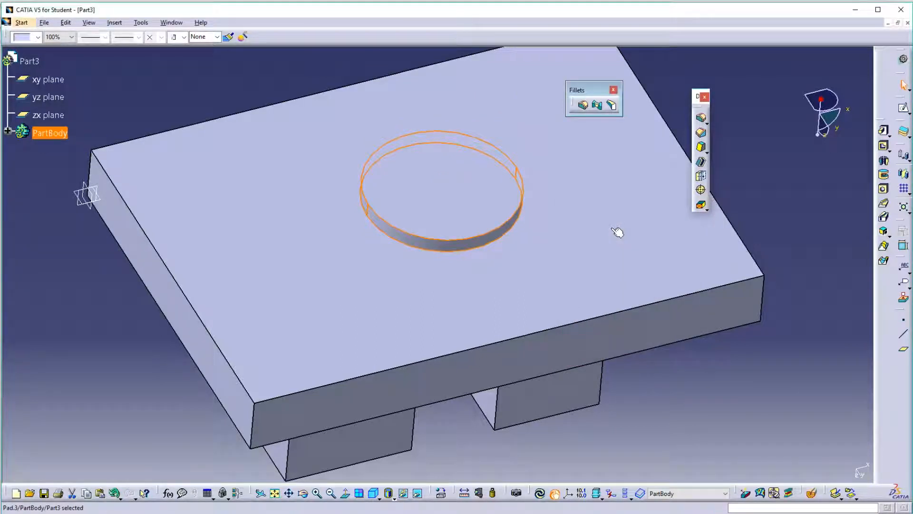
{"action": "key", "text": "Escape"}
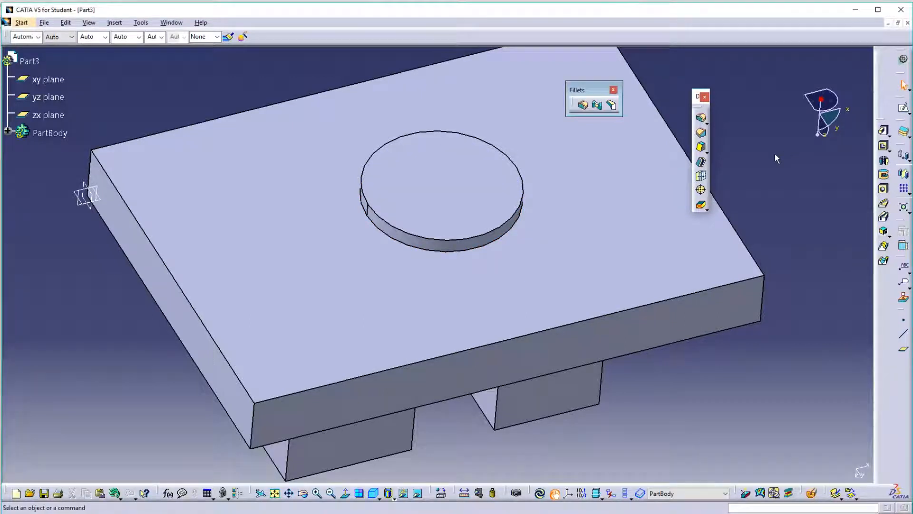
Try a 10 mm edge fillet on the disc's base edge and choose to add a keep edge explicitly.
{"action": "left_click", "coordinate": [584, 107]}
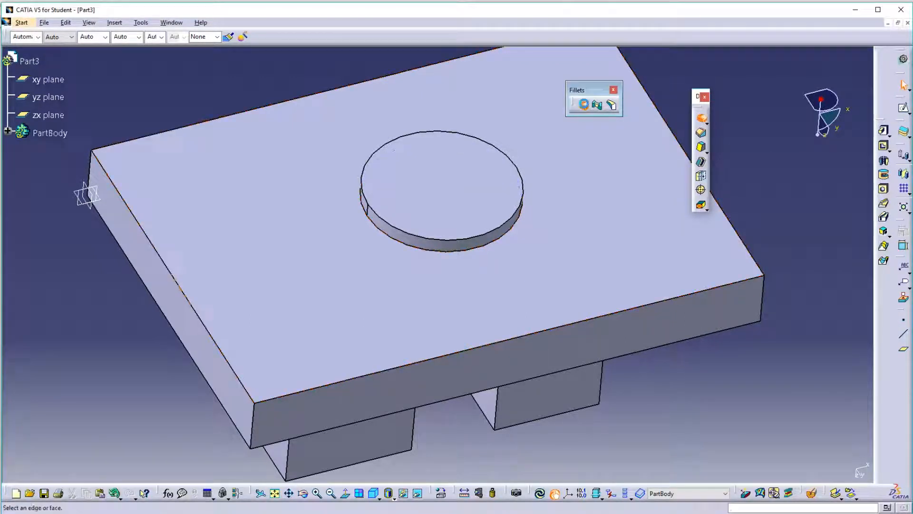
{"action": "left_click", "coordinate": [512, 235]}
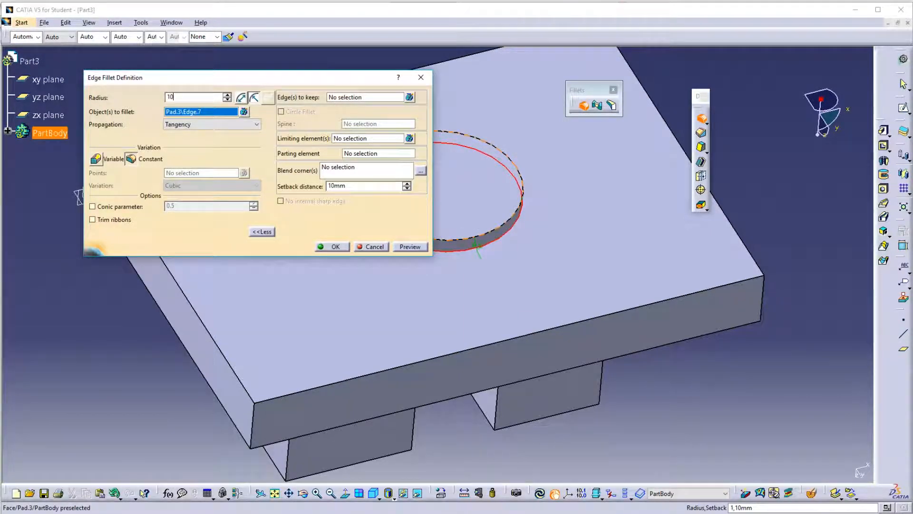
{"action": "key", "text": "Return"}
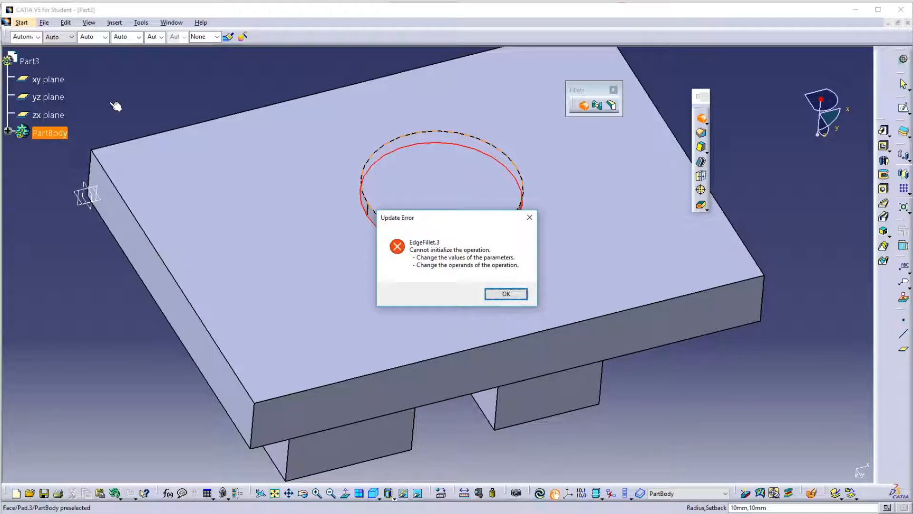
{"action": "left_click", "coordinate": [517, 294]}
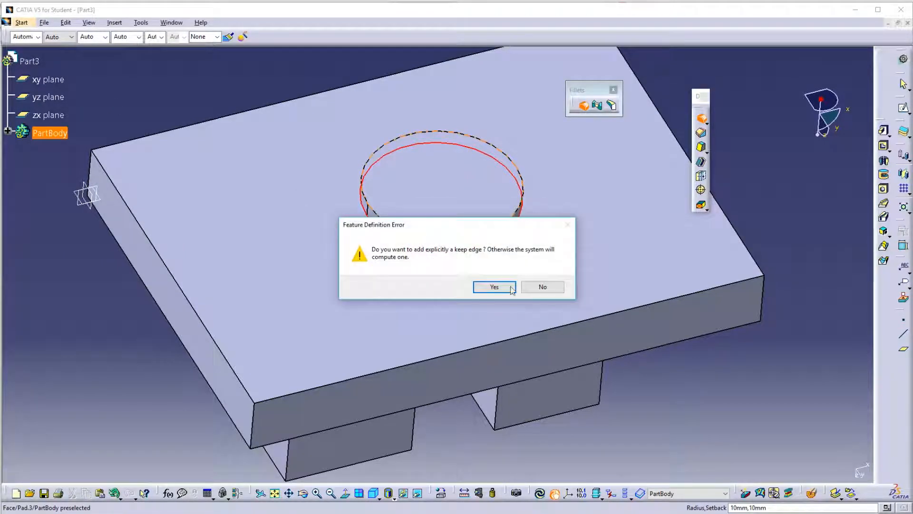
{"action": "left_click", "coordinate": [510, 288]}
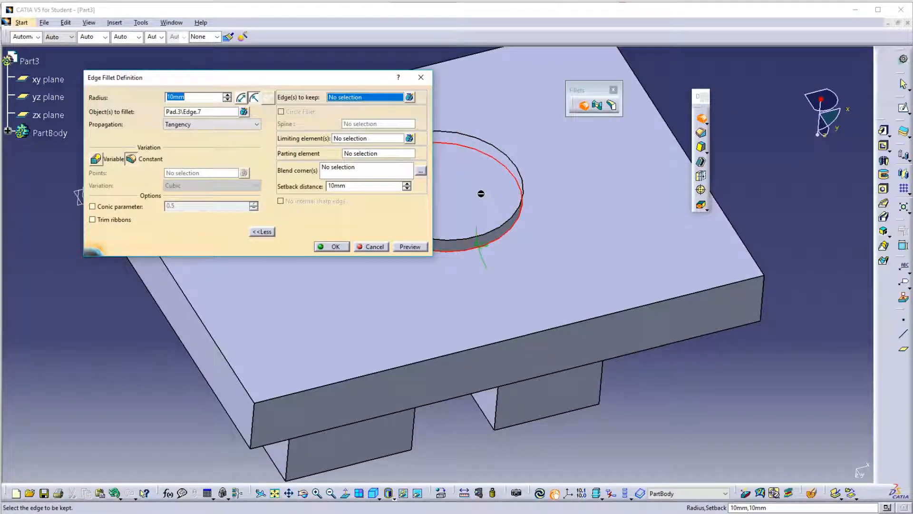
Select the disc's outer rim as the edge to keep, preview the 10 mm fillet and apply it.
{"action": "left_click_drag", "start_coordinate": [336, 79], "coordinate": [225, 85]}
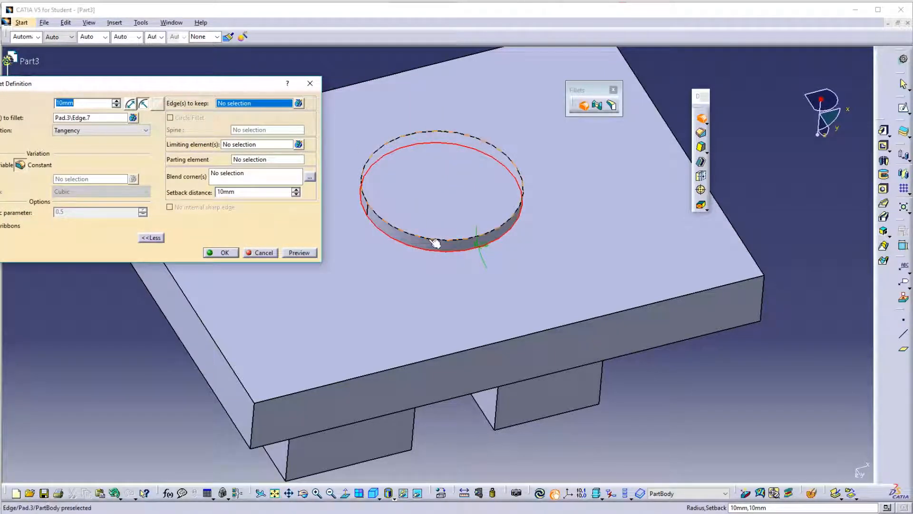
{"action": "left_click", "coordinate": [434, 243]}
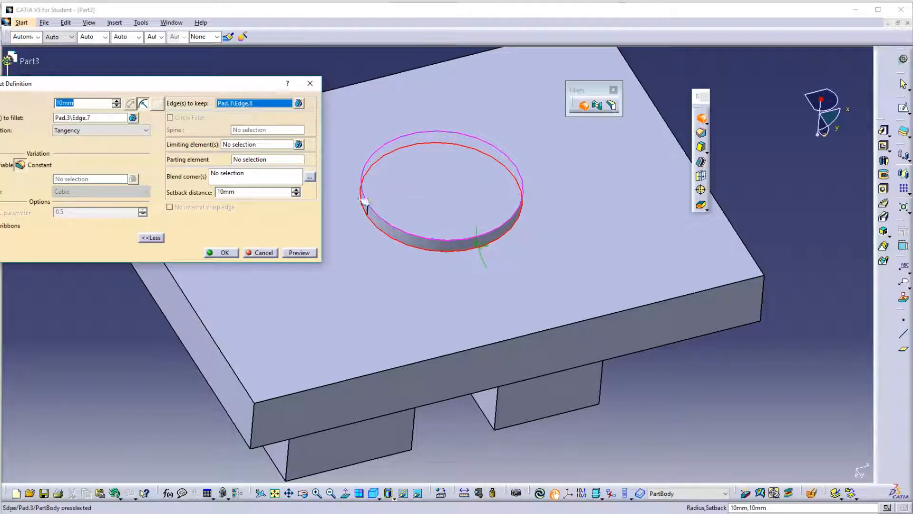
{"action": "left_click", "coordinate": [296, 253]}
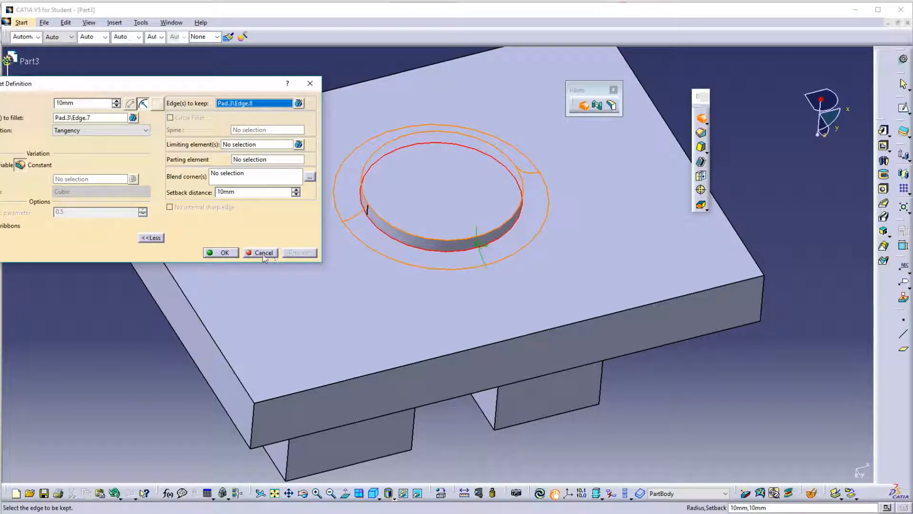
{"action": "left_click", "coordinate": [223, 252]}
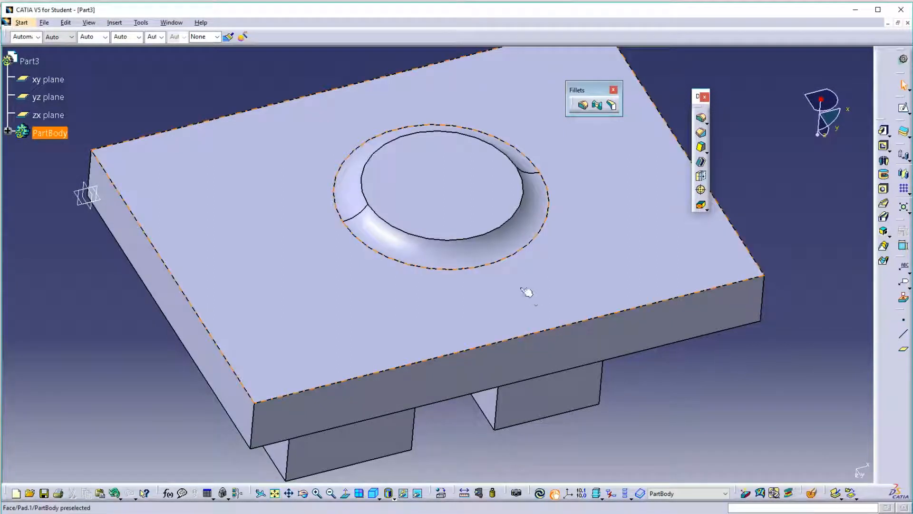
Edit the disc's sketch to move the circle toward the plate's long front edge, then update the part.
{"action": "double_click", "coordinate": [485, 188]}
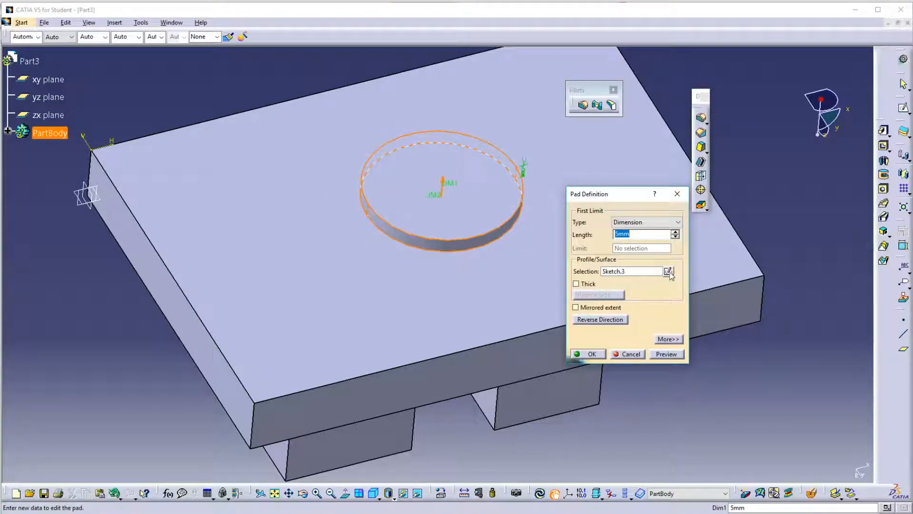
{"action": "left_click", "coordinate": [668, 271]}
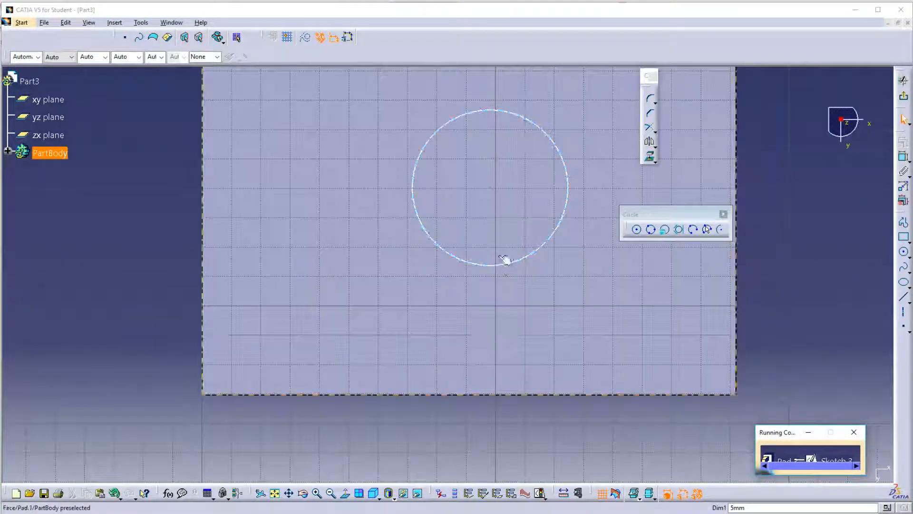
{"action": "left_click_drag", "start_coordinate": [492, 189], "coordinate": [486, 301]}
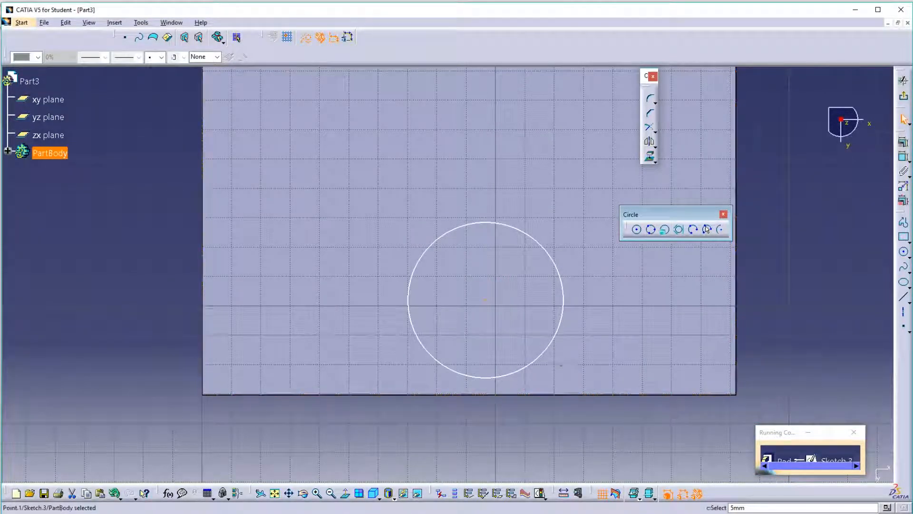
{"action": "left_click", "coordinate": [903, 96]}
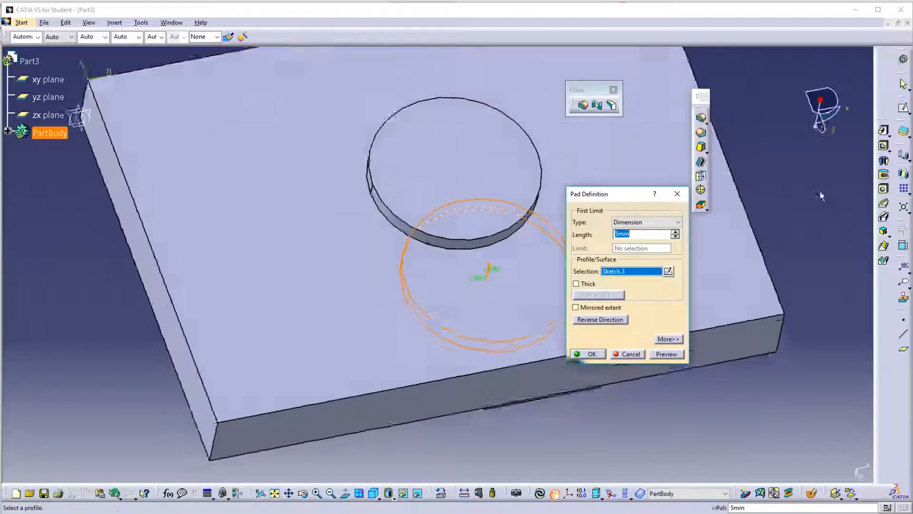
{"action": "left_click", "coordinate": [590, 354]}
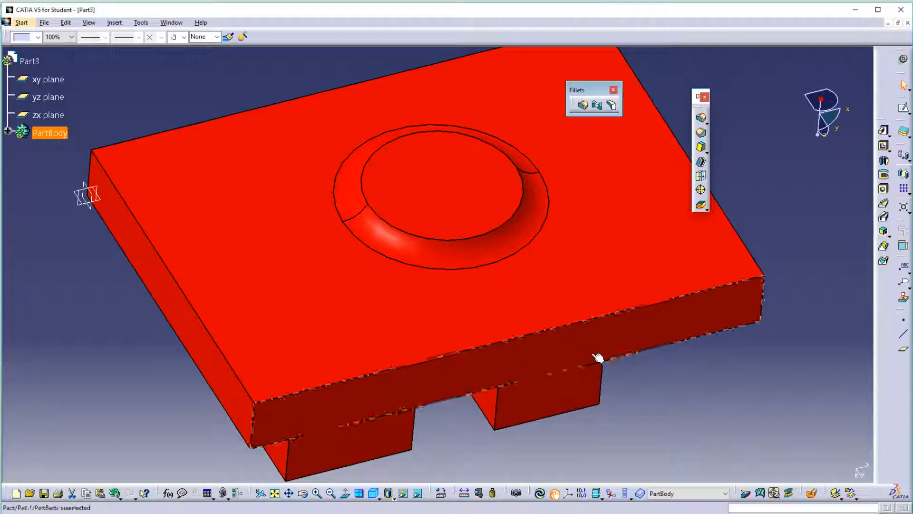
{"action": "left_click", "coordinate": [540, 494]}
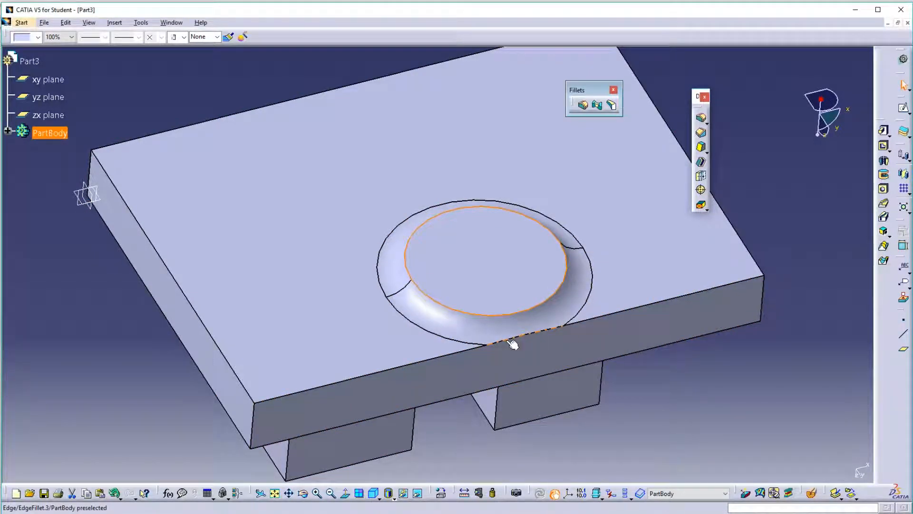
Edit the disc's sketch to move the circle slightly closer to the plate's long front edge, then update the part.
{"action": "middle_click_drag", "start_coordinate": [585, 318], "coordinate": [561, 326]}
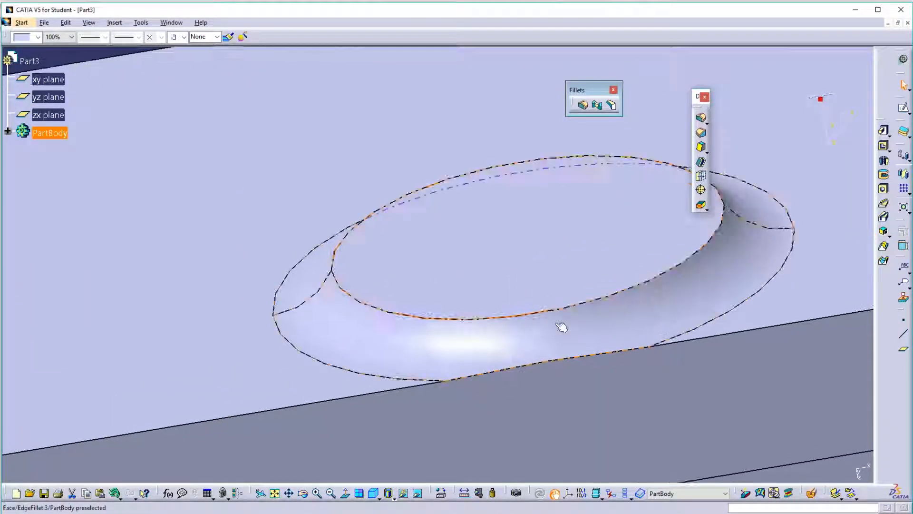
{"action": "double_click", "coordinate": [561, 288]}
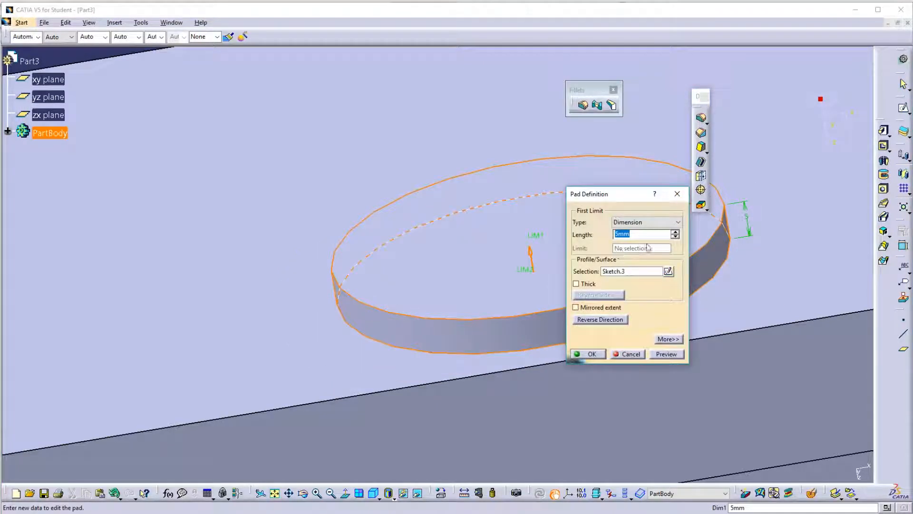
{"action": "left_click", "coordinate": [668, 271]}
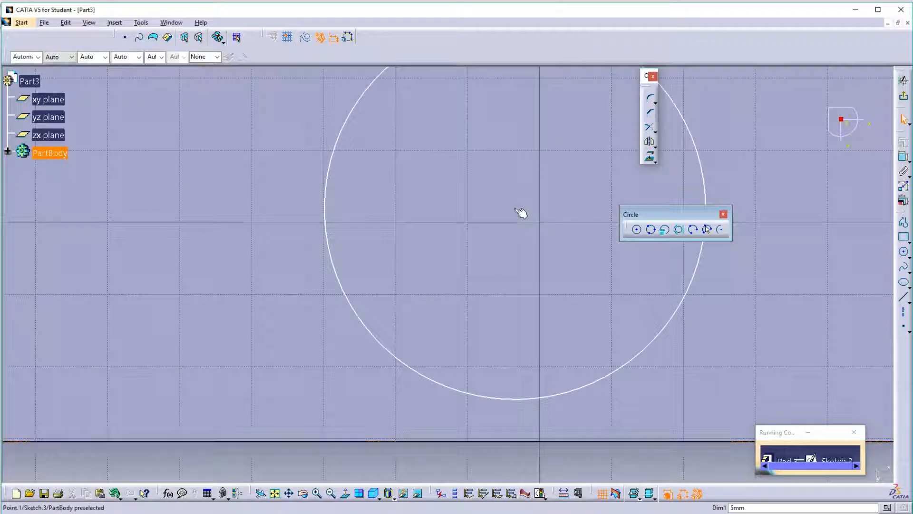
{"action": "left_click_drag", "start_coordinate": [520, 213], "coordinate": [515, 235]}
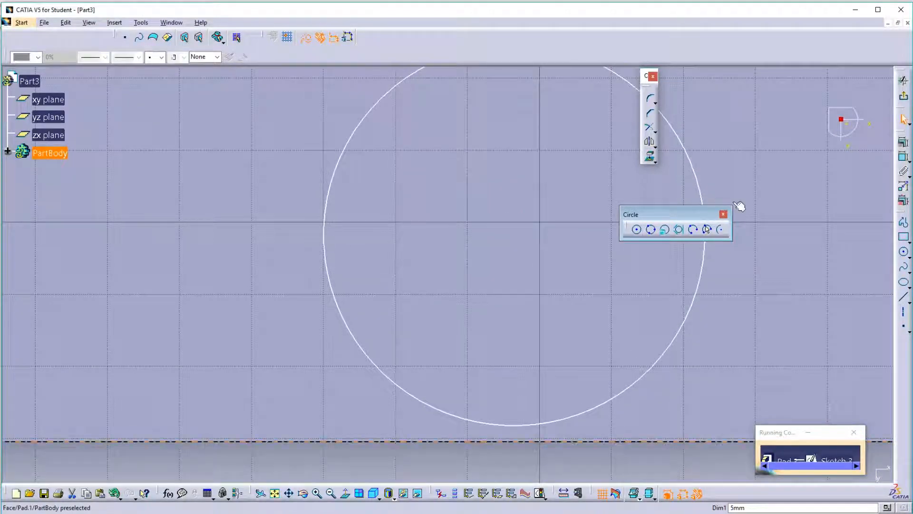
{"action": "left_click", "coordinate": [903, 100]}
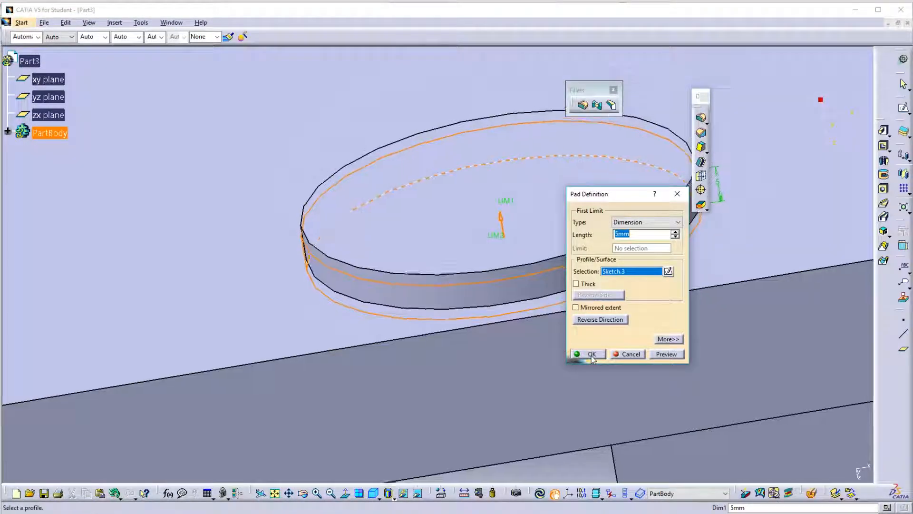
{"action": "left_click", "coordinate": [591, 354]}
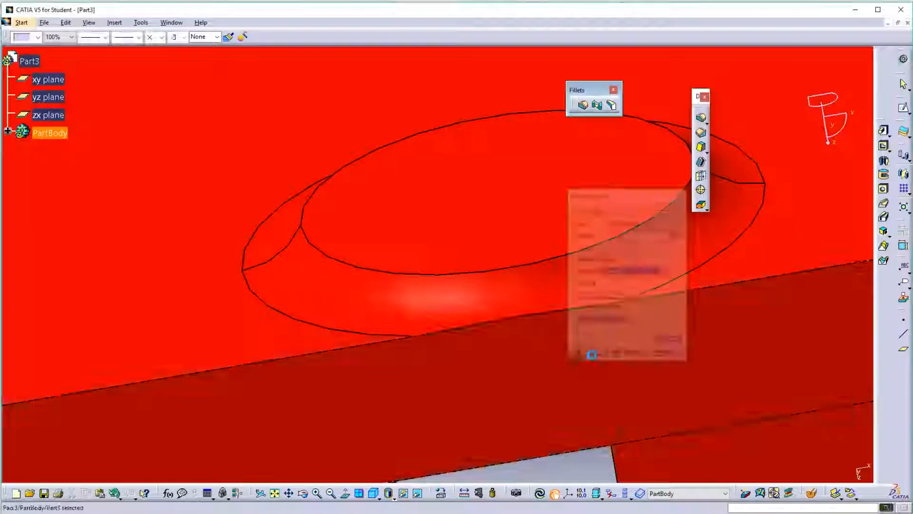
{"action": "left_click", "coordinate": [541, 495]}
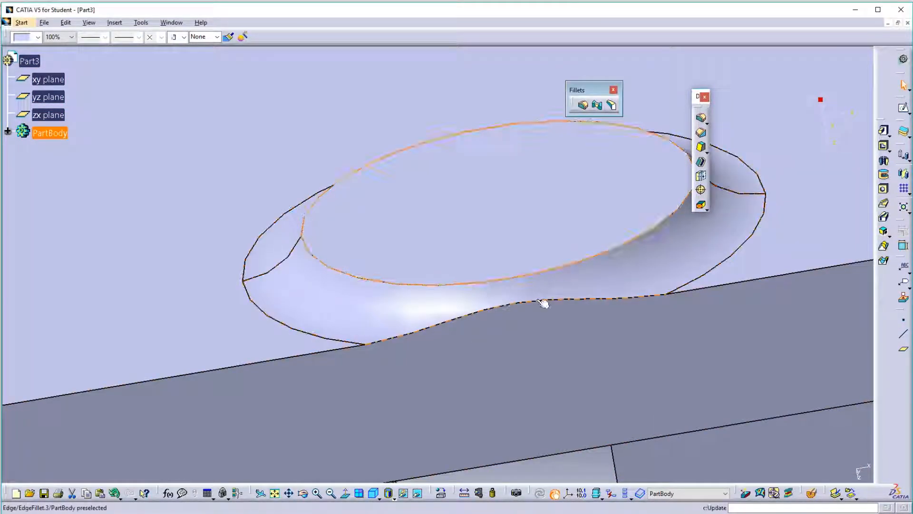
{"action": "middle_click_drag", "start_coordinate": [519, 284], "coordinate": [564, 351]}
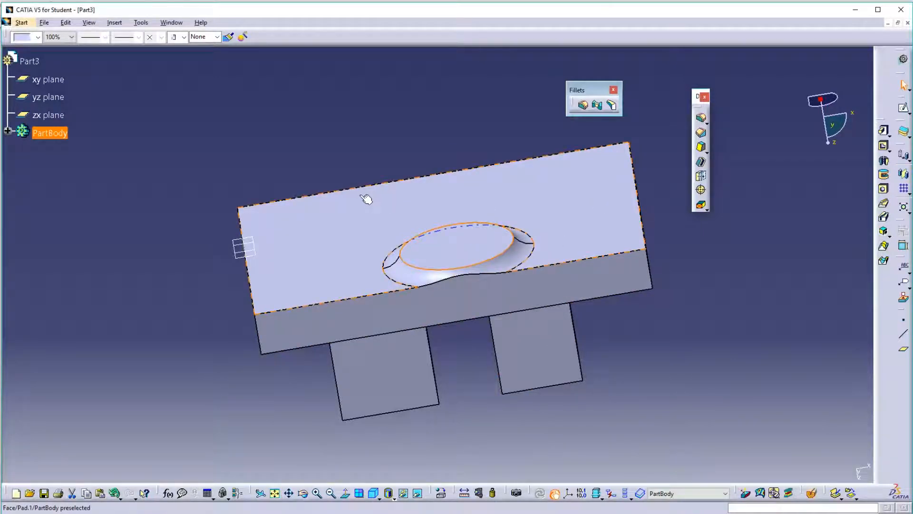
{"action": "left_click", "coordinate": [903, 108]}
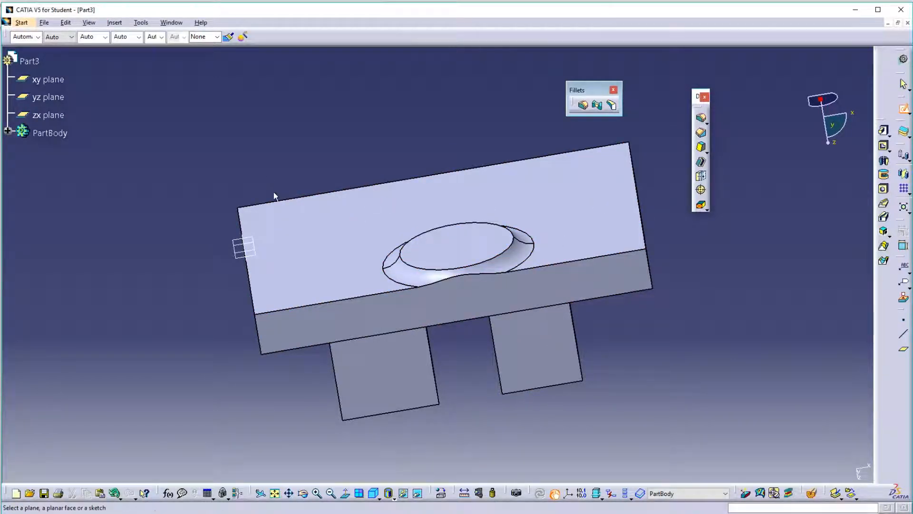
{"action": "left_click", "coordinate": [307, 209]}
{"action": "mouse_move", "coordinate": [388, 173]}
{"action": "middle_mouse_down"}
{"action": "mouse_move", "coordinate": [416, 216]}
{"action": "mouse_move", "coordinate": [428, 199]}
{"action": "middle_mouse_up"}
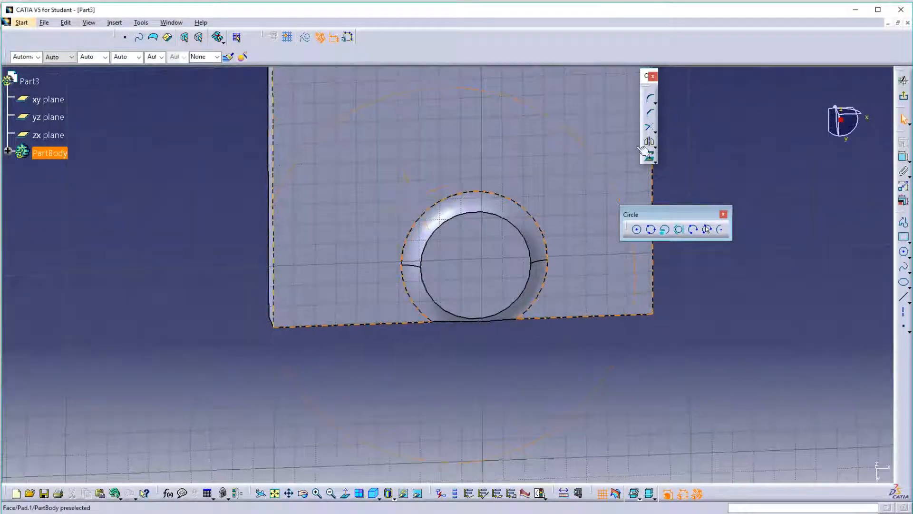
{"action": "left_click", "coordinate": [904, 98]}
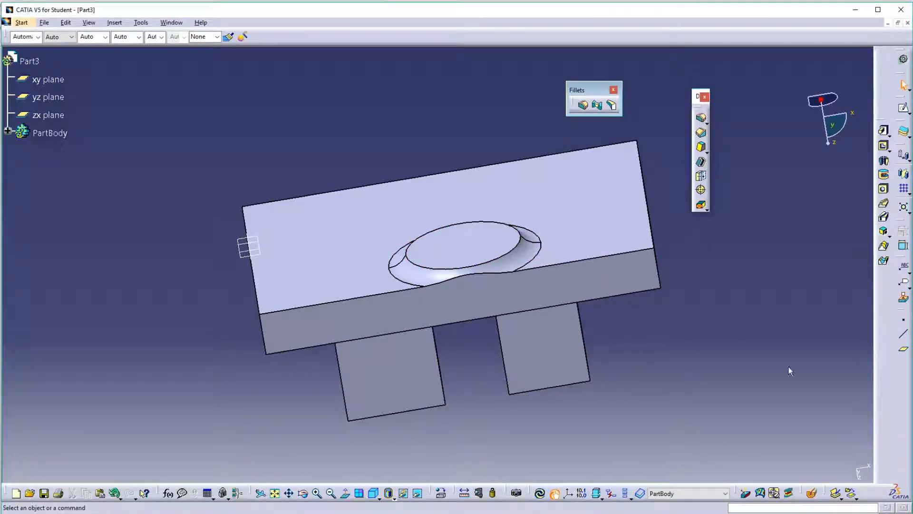
Reopen the disc's sketch and move the circle along the long front edge toward the plate's front corner near the origin side.
{"action": "double_click", "coordinate": [513, 243]}
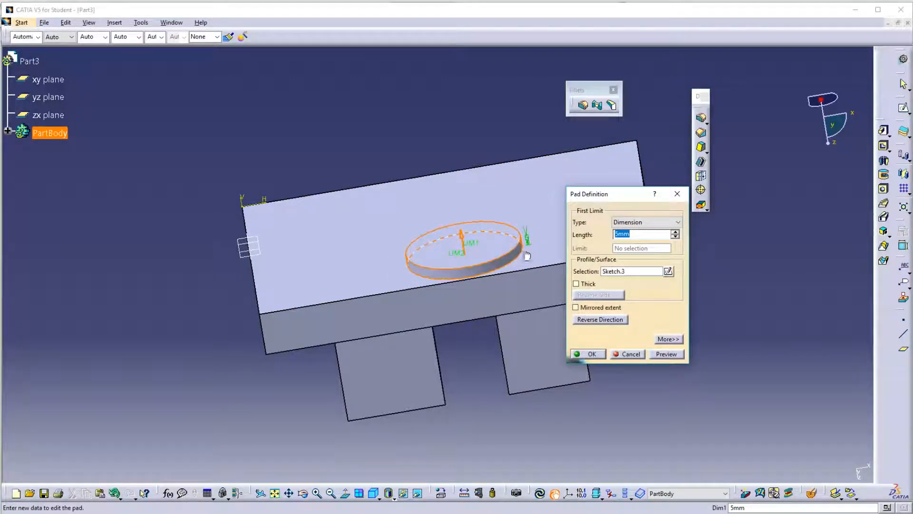
{"action": "left_click", "coordinate": [668, 271]}
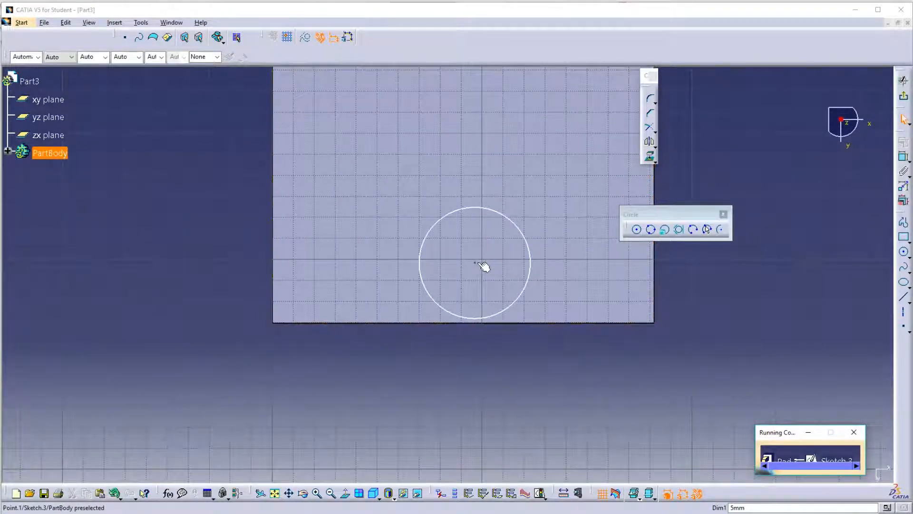
{"action": "left_click_drag", "start_coordinate": [482, 267], "coordinate": [366, 261]}
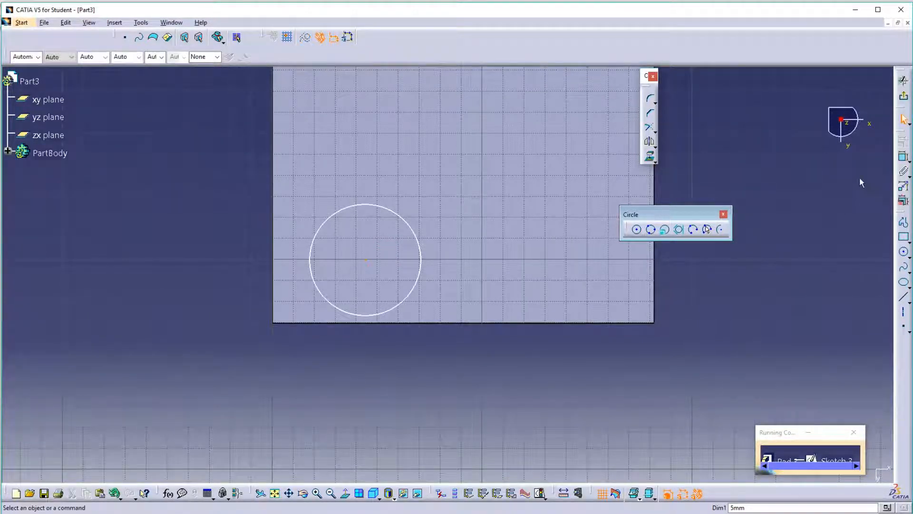
Add a second circle of about 34 mm radius near the plate's far short edge and apply the 5 mm pad.
{"action": "left_click", "coordinate": [903, 252]}
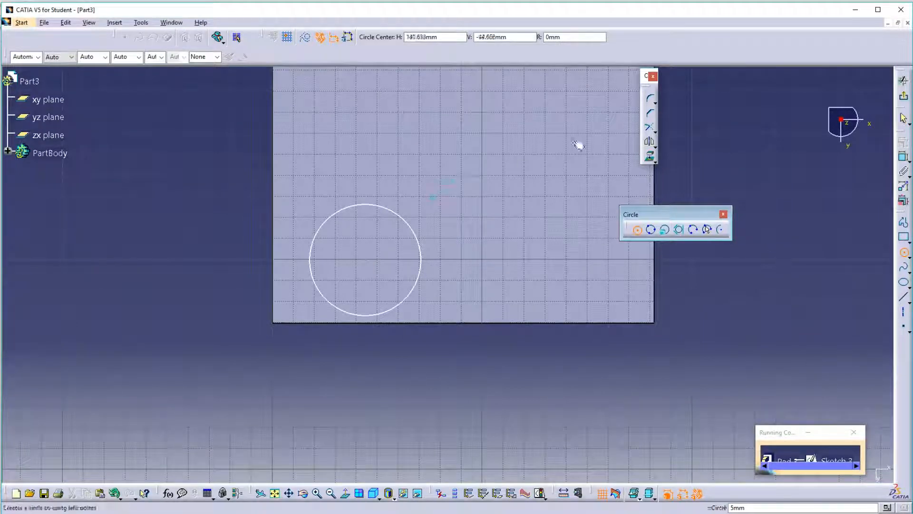
{"action": "left_click", "coordinate": [574, 156]}
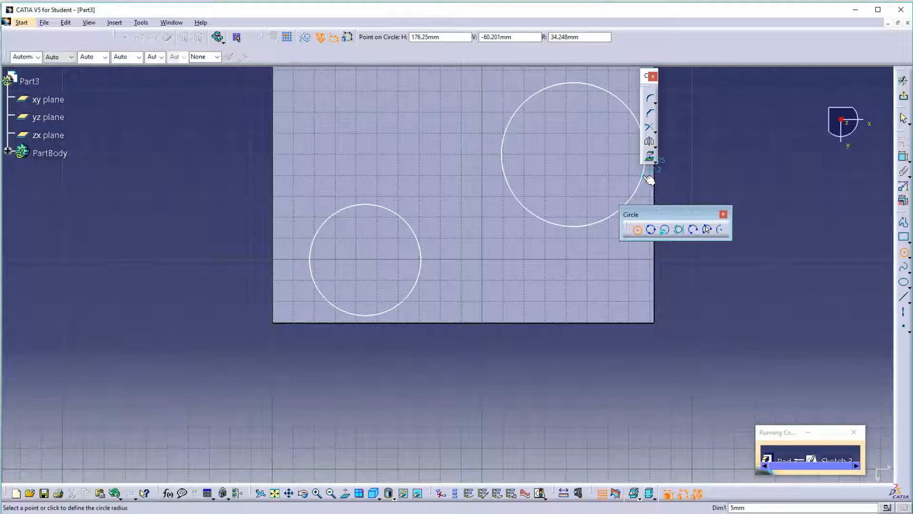
{"action": "left_click", "coordinate": [649, 180]}
{"action": "left_click", "coordinate": [904, 96]}
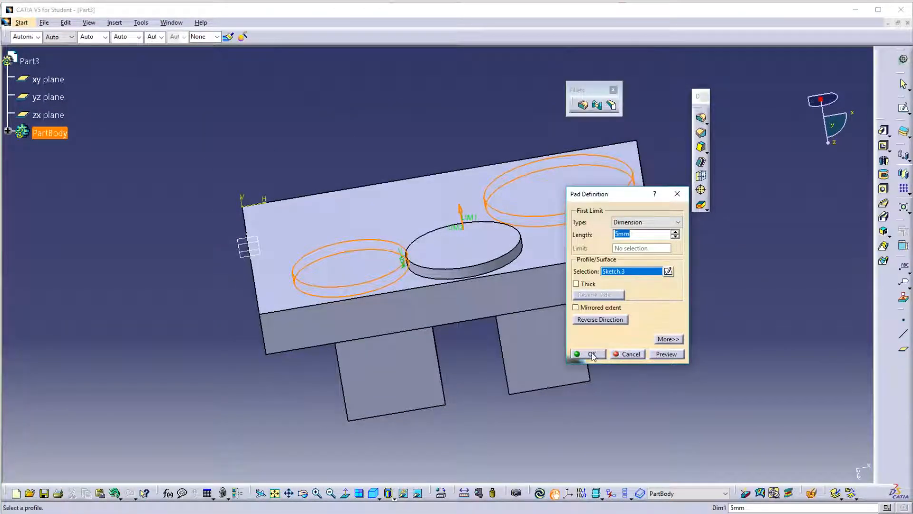
{"action": "left_click", "coordinate": [592, 352]}
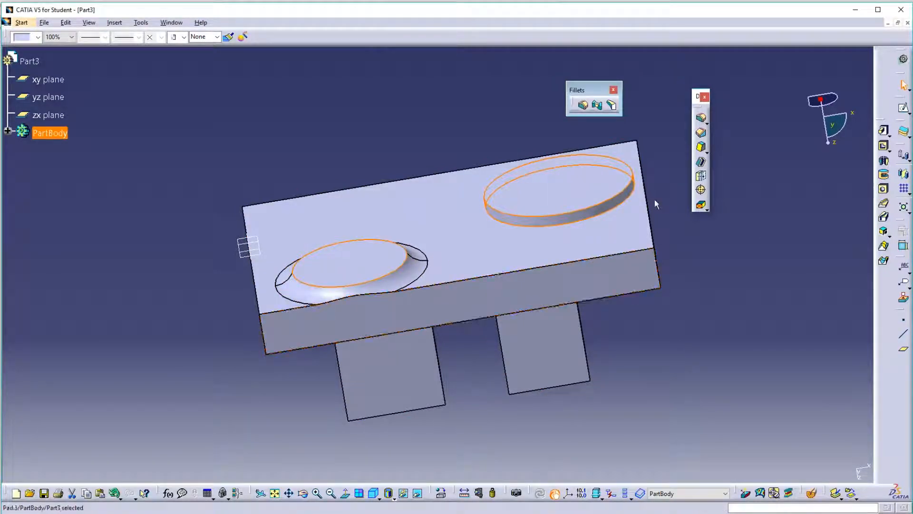
{"action": "middle_click_drag", "start_coordinate": [654, 201], "coordinate": [618, 292]}
{"action": "left_click", "coordinate": [785, 293]}
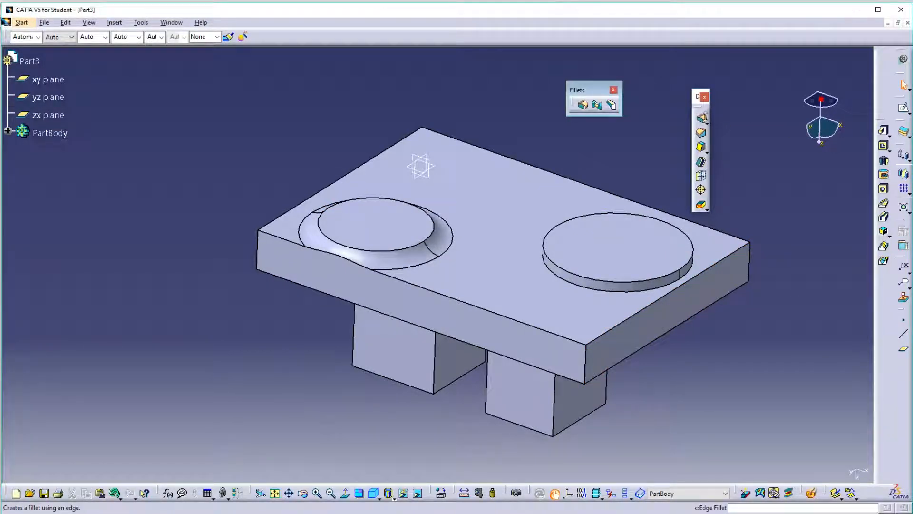
Round the plate's short edge beside the larger disc with a 10 mm edge fillet.
{"action": "left_click", "coordinate": [701, 119]}
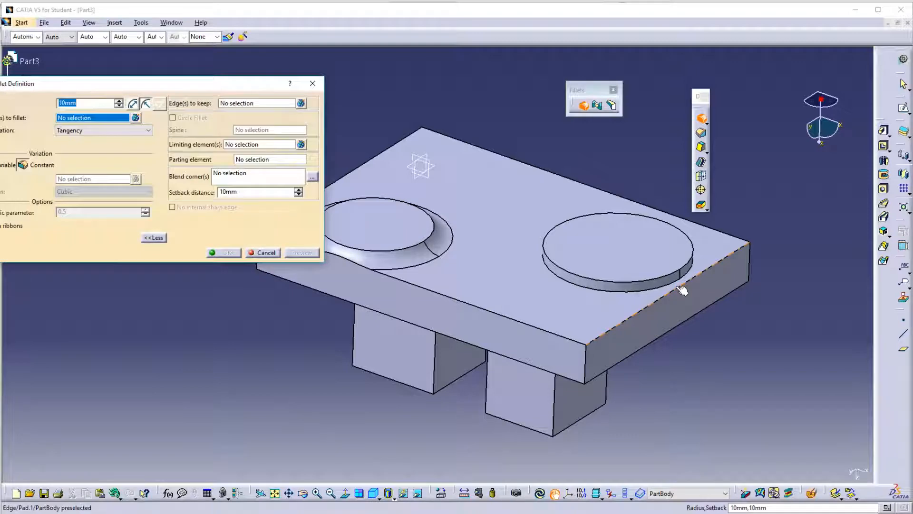
{"action": "left_click", "coordinate": [680, 288]}
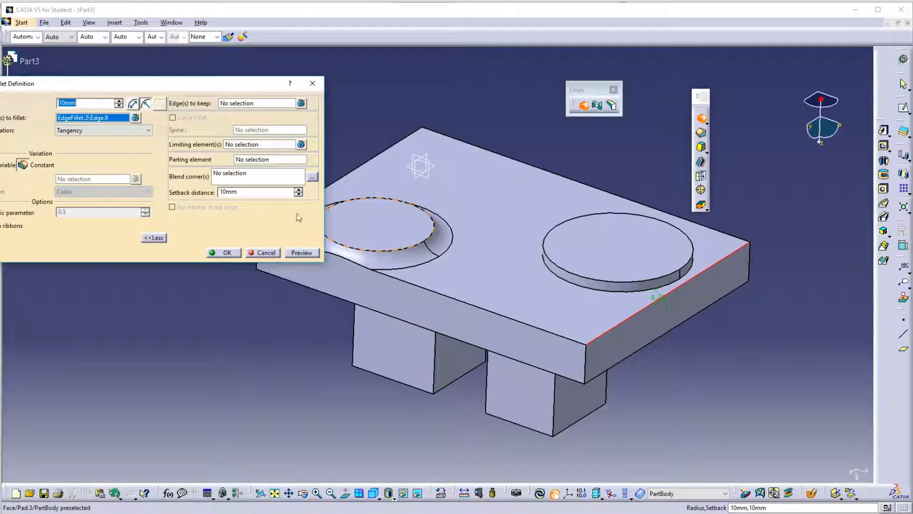
{"action": "left_click", "coordinate": [228, 253]}
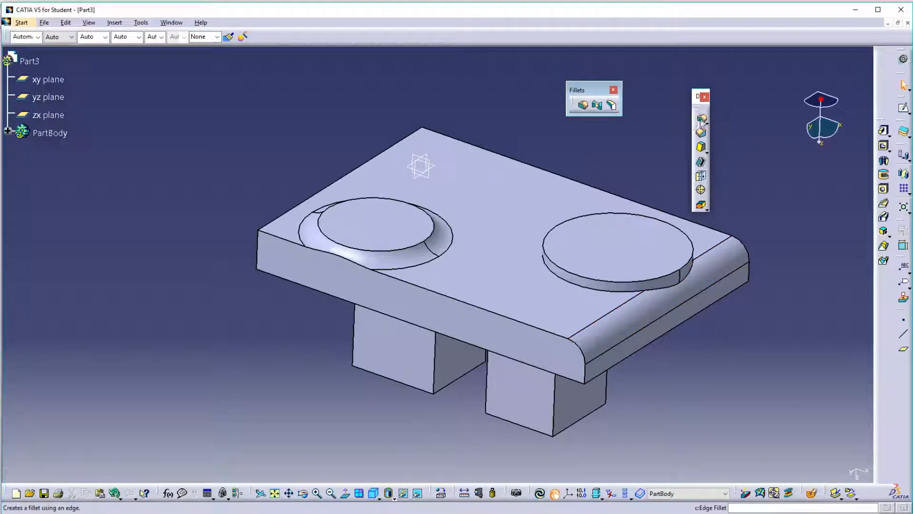
Fillet the larger disc's base edge with a 10 mm radius, keeping the disc's outer rim edge.
{"action": "left_click", "coordinate": [702, 119]}
{"action": "left_click", "coordinate": [588, 288]}
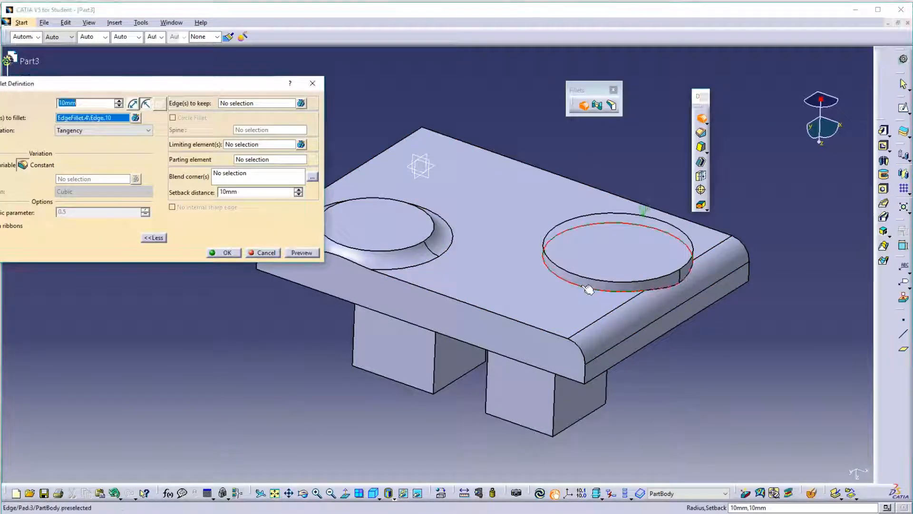
{"action": "left_click", "coordinate": [264, 104]}
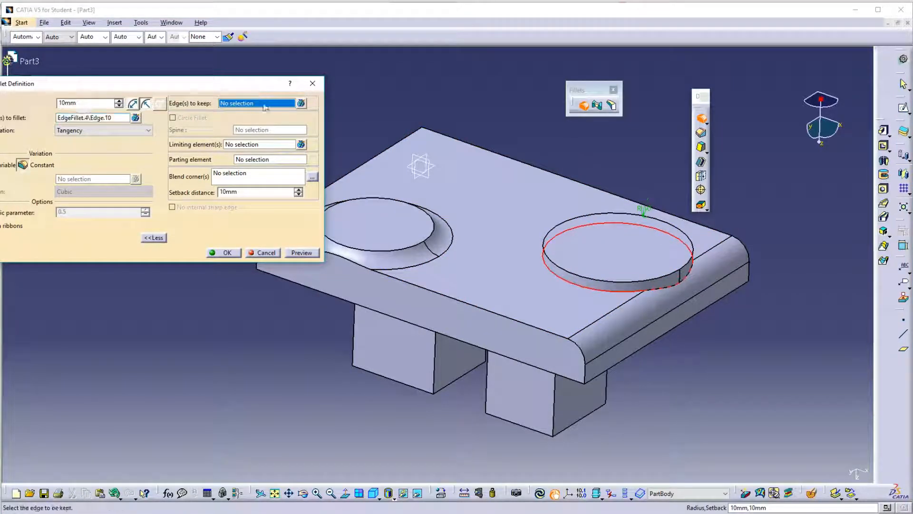
{"action": "left_click", "coordinate": [588, 281]}
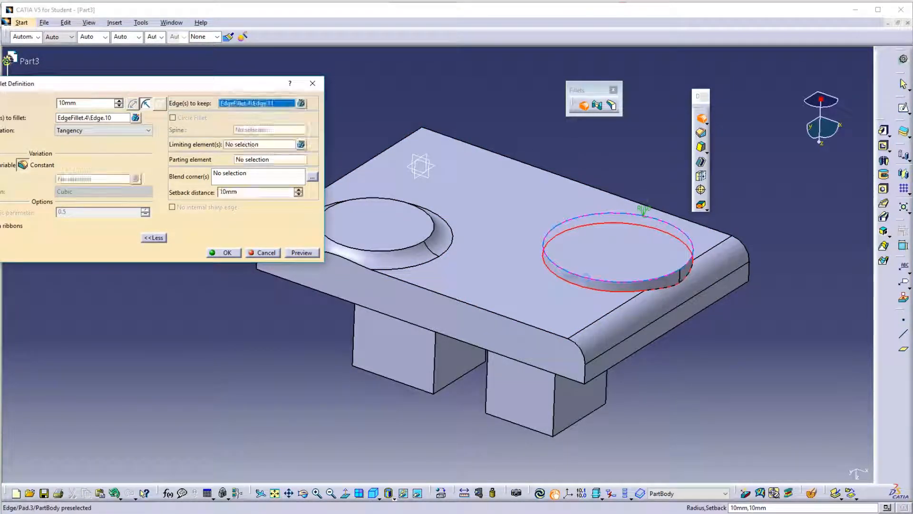
{"action": "left_click", "coordinate": [226, 252]}
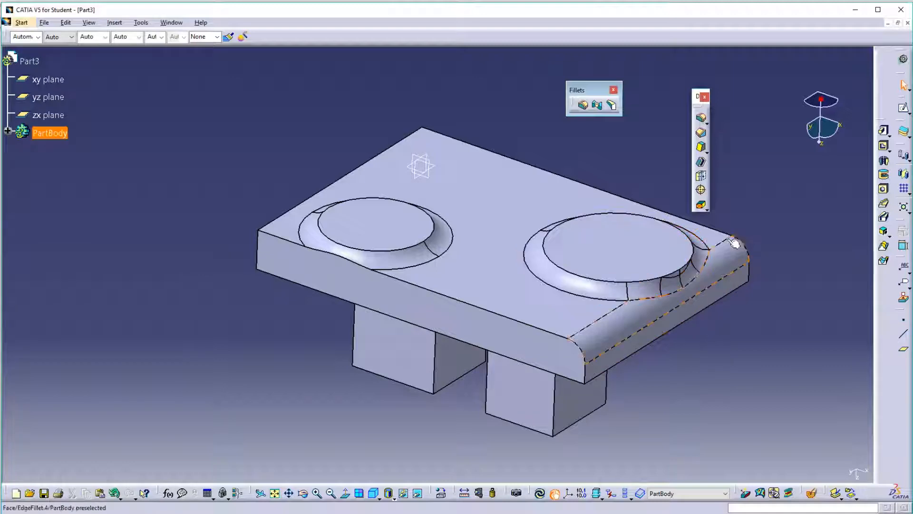
Try a 10 mm edge fillet on the plate's long front edge beside the smaller disc and inspect the blend there.
{"action": "middle_click_drag", "start_coordinate": [723, 281], "coordinate": [568, 298]}
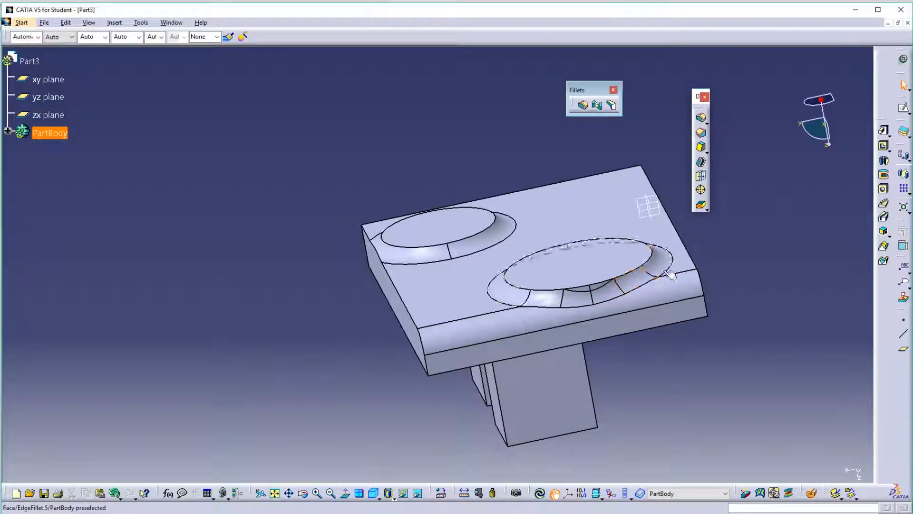
{"action": "middle_click_drag", "start_coordinate": [451, 342], "coordinate": [652, 288]}
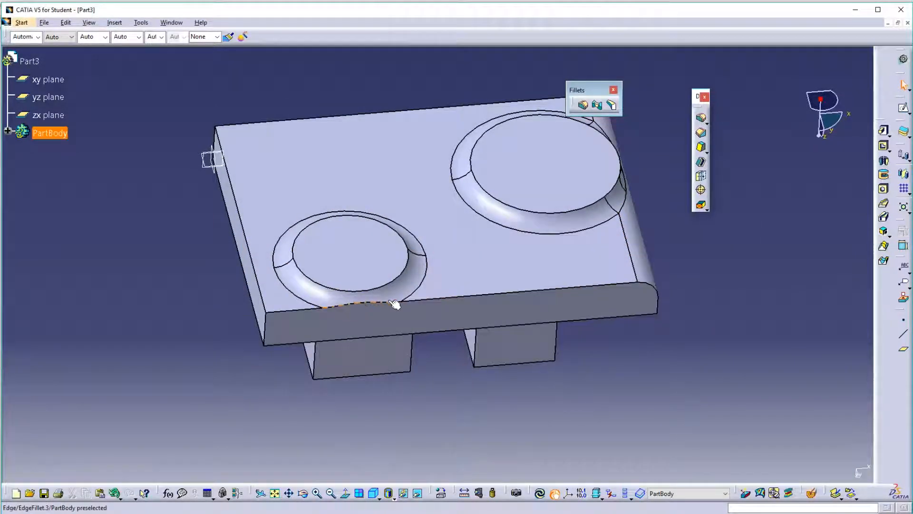
{"action": "left_click", "coordinate": [702, 119]}
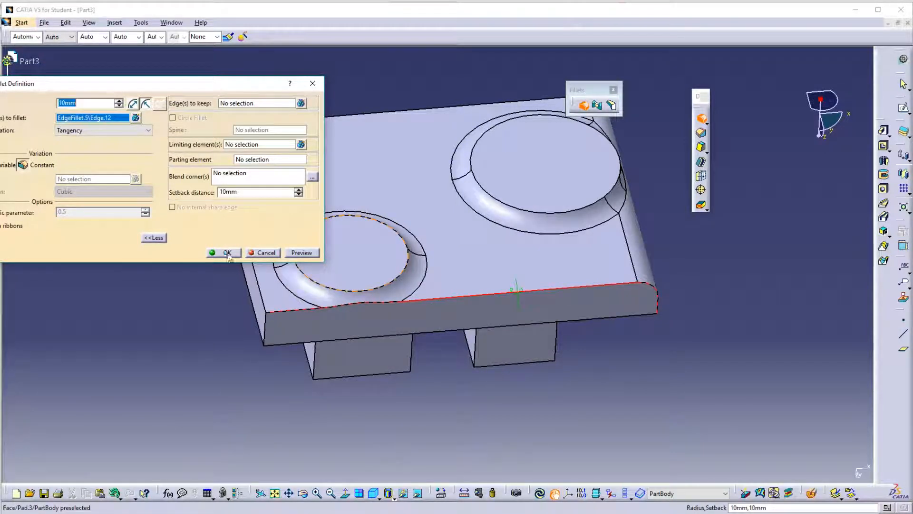
{"action": "left_click", "coordinate": [227, 252]}
{"action": "middle_click_drag", "start_coordinate": [435, 359], "coordinate": [306, 264]}
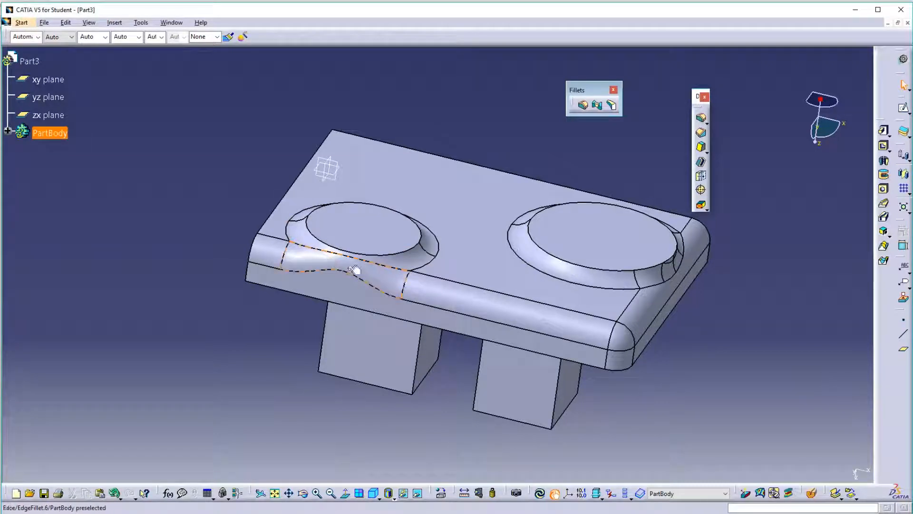
{"action": "middle_click_drag", "start_coordinate": [355, 270], "coordinate": [371, 289]}
Apply a 10 mm edge fillet to the plate's edge beside the nearer block, using the block's two opposite side faces as limiting elements.
{"action": "middle_click_drag", "start_coordinate": [587, 288], "coordinate": [523, 286]}
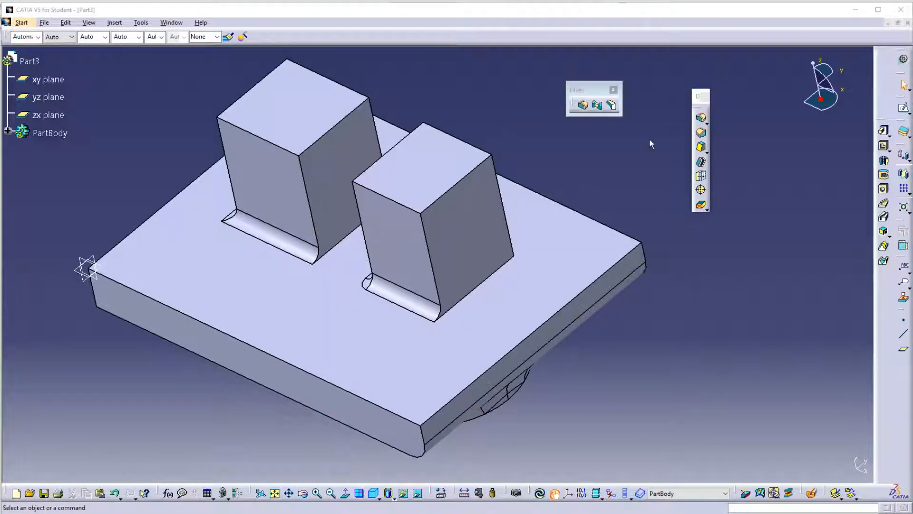
{"action": "left_click", "coordinate": [702, 118]}
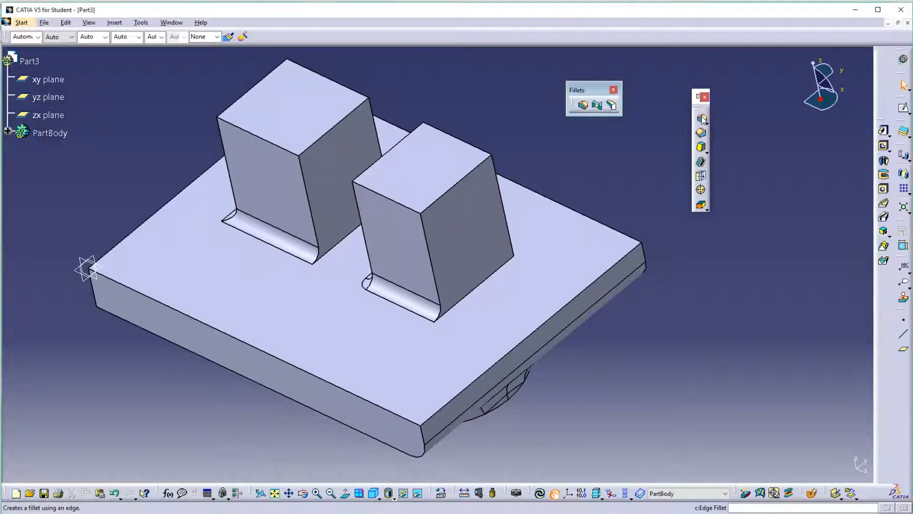
{"action": "left_click", "coordinate": [701, 118]}
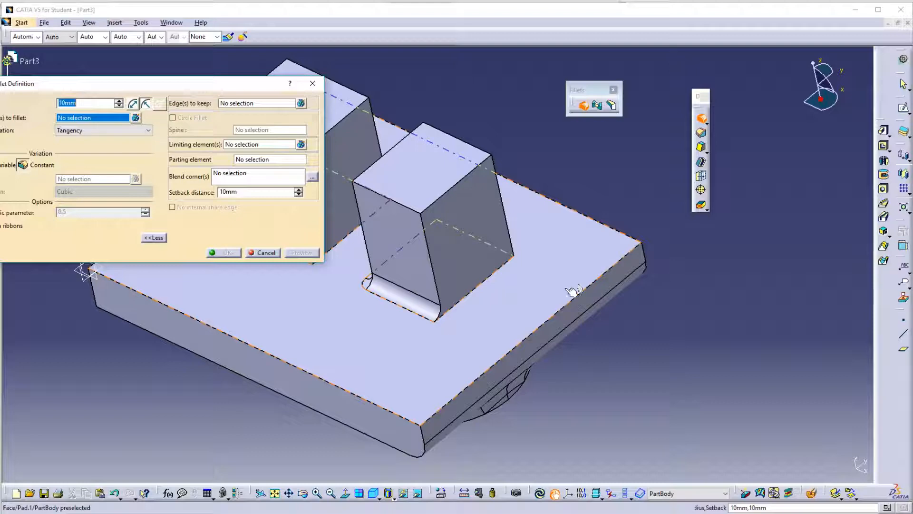
{"action": "left_click", "coordinate": [577, 303]}
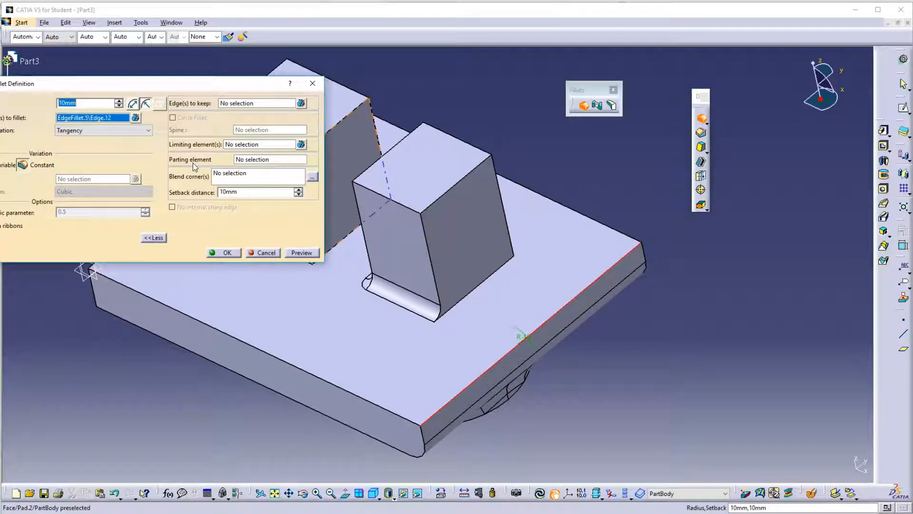
{"action": "left_click", "coordinate": [233, 145]}
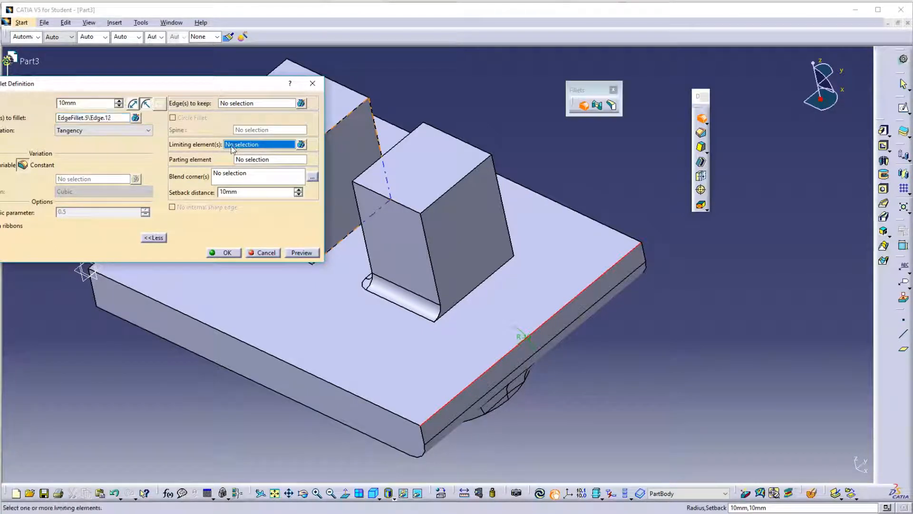
{"action": "left_click", "coordinate": [396, 235]}
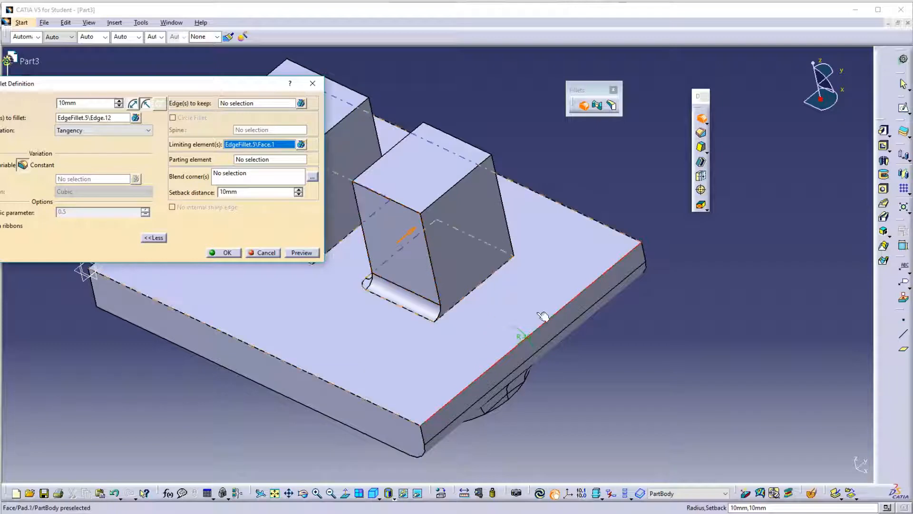
{"action": "middle_click_drag", "start_coordinate": [563, 205], "coordinate": [417, 269]}
{"action": "left_click", "coordinate": [452, 223]}
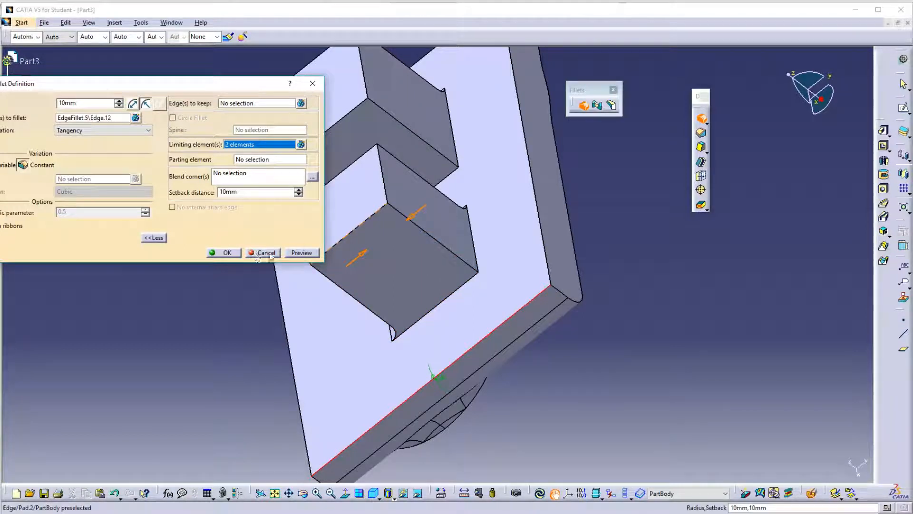
{"action": "left_click", "coordinate": [301, 254]}
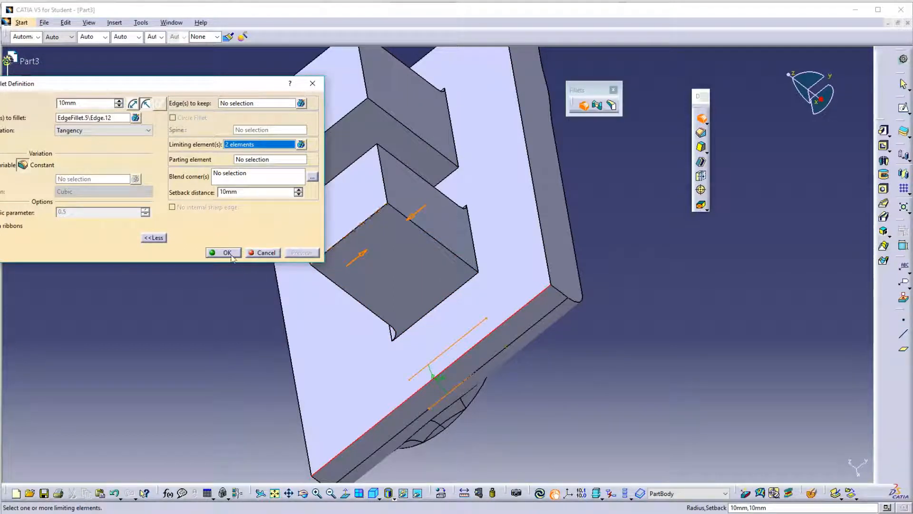
{"action": "left_click", "coordinate": [227, 253]}
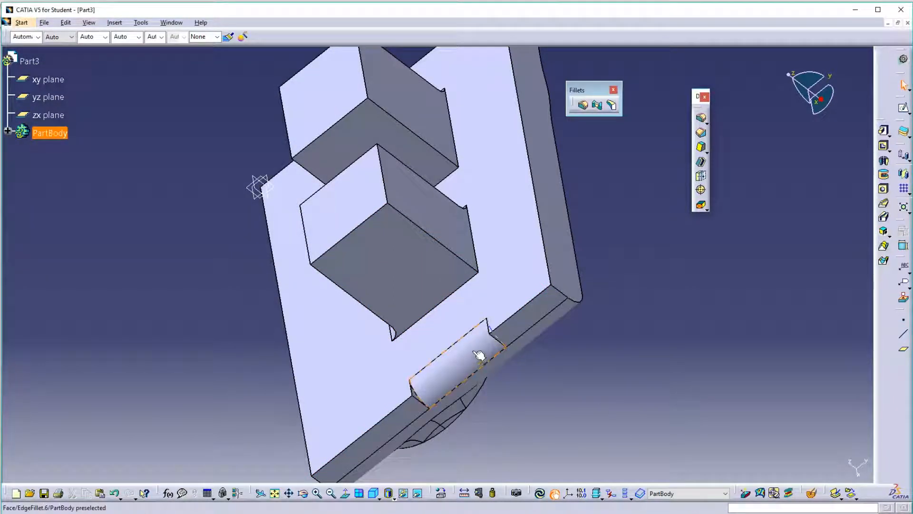
Reverse both limiting directions of the plate edge fillet so it rounds the outer portions of the edge.
{"action": "middle_click_drag", "start_coordinate": [485, 354], "coordinate": [444, 245]}
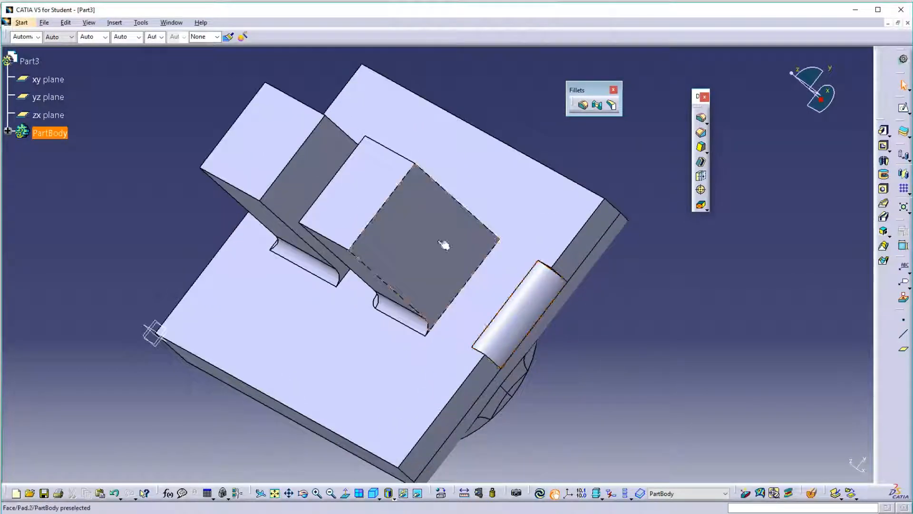
{"action": "double_click", "coordinate": [541, 303]}
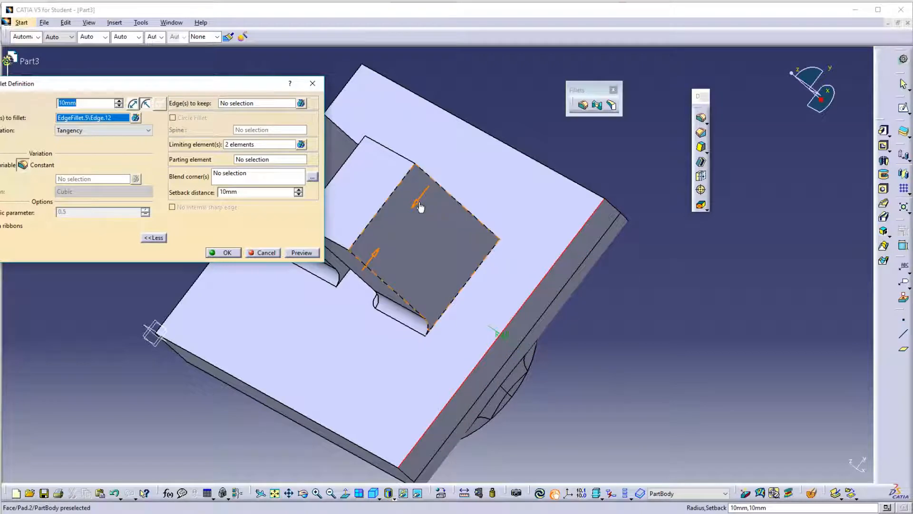
{"action": "left_click", "coordinate": [417, 202]}
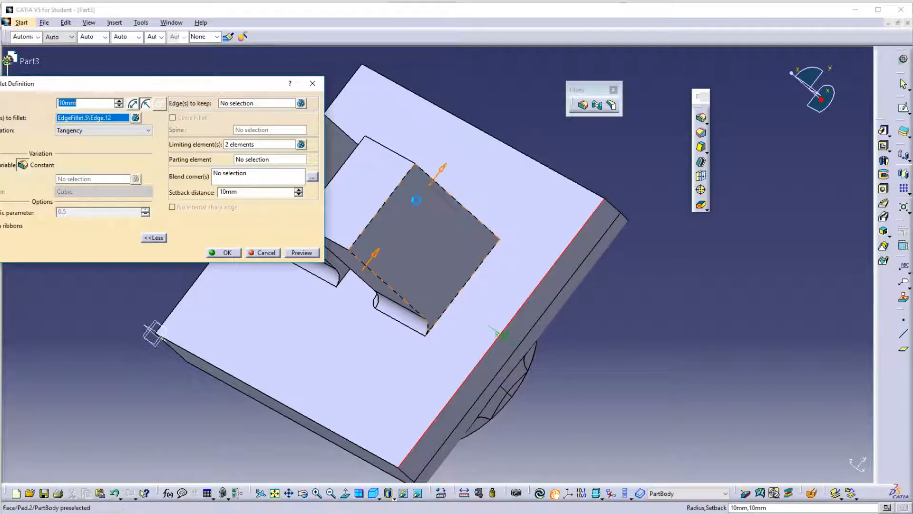
{"action": "left_click", "coordinate": [375, 262]}
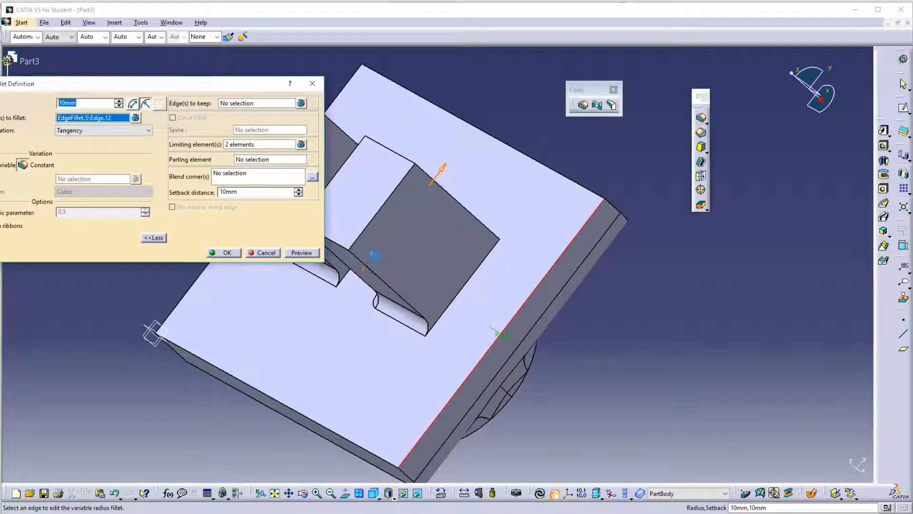
{"action": "left_click", "coordinate": [231, 255]}
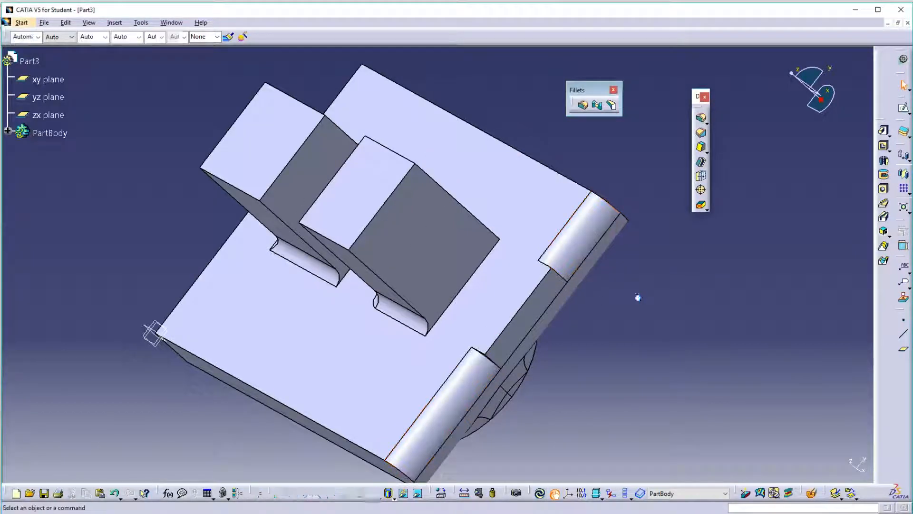
Remove the second limiting face, EdgeFillet.5\Face.2, from the plate edge fillet, keeping only EdgeFillet.5\Face.1 as its limit.
{"action": "double_click", "coordinate": [580, 252]}
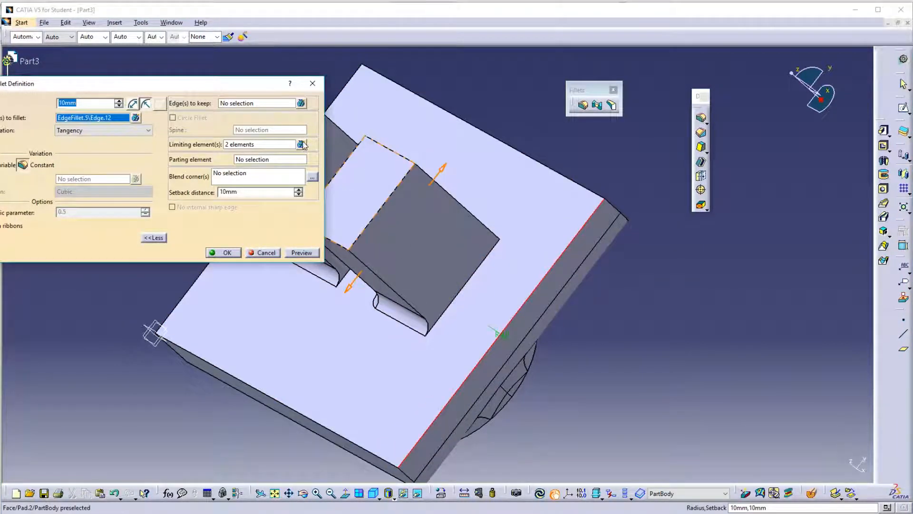
{"action": "left_click", "coordinate": [301, 144]}
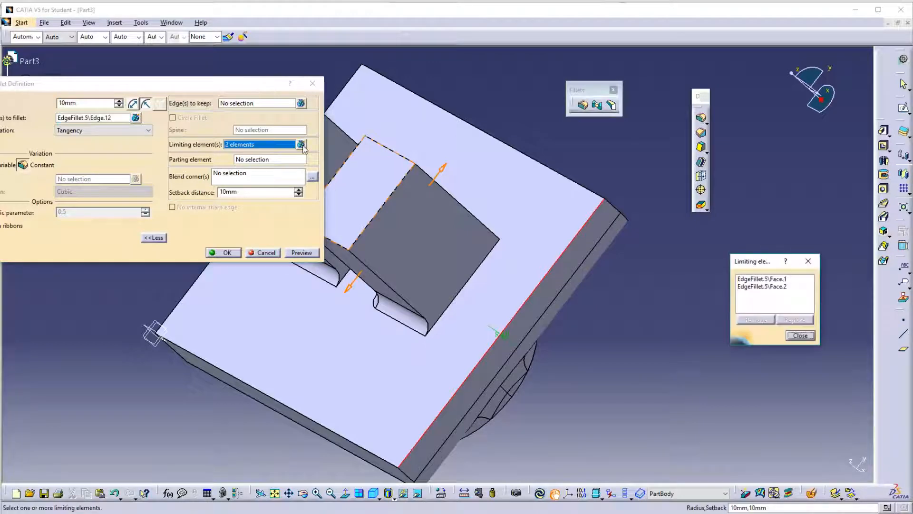
{"action": "left_click", "coordinate": [776, 286]}
{"action": "left_click", "coordinate": [756, 319]}
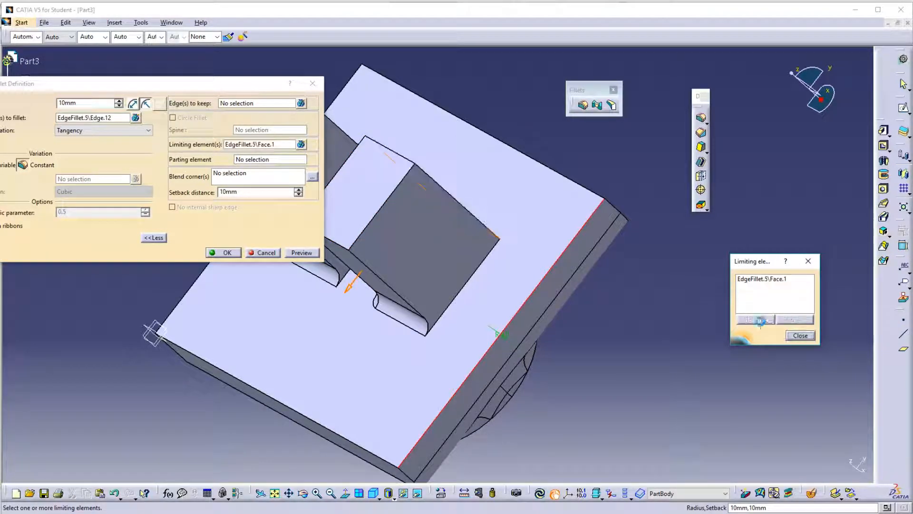
{"action": "left_click", "coordinate": [799, 336]}
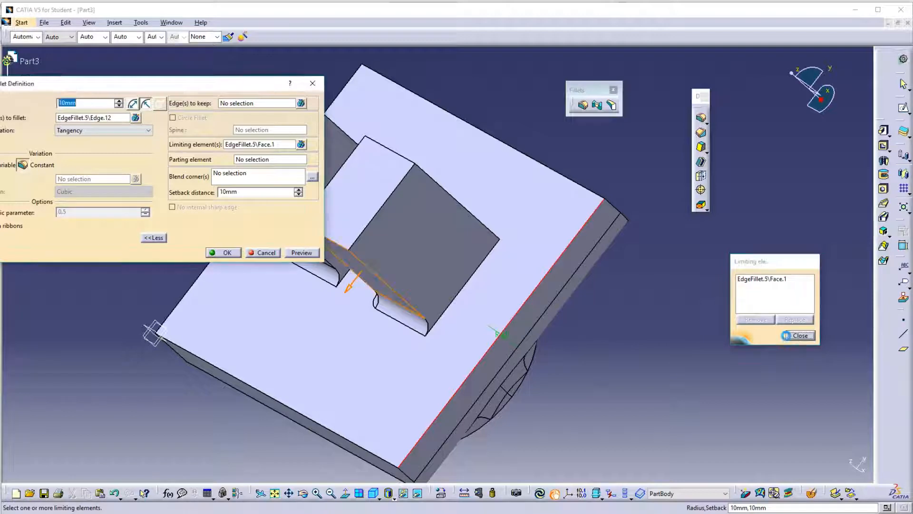
{"action": "left_click", "coordinate": [230, 253]}
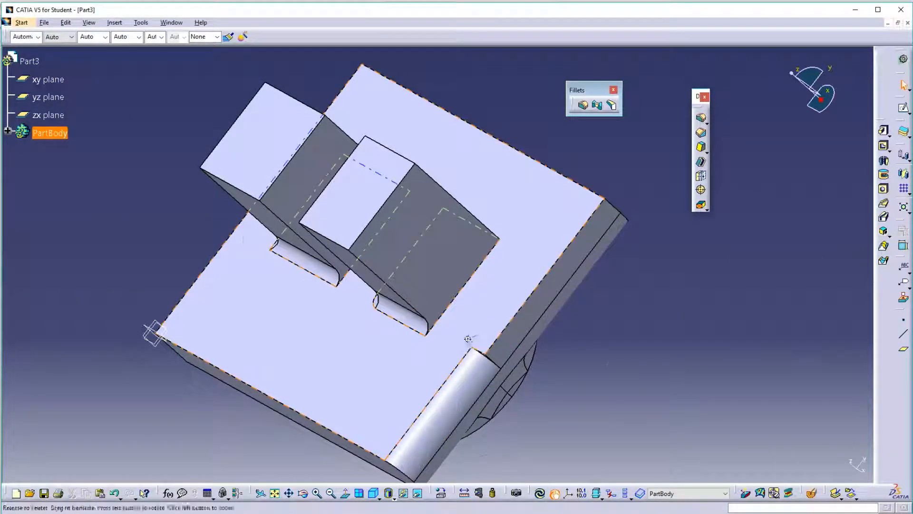
{"action": "middle_click_drag", "start_coordinate": [467, 340], "coordinate": [265, 234]}
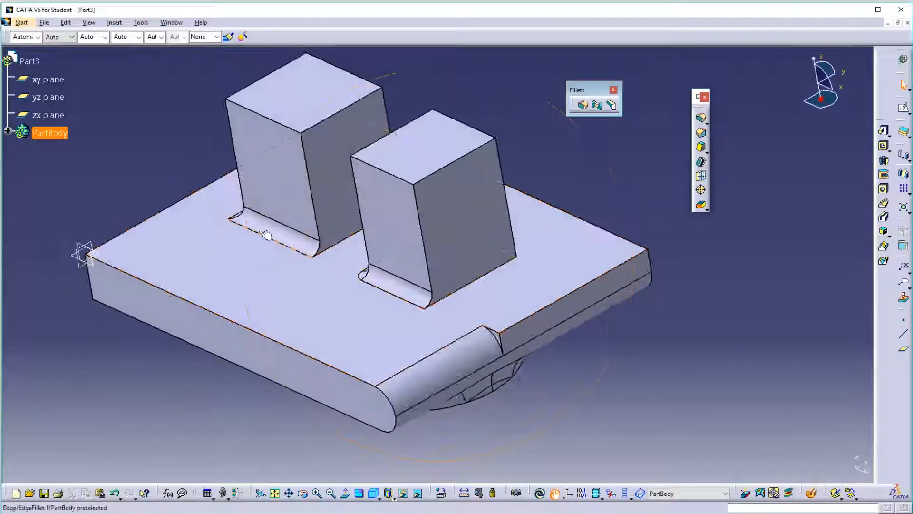